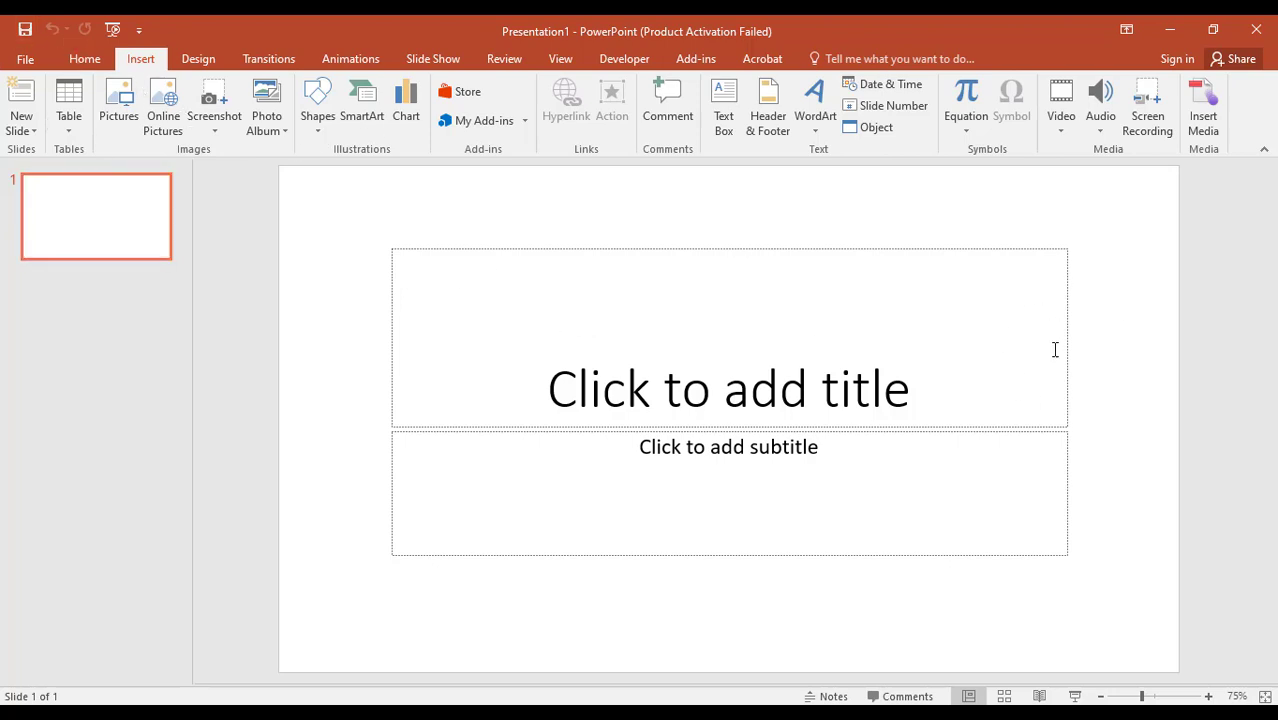
Insert the adobe-05 portrait picture onto the title slide.
left_click(86, 60)
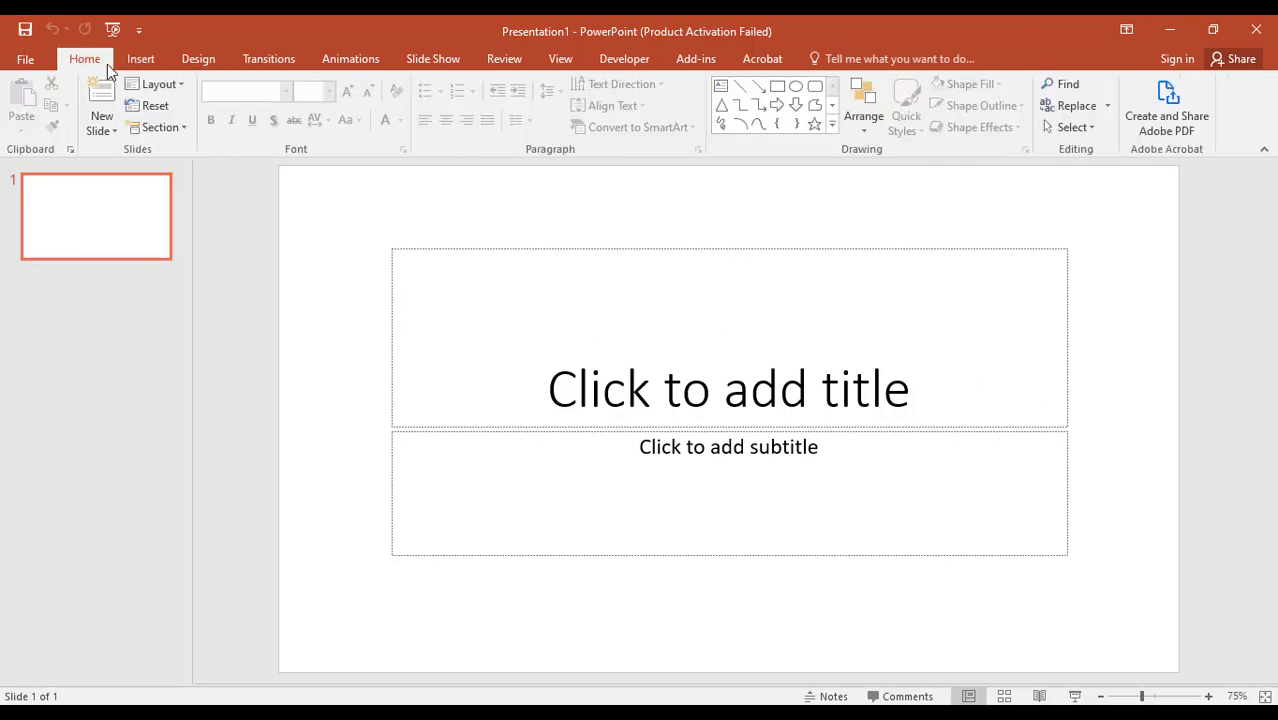
left_click(138, 62)
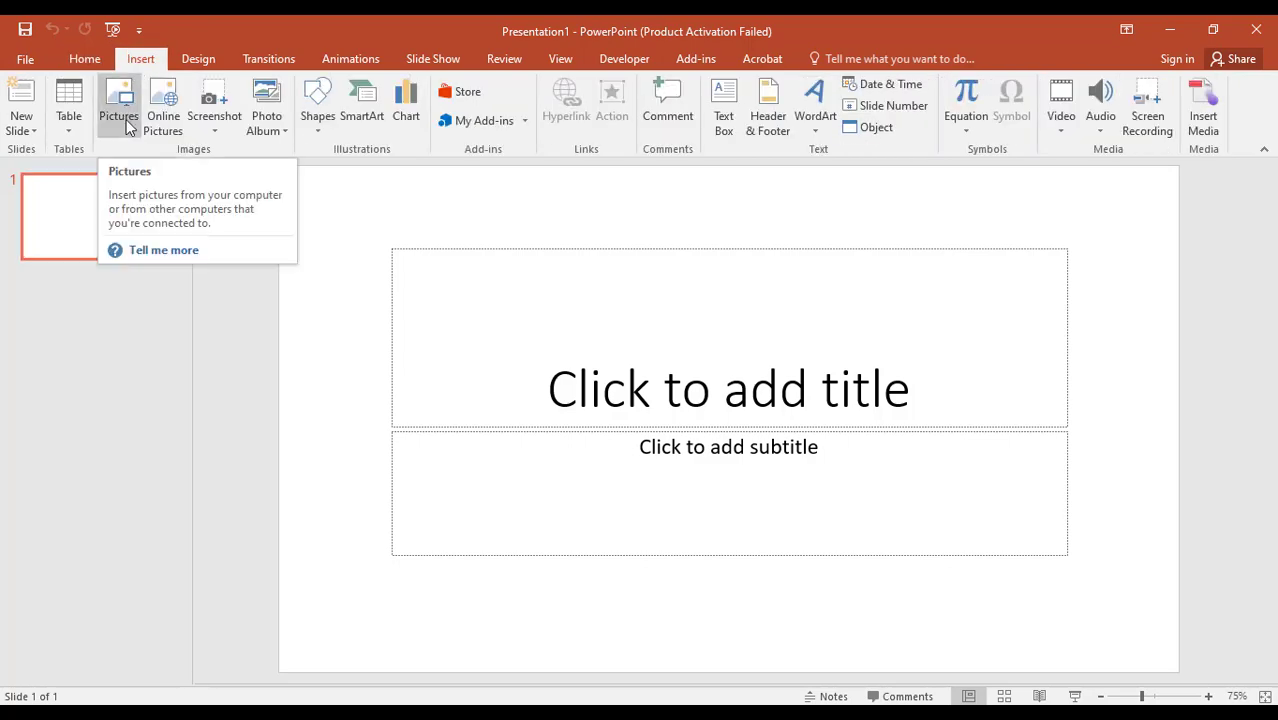
left_click(119, 110)
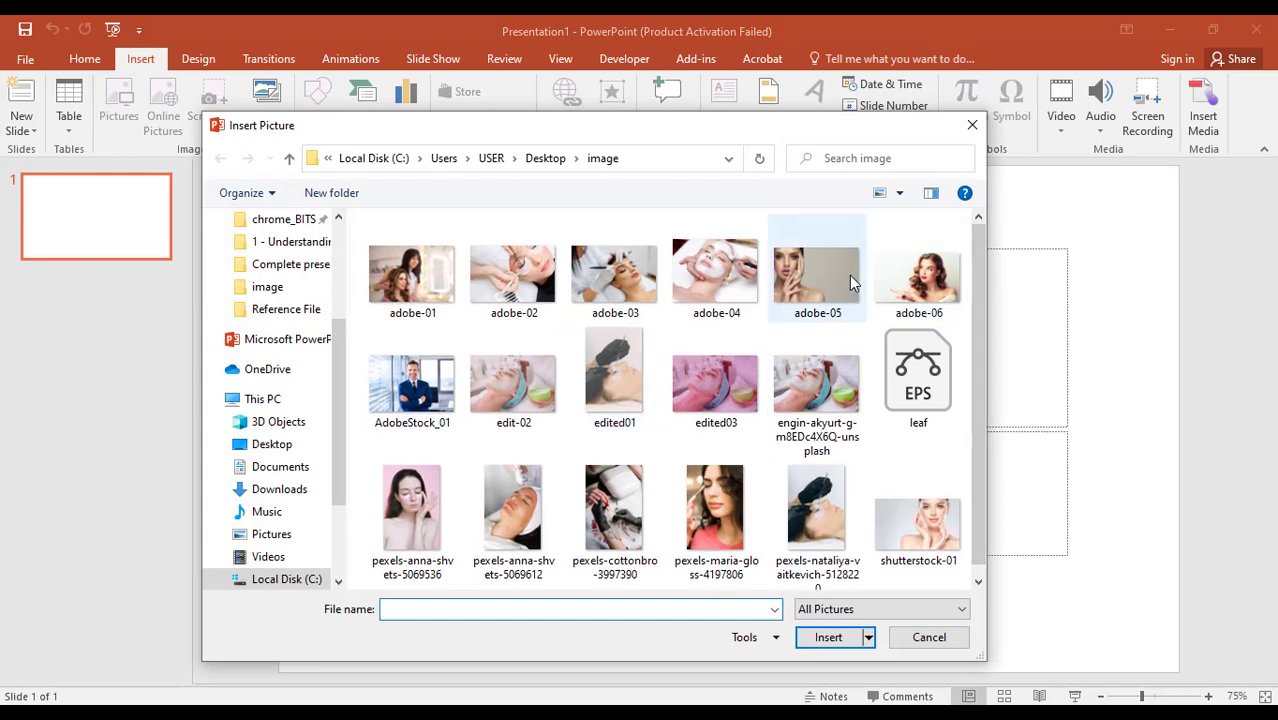
left_click(849, 276)
left_click(827, 637)
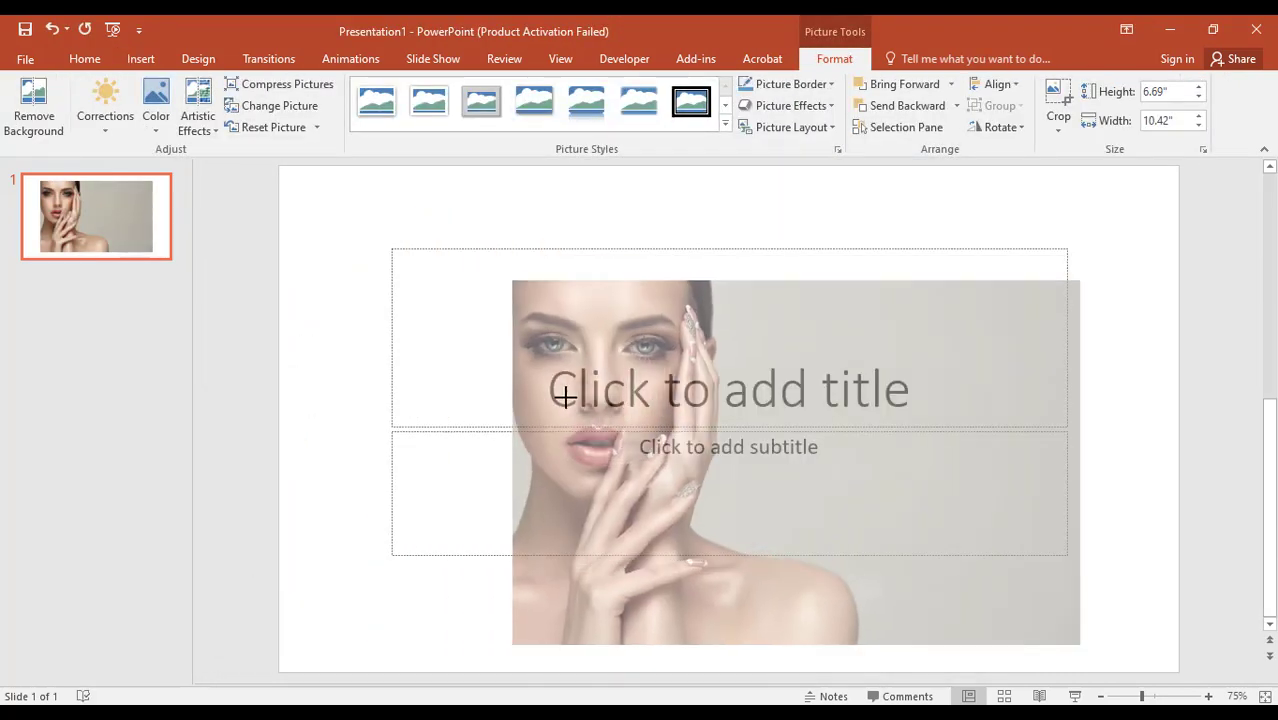
Resize the portrait to 4.43" by 6.9" and center it over the title and subtitle placeholders.
left_click_drag(370, 190, 608, 343)
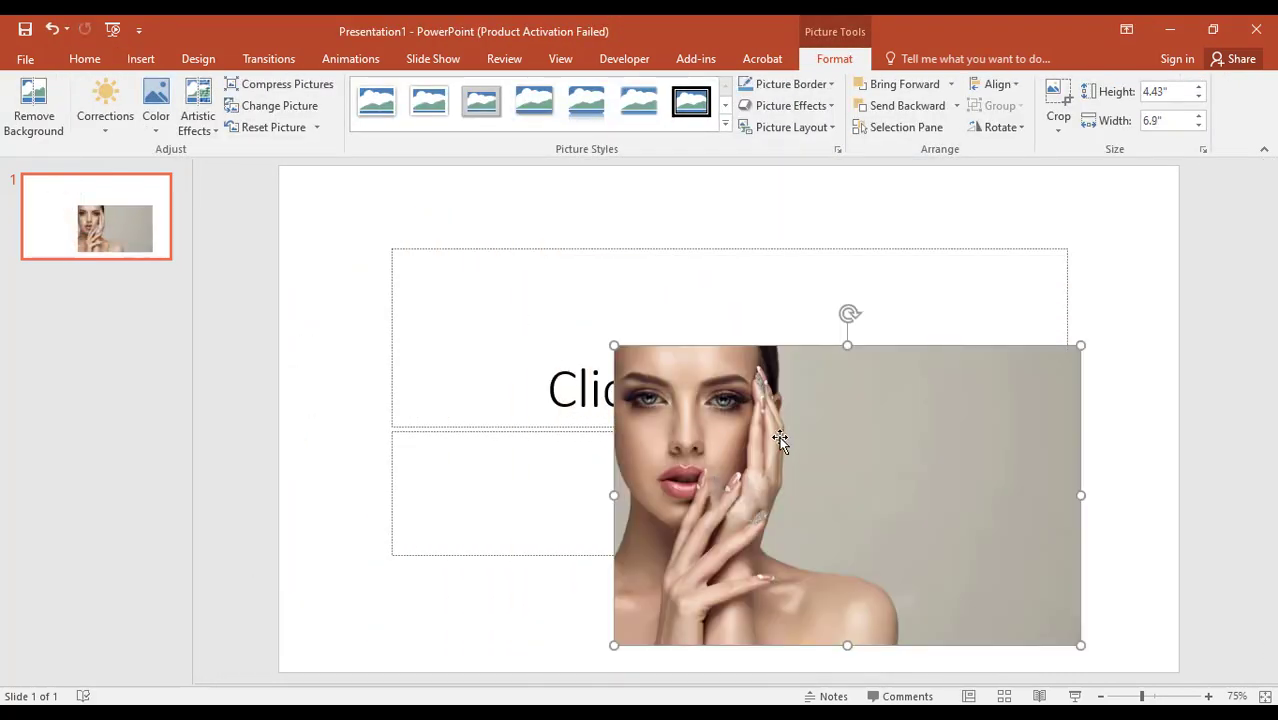
mouse_move(765, 428)
left_mouse_down()
mouse_move(601, 331)
mouse_move(543, 328)
left_mouse_up()
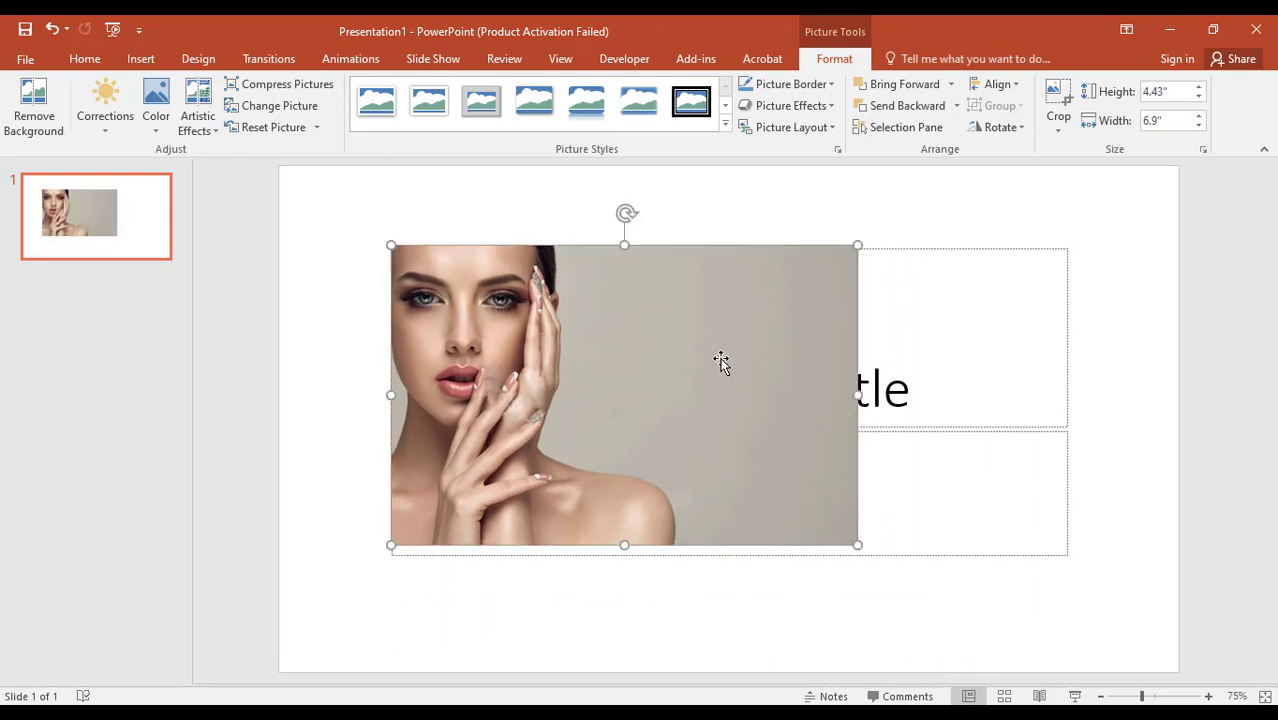
mouse_move(719, 360)
left_mouse_down()
mouse_move(808, 424)
mouse_move(771, 404)
left_mouse_up()
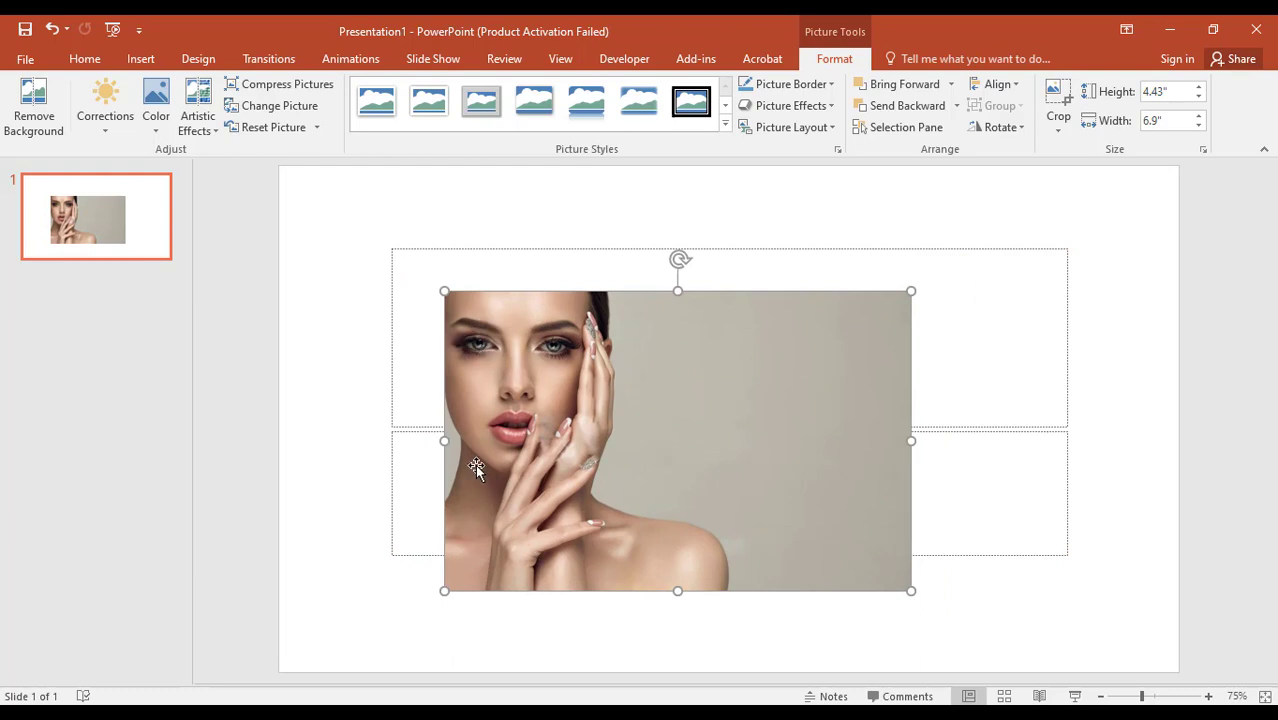
left_click_drag(769, 422, 750, 385)
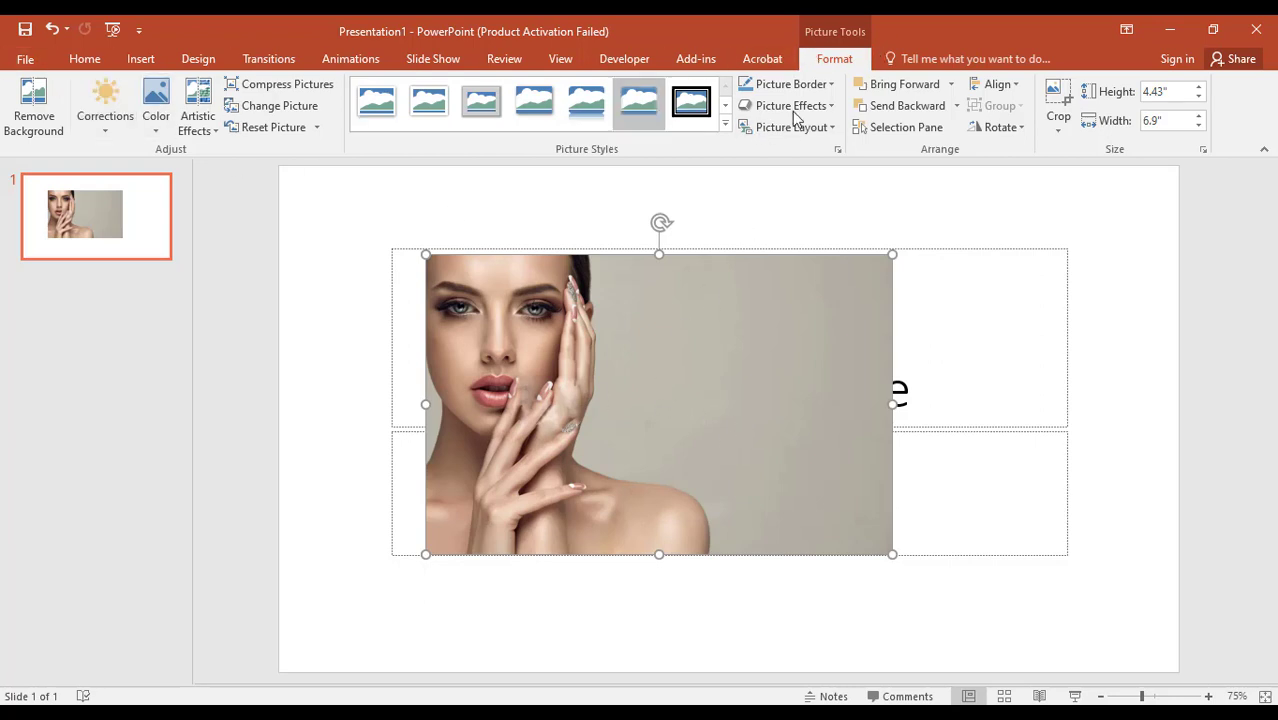
Turn on Remove Background for the portrait, then switch to Mark Areas to Keep.
left_click(84, 59)
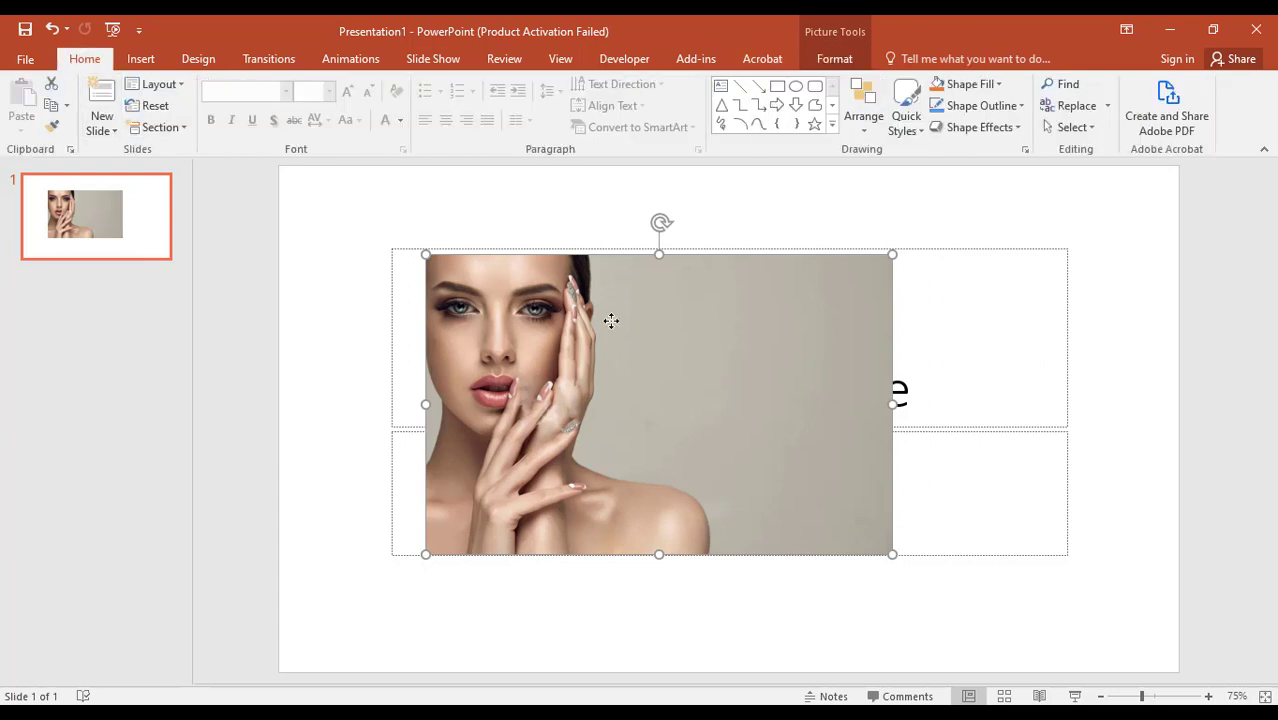
left_click(834, 59)
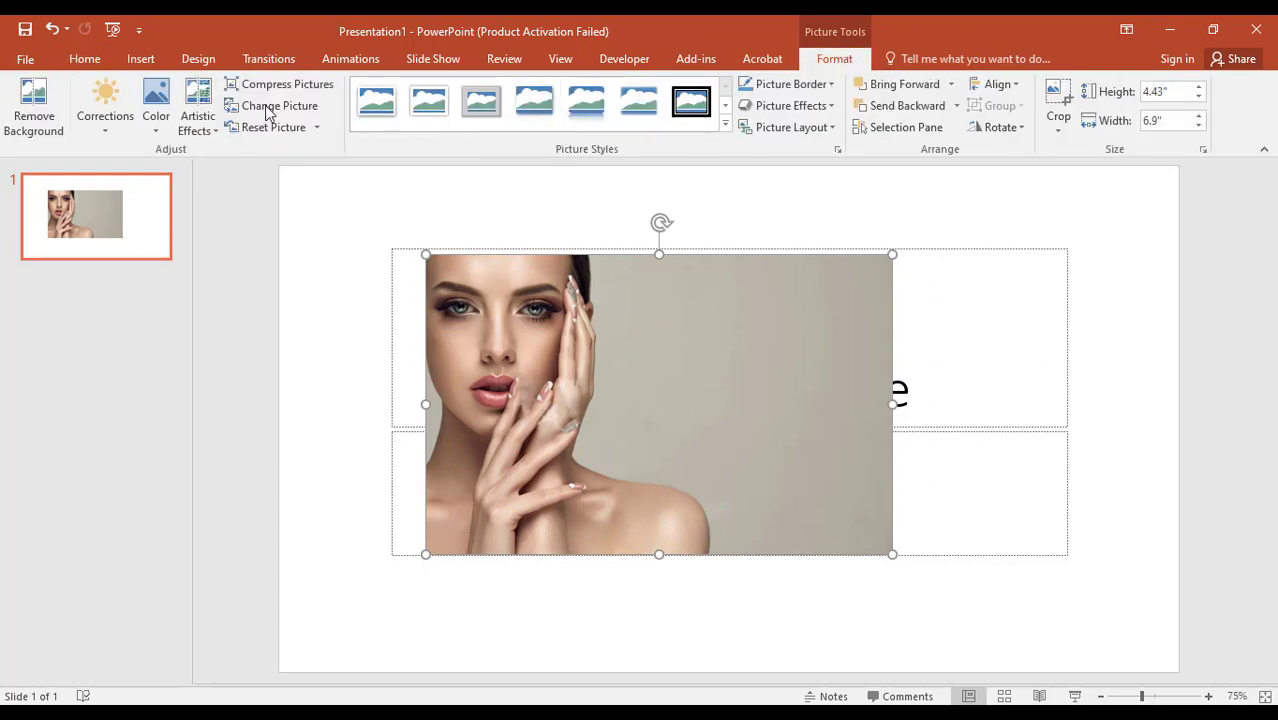
left_click(57, 122)
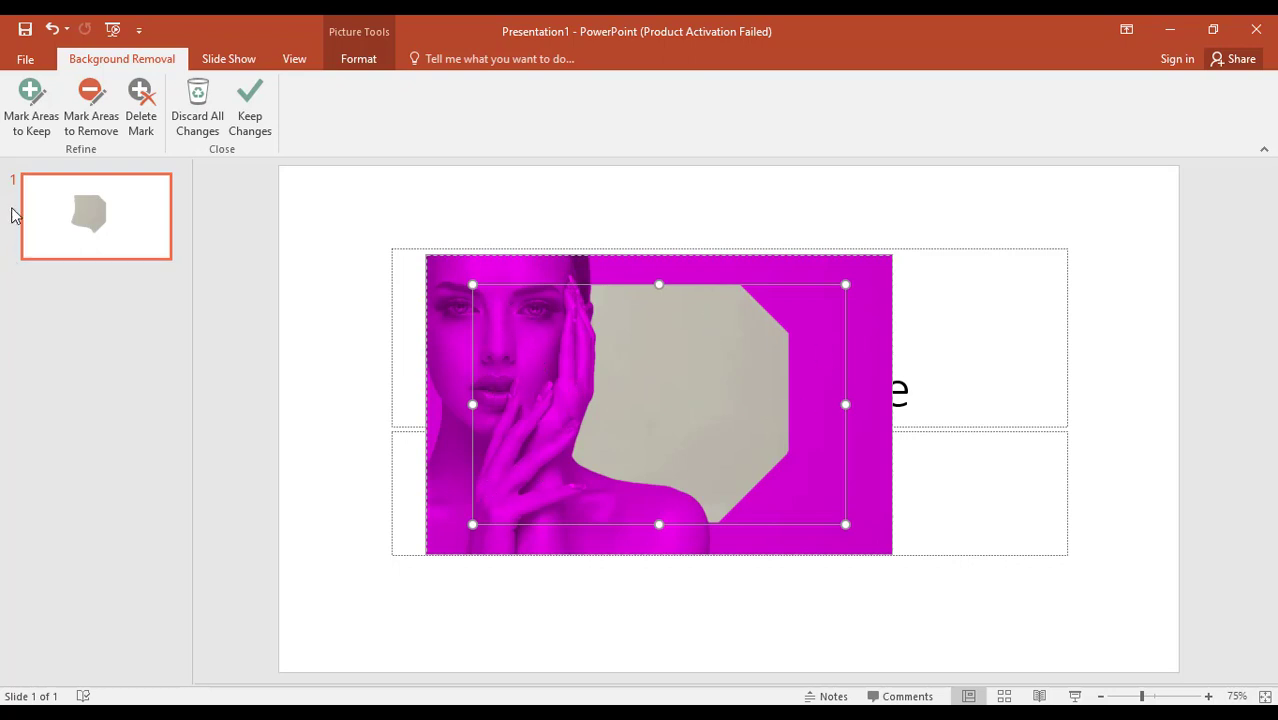
left_click(40, 122)
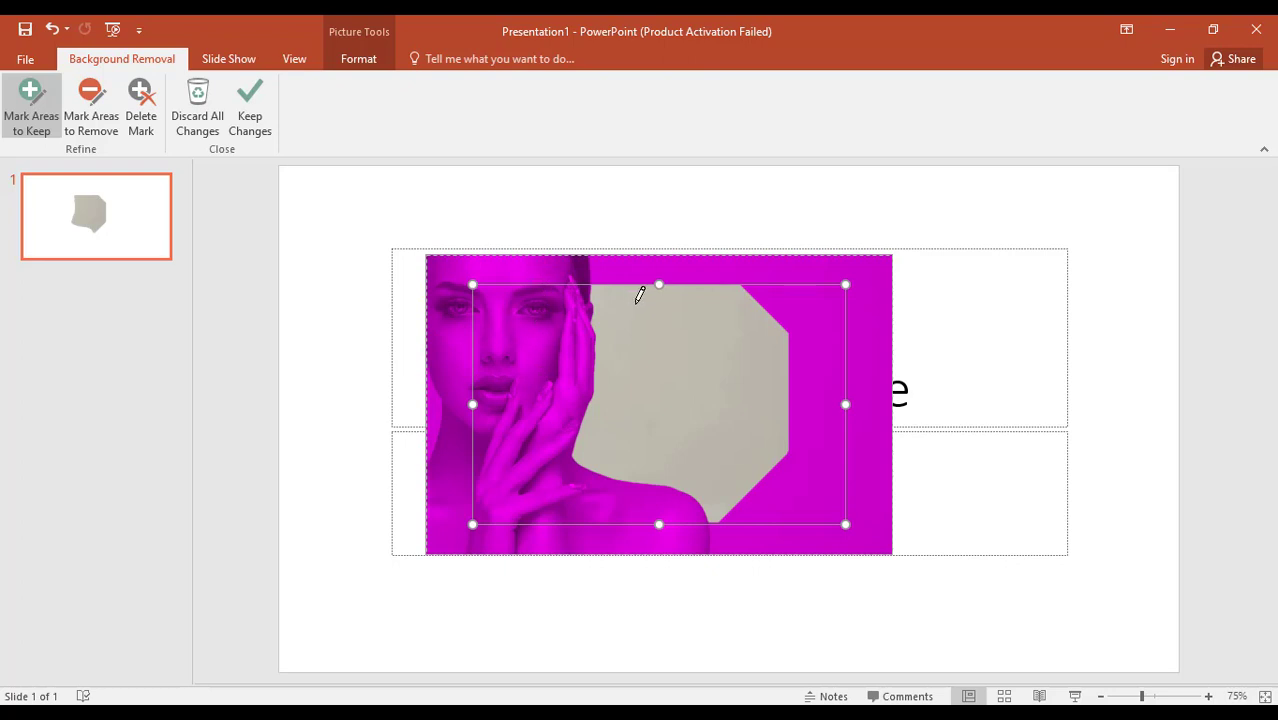
Mark the woman's face, top of head, shoulders and lower body edges as areas to keep.
left_click(36, 100)
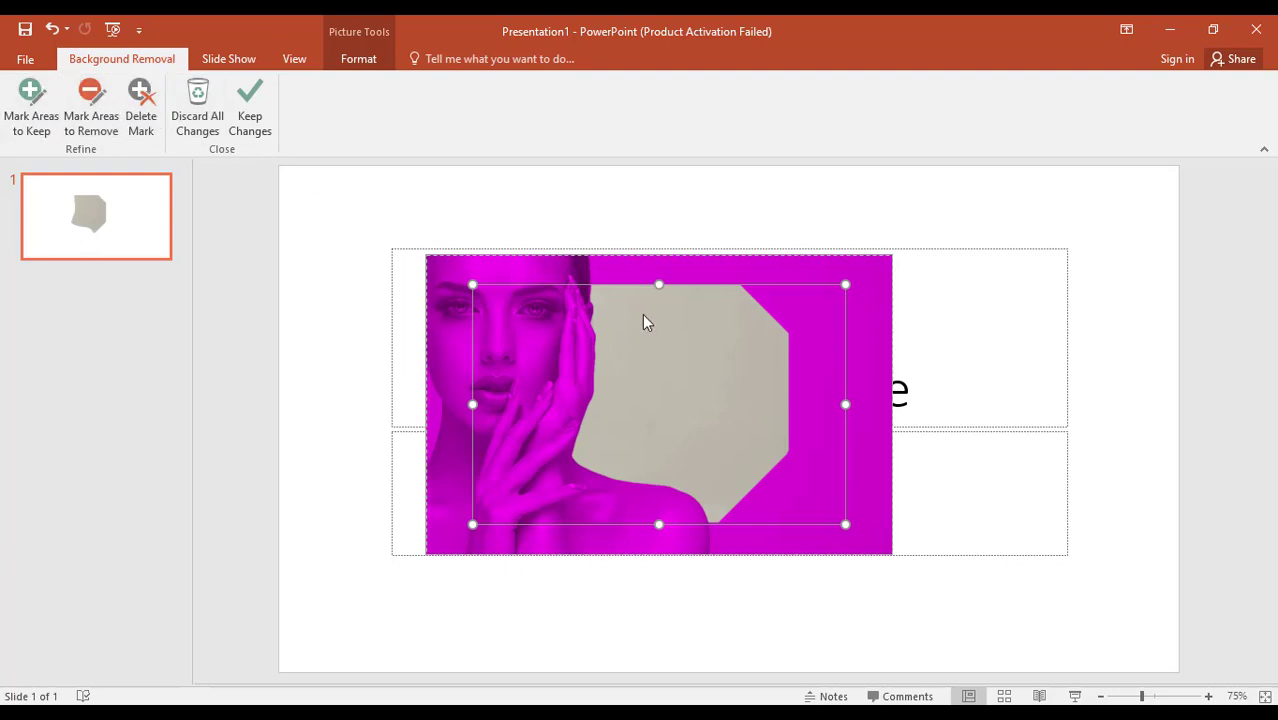
left_click(45, 125)
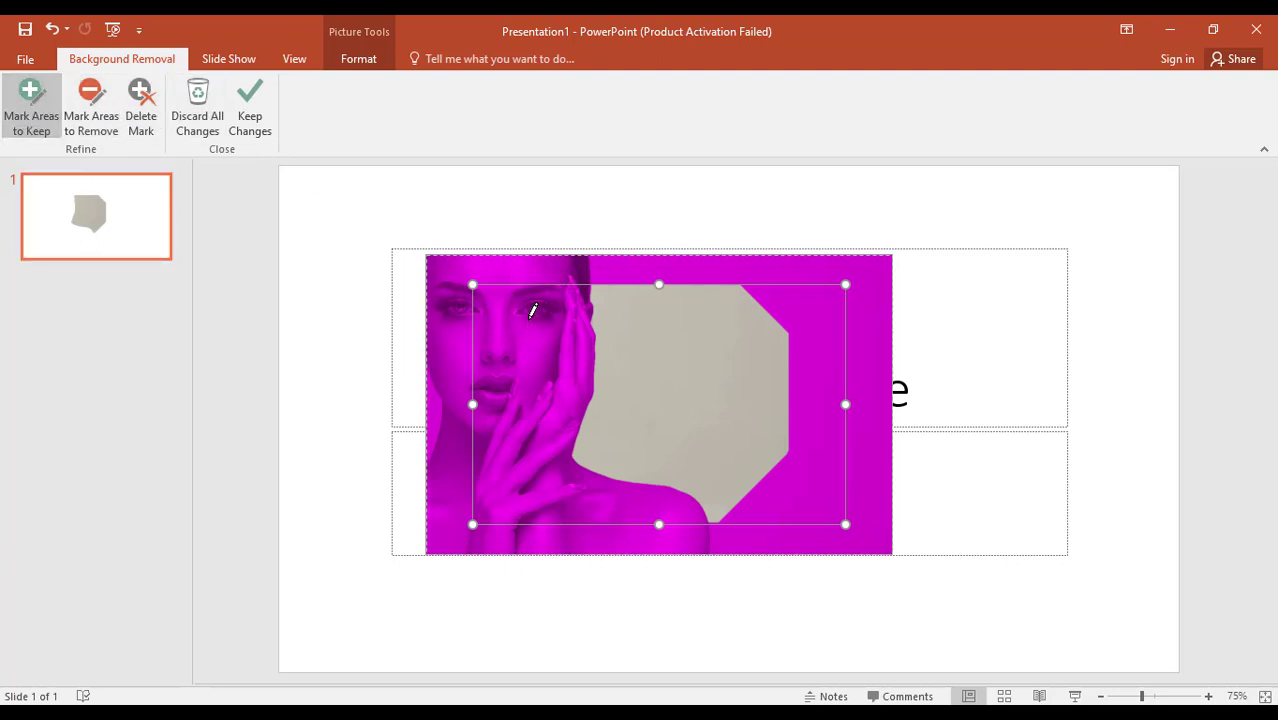
left_click_drag(520, 425, 519, 422)
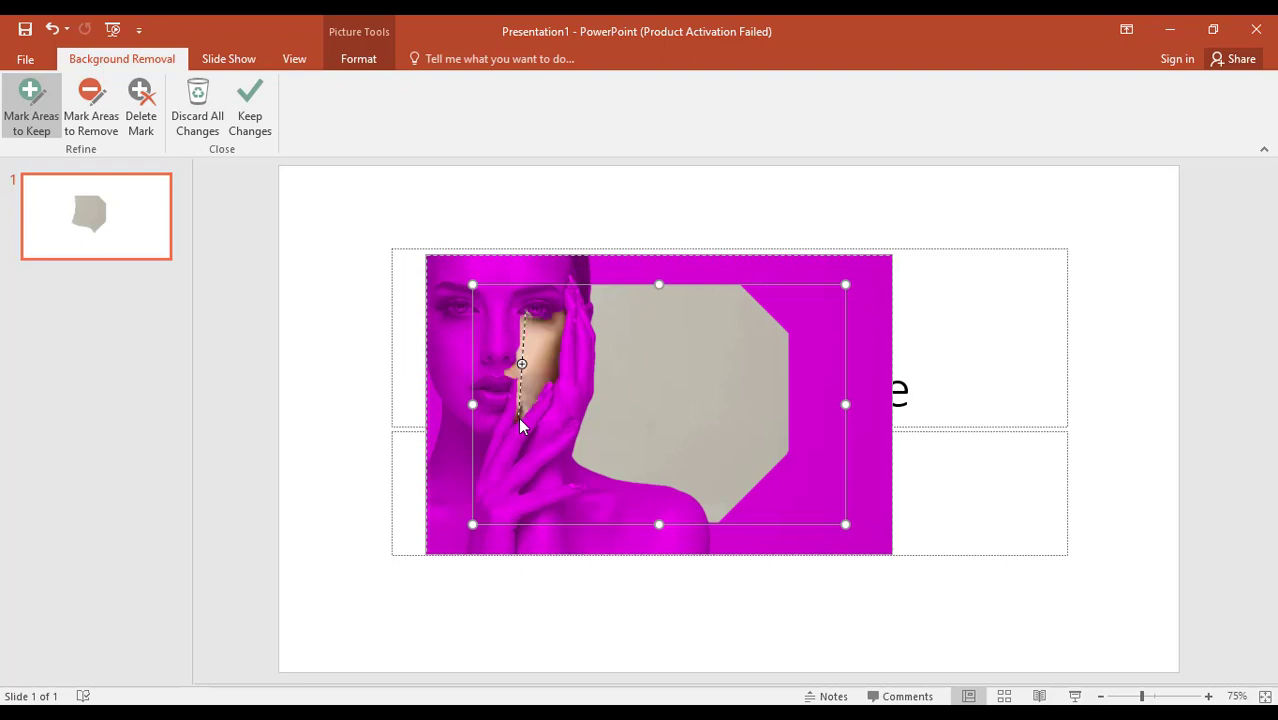
left_click_drag(466, 288, 461, 455)
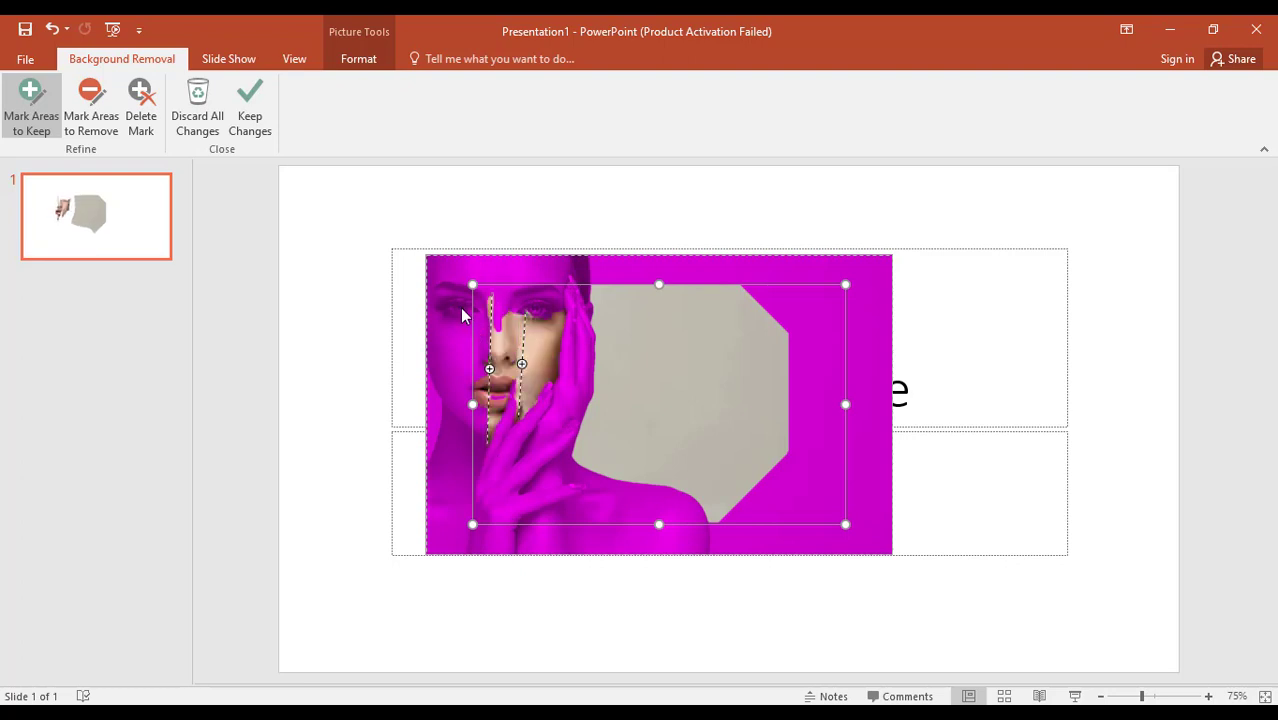
left_click(506, 269)
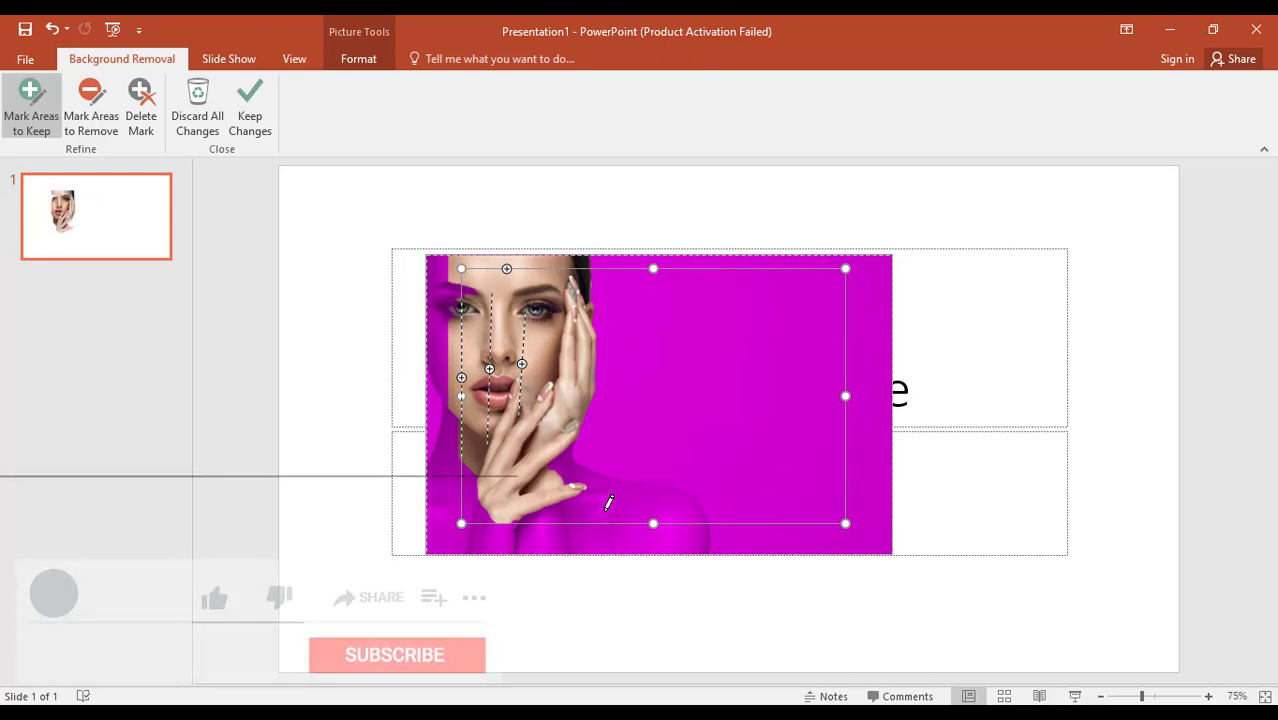
mouse_move(603, 510)
left_mouse_down()
mouse_move(650, 505)
mouse_move(688, 533)
left_mouse_up()
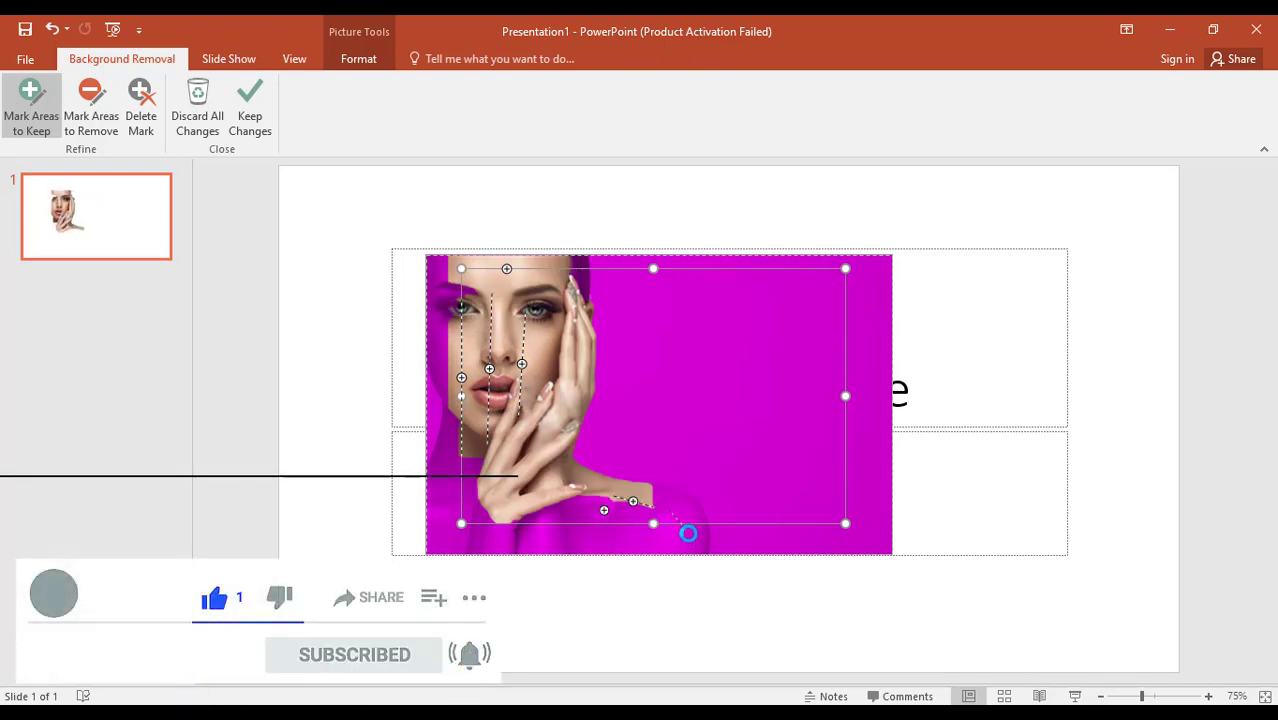
left_click_drag(561, 527, 592, 548)
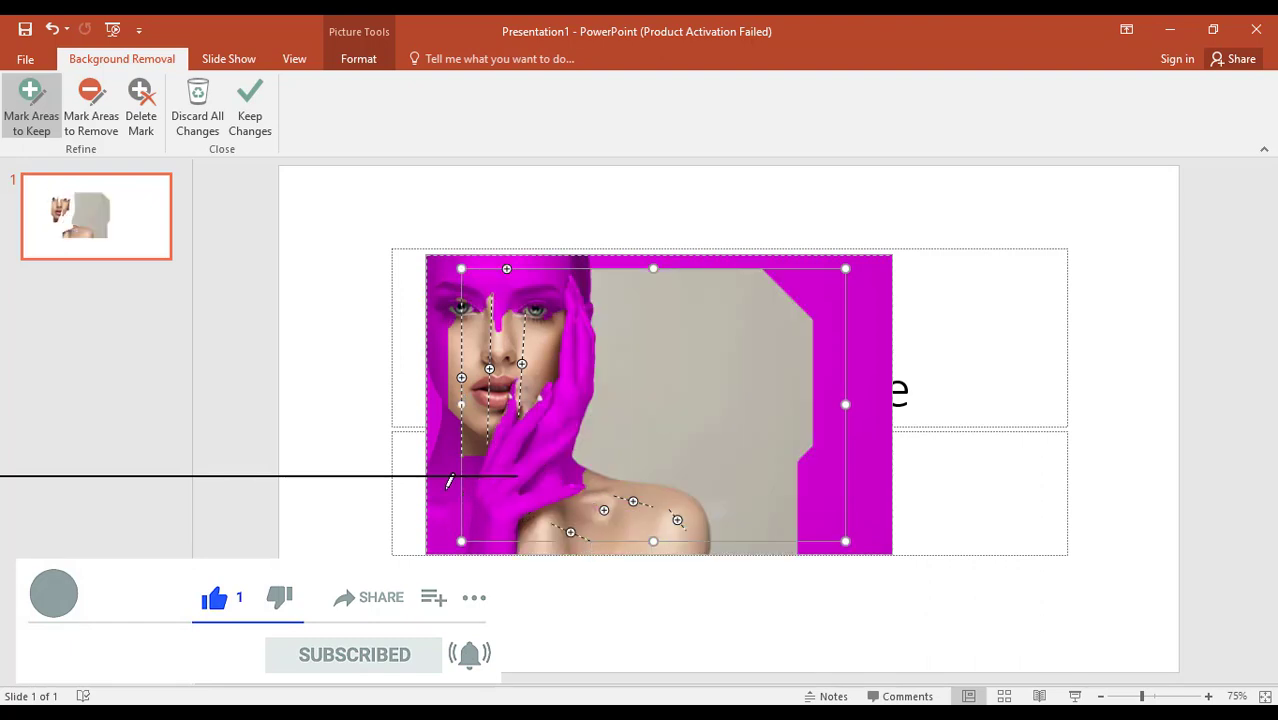
left_click_drag(449, 482, 440, 538)
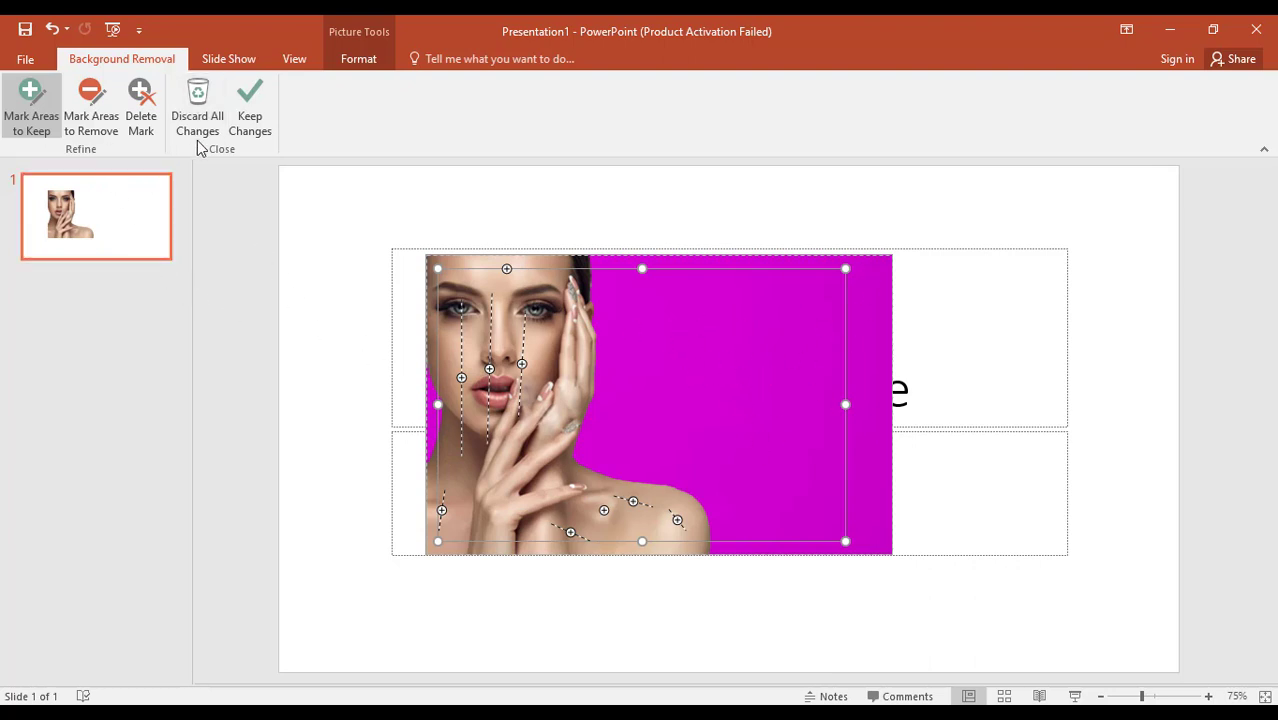
Keep the background removal changes and shrink the cut-out portrait to 2.52" by 3.93".
left_click(250, 115)
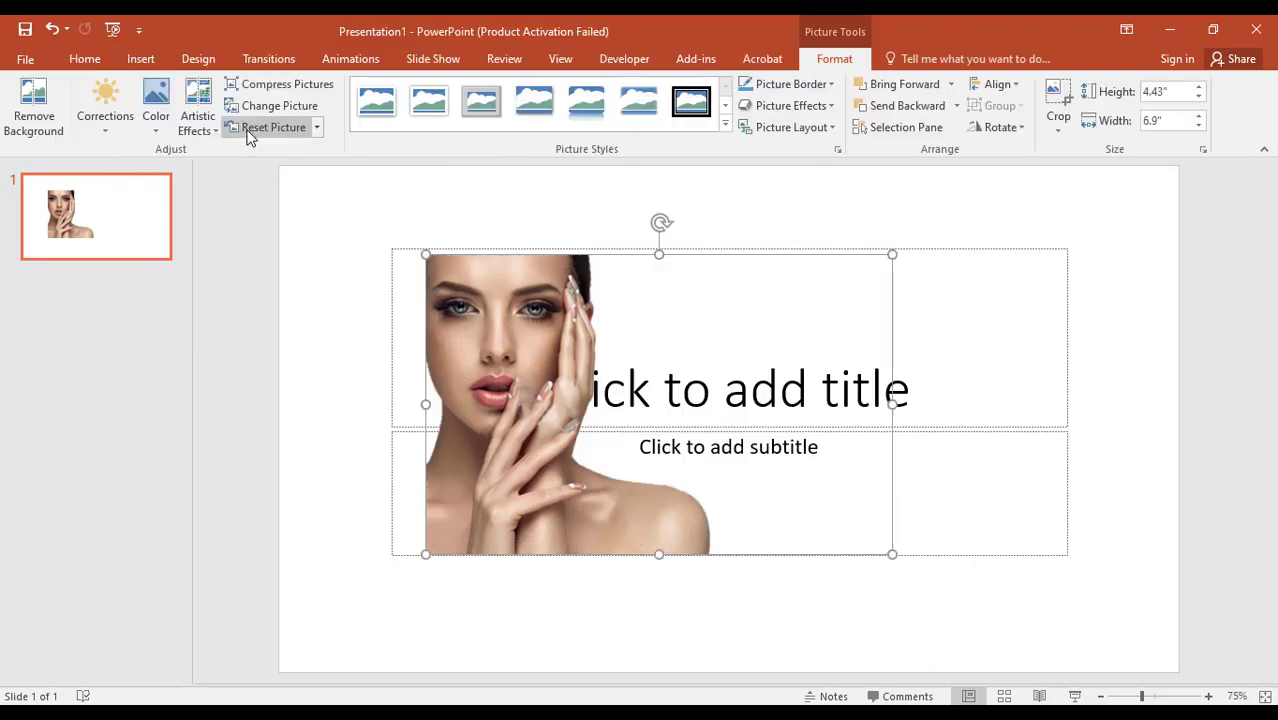
left_click(965, 382)
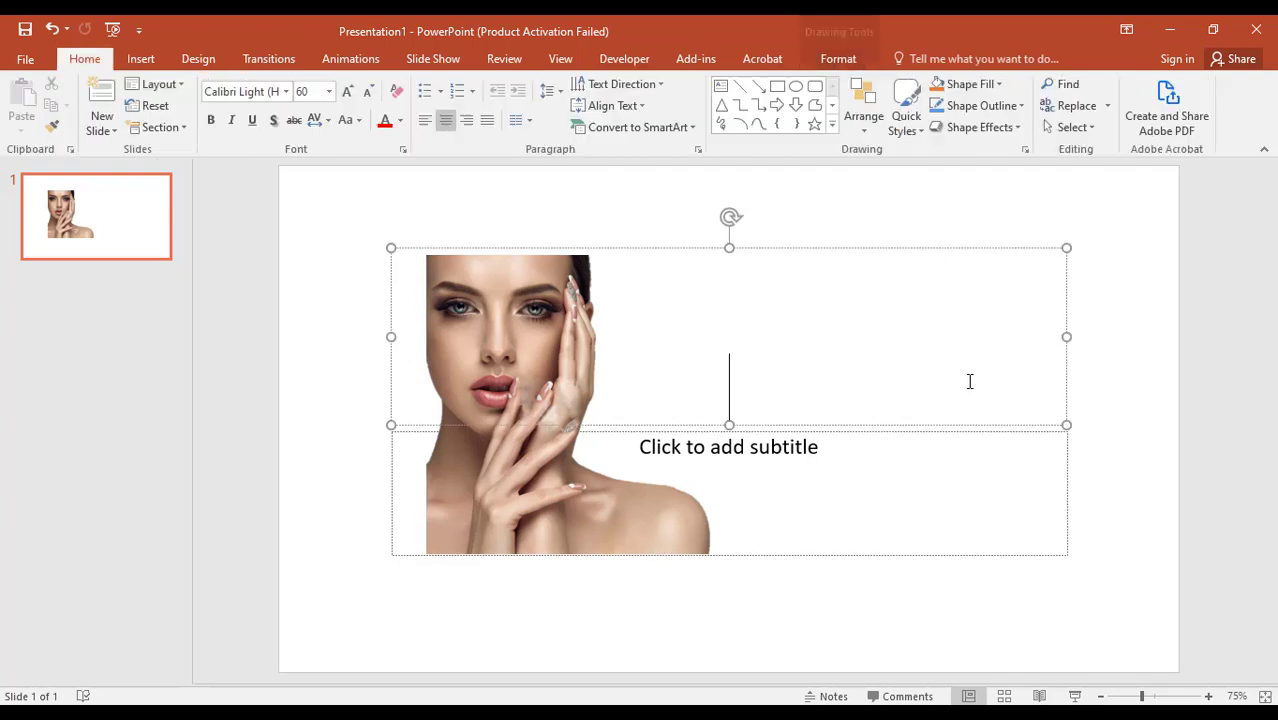
left_click(526, 366)
left_click_drag(893, 555, 588, 424)
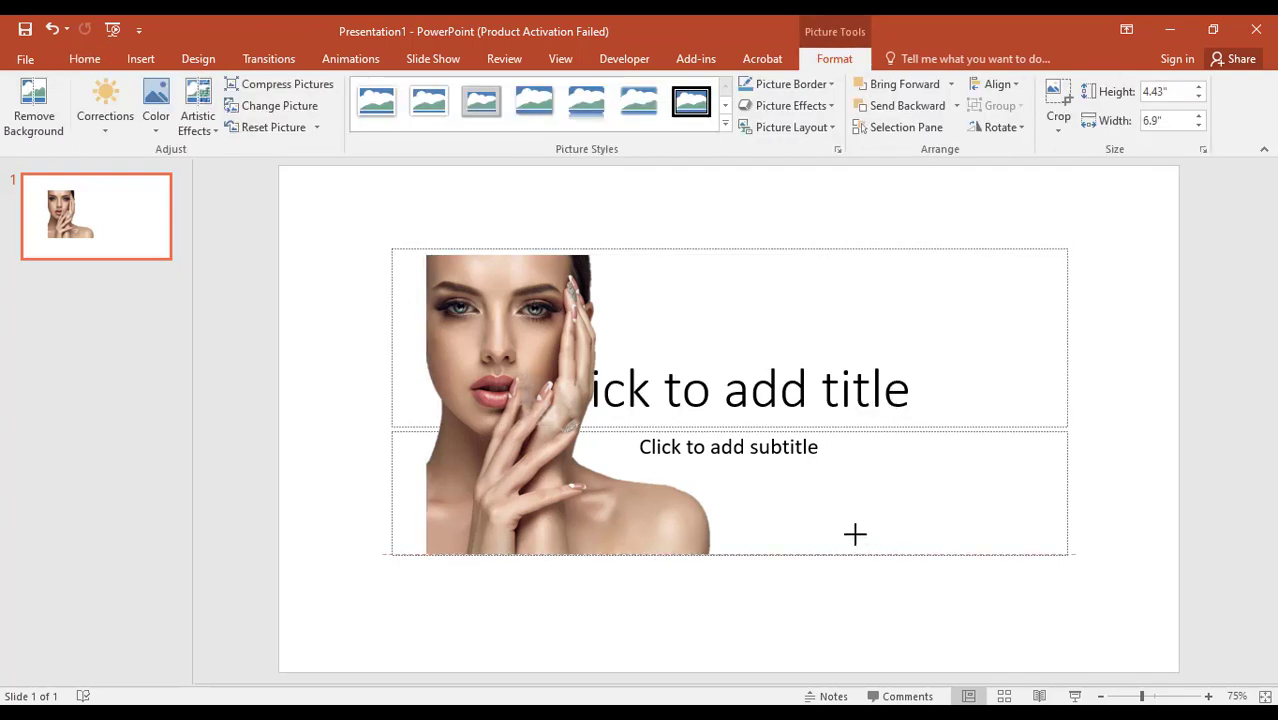
Move the cut-out portrait so it sits just left of the title text.
left_click(545, 528)
left_click_drag(474, 330, 429, 319)
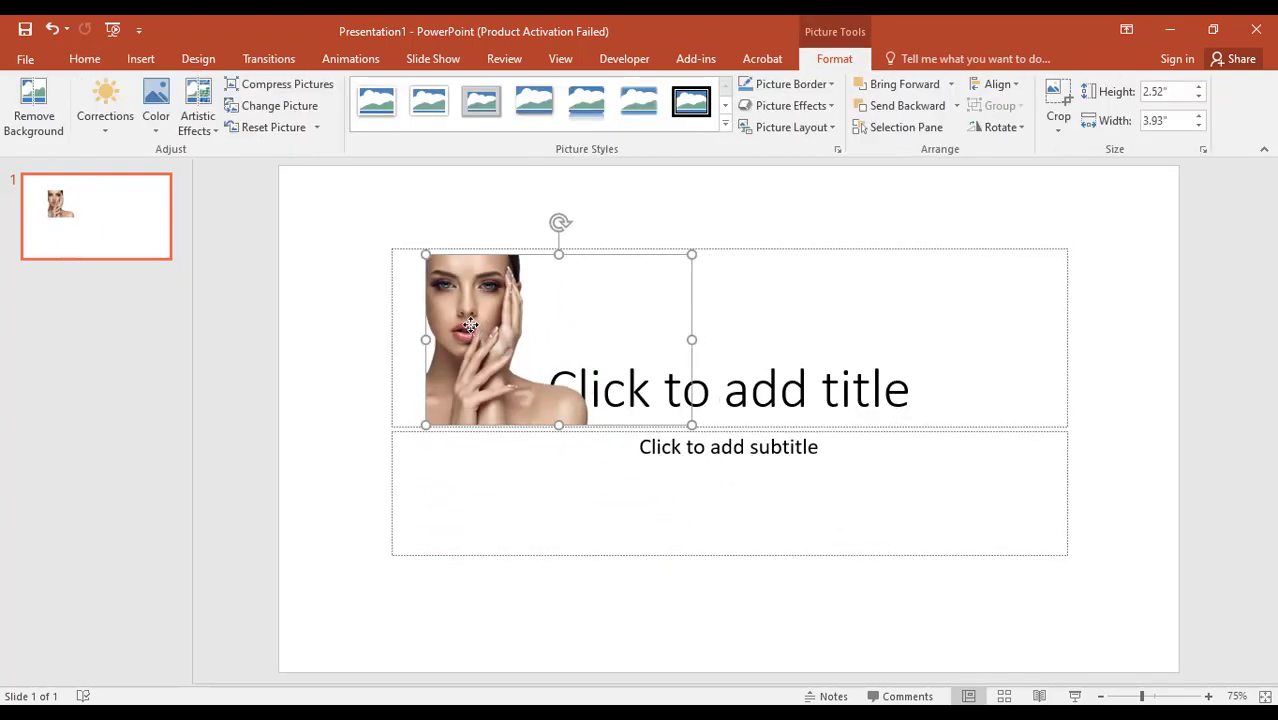
left_click(337, 451)
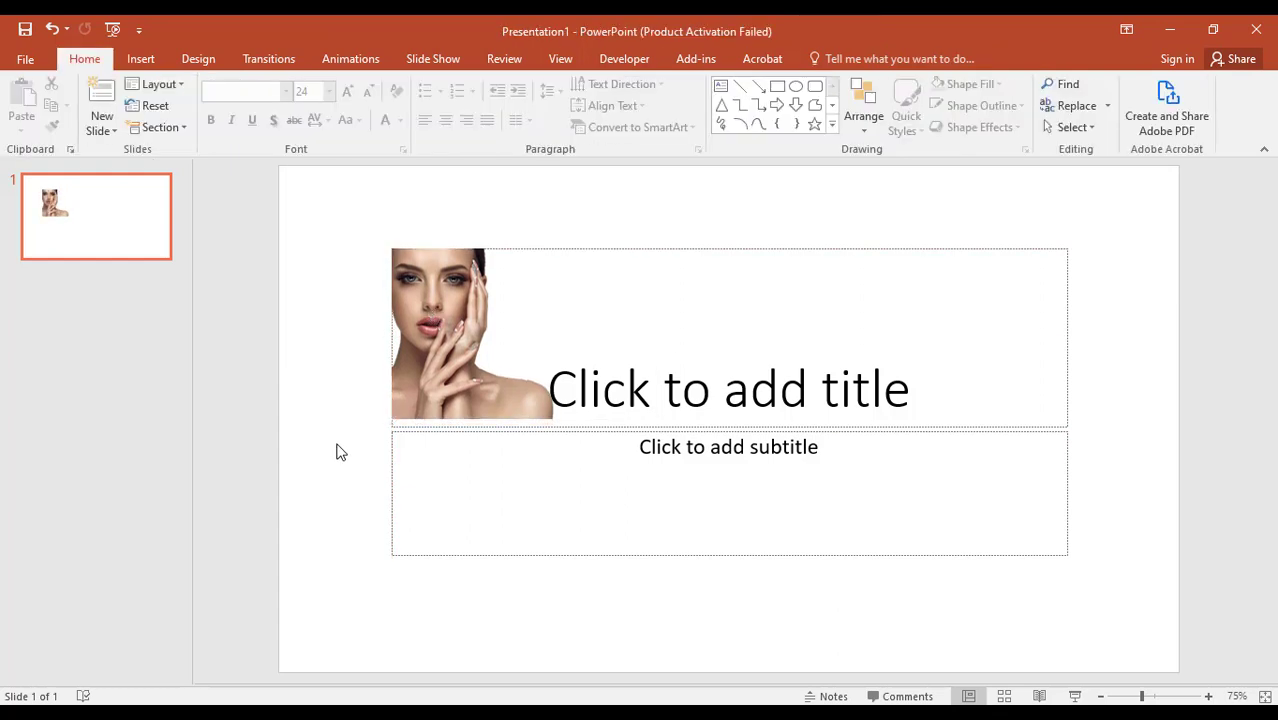
left_click(672, 380)
left_click(682, 502)
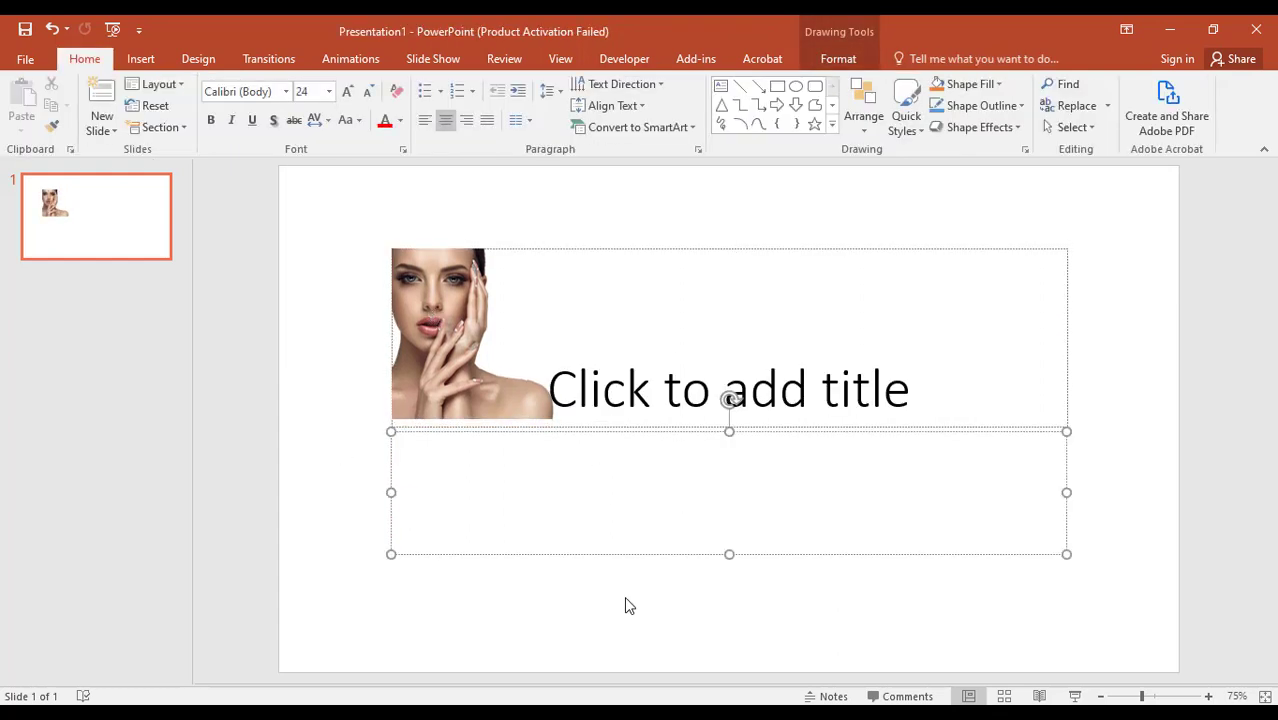
left_click(685, 402)
left_click(594, 613)
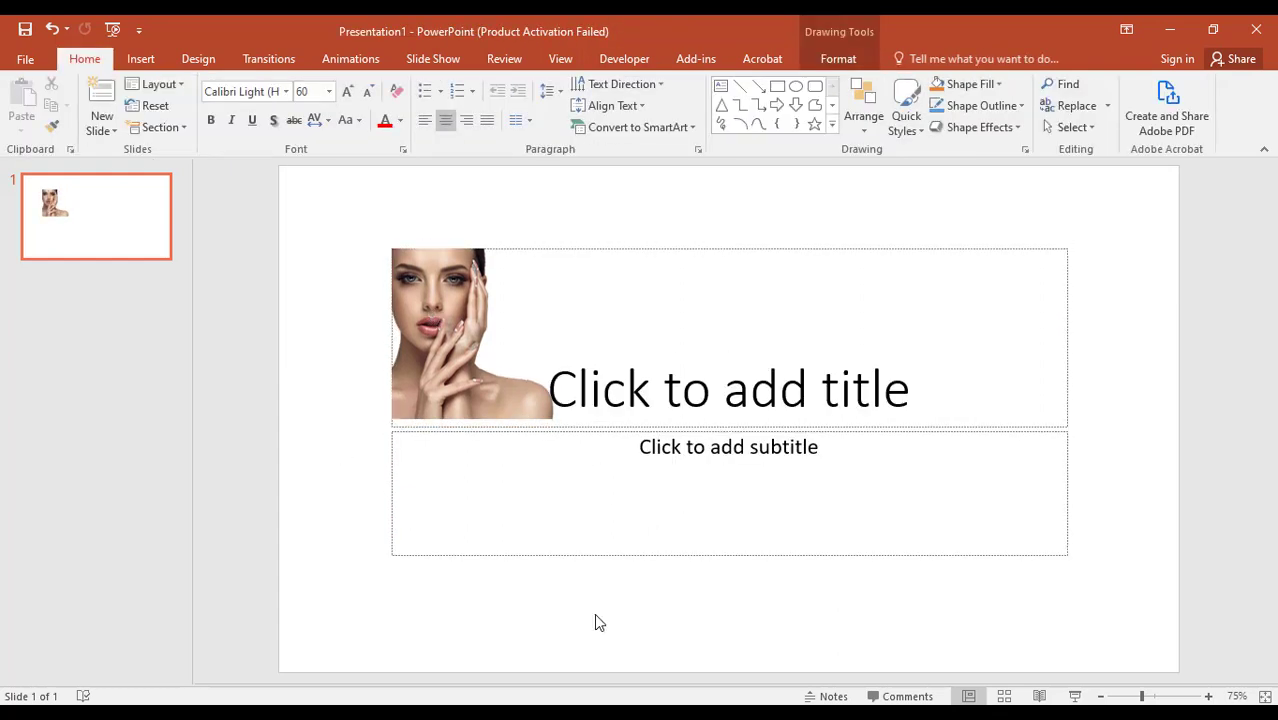
left_click(442, 304)
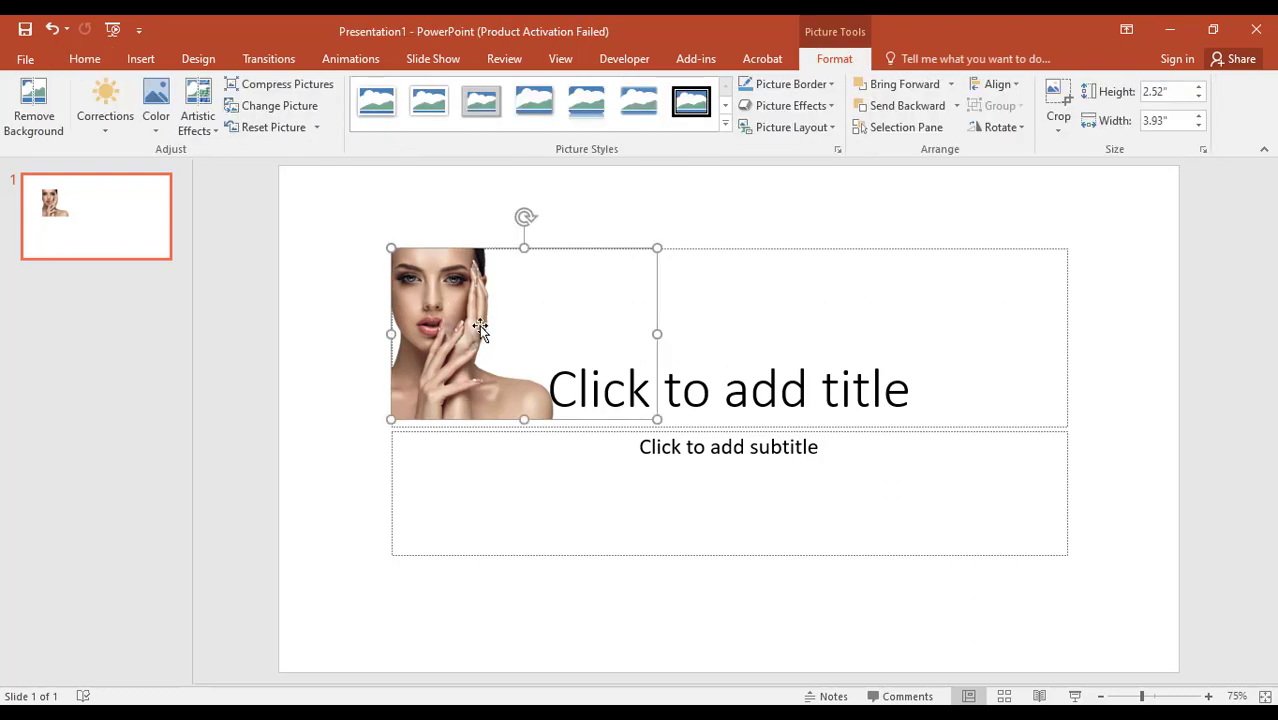
left_click(382, 511)
left_click(435, 313)
left_click_drag(435, 313, 489, 387)
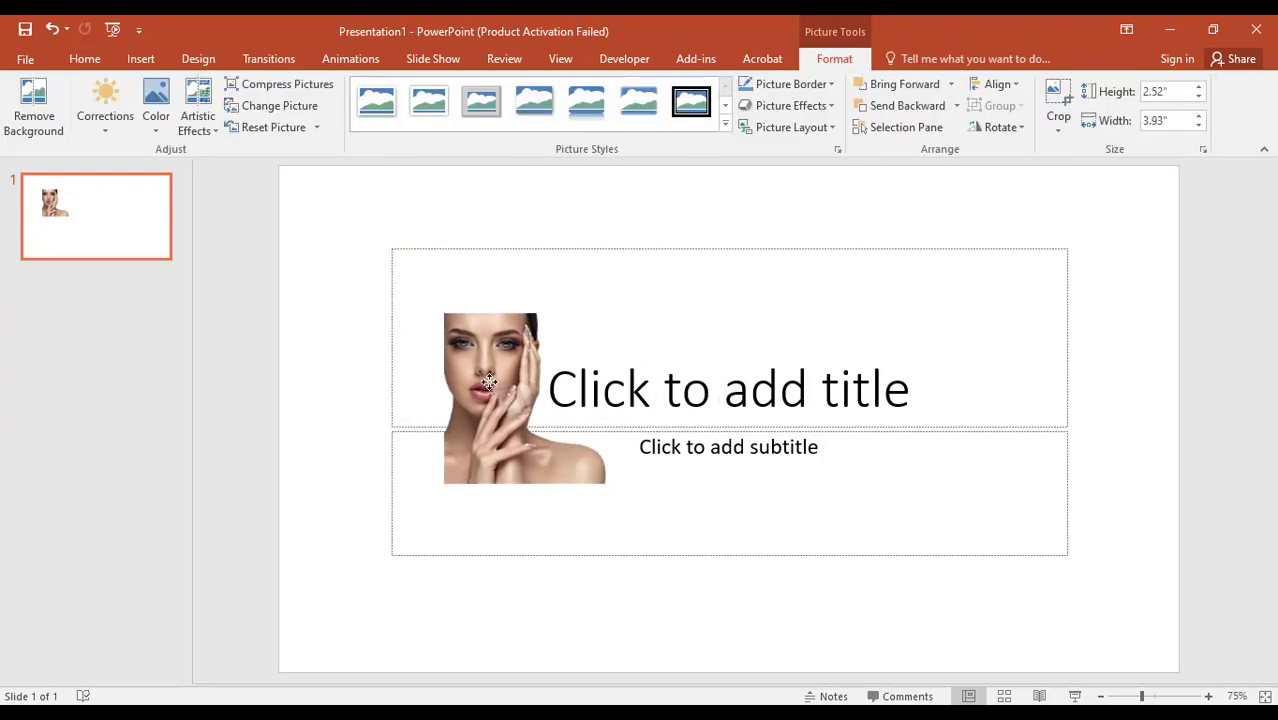
Start Save as Picture for the cut-out portrait, cancel without saving, and reselect the photo.
right_click(491, 386)
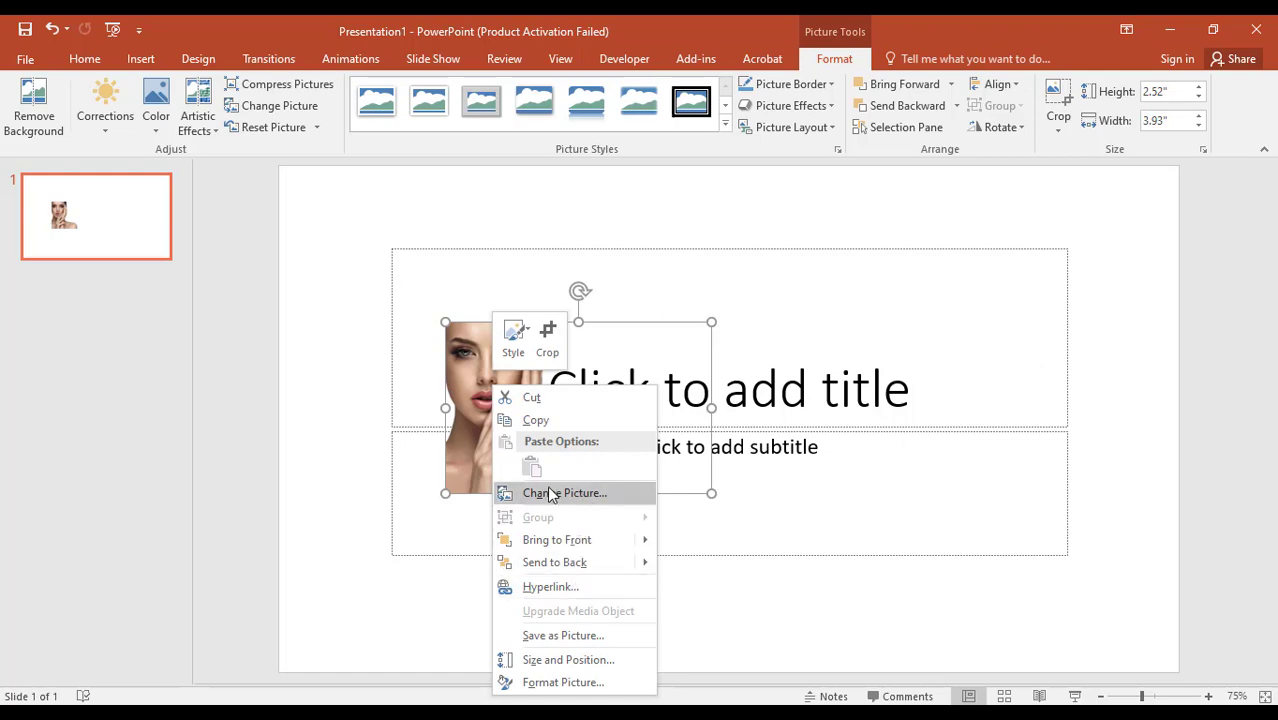
left_click(582, 634)
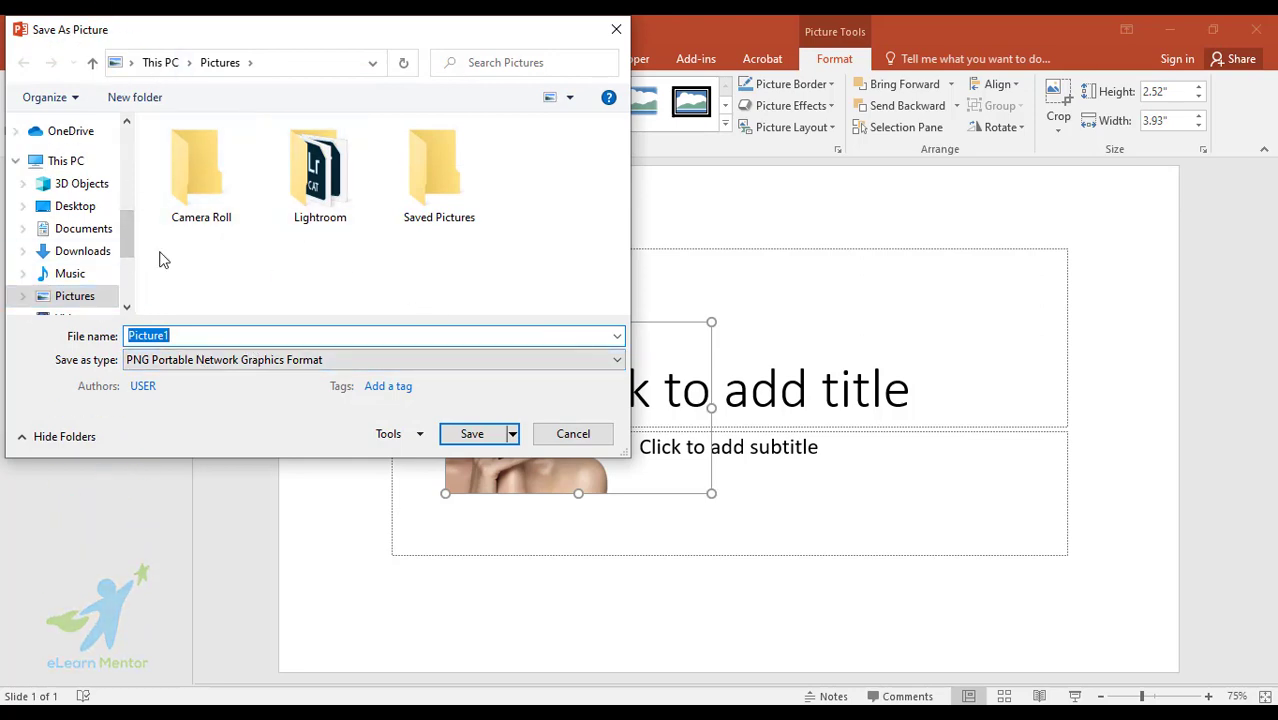
mouse_move(450, 29)
left_mouse_down()
mouse_move(1090, 154)
mouse_move(819, 147)
left_mouse_up()
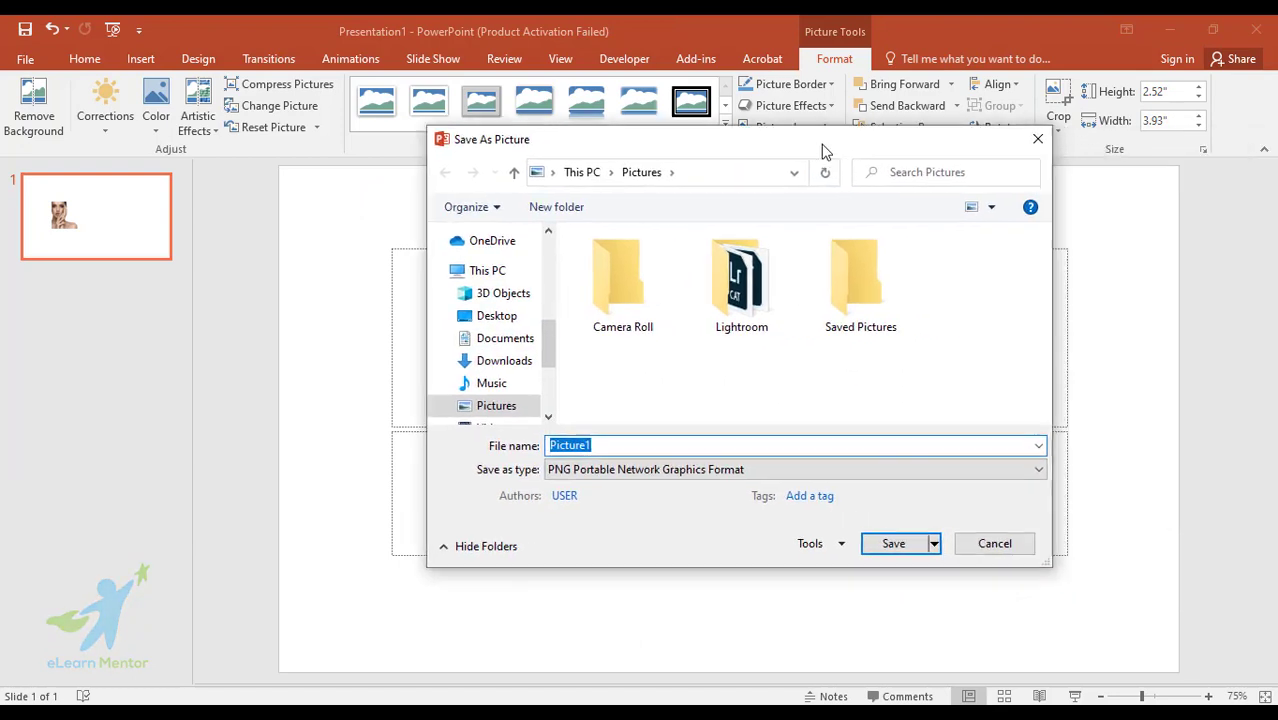
left_click(988, 553)
left_click(988, 556)
left_click(565, 535)
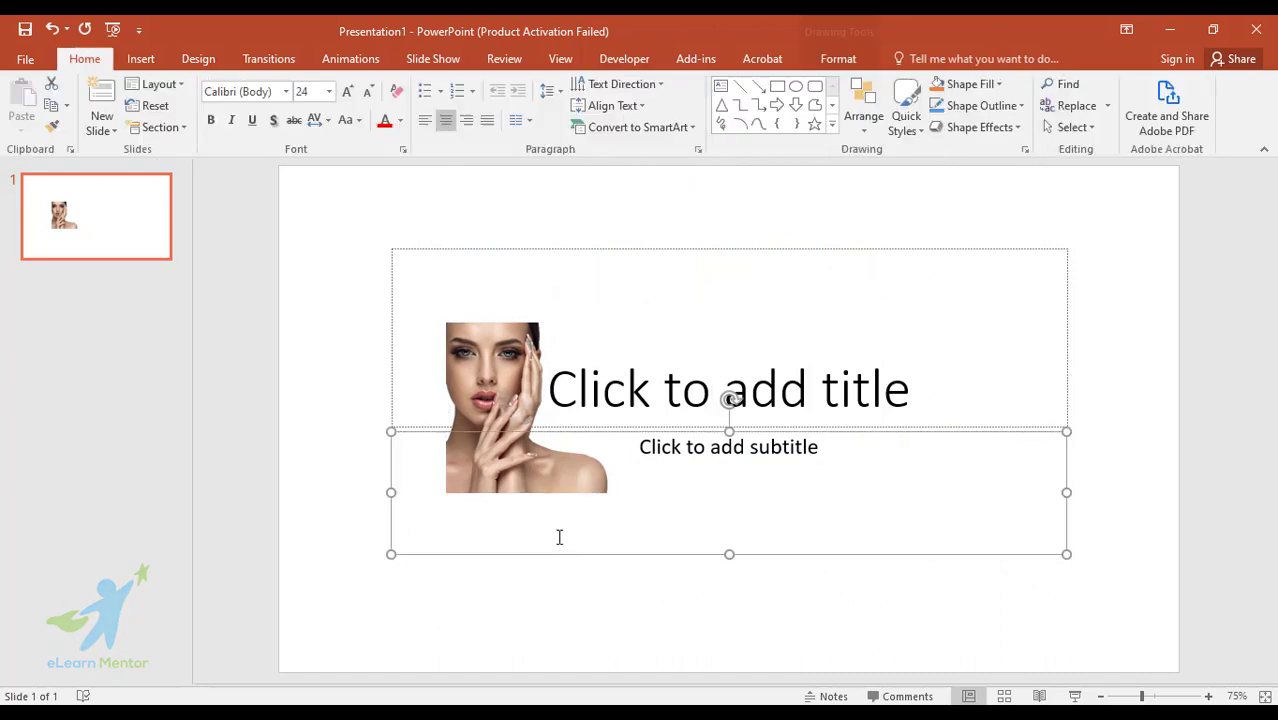
left_click(498, 412)
Delete the woman's photo from the slide.
key("Delete")
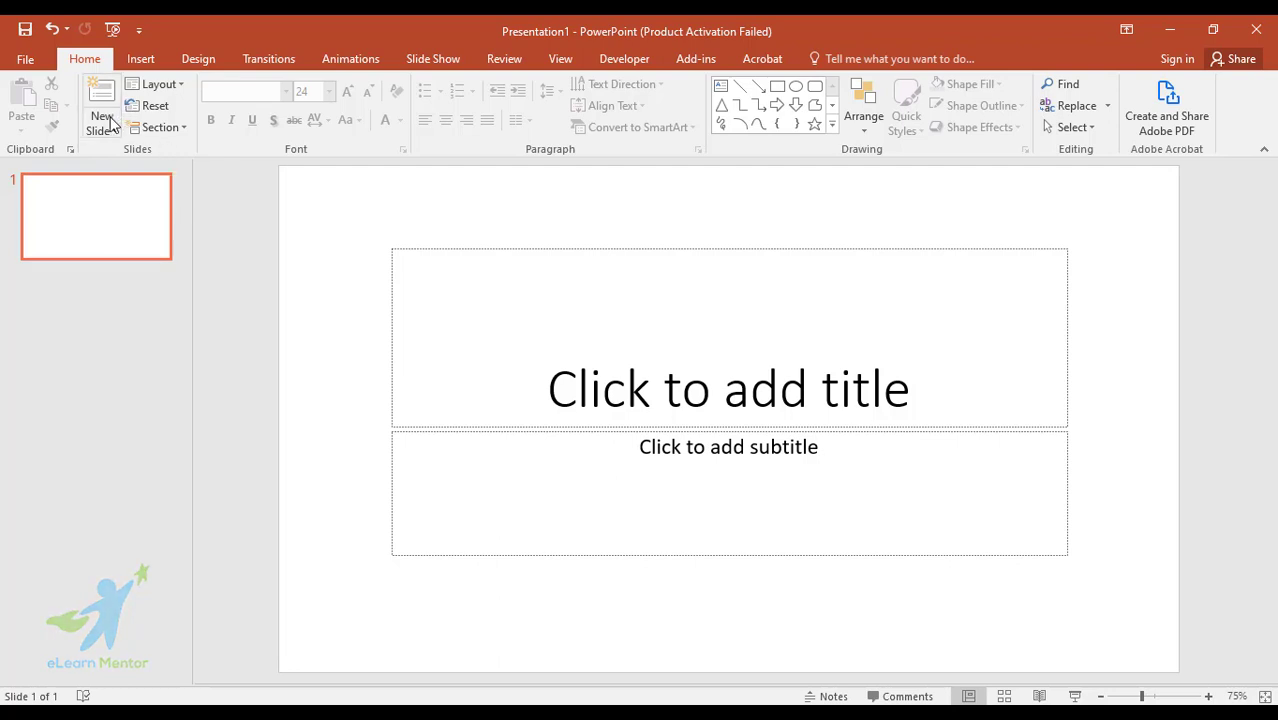
left_click(482, 340)
right_click(483, 334)
key("Escape")
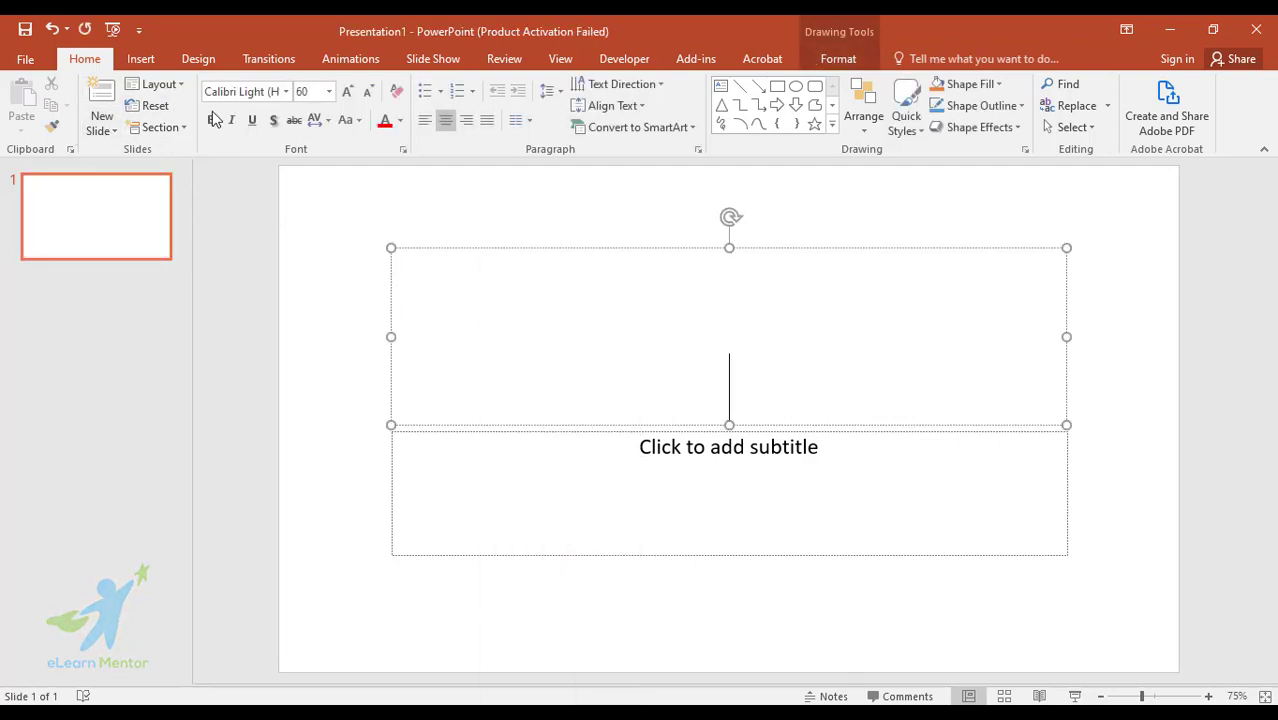
Insert the AdobeStock_01 businessman photo and resize it to about 4.41" by 6.61".
left_click(140, 58)
left_click(120, 100)
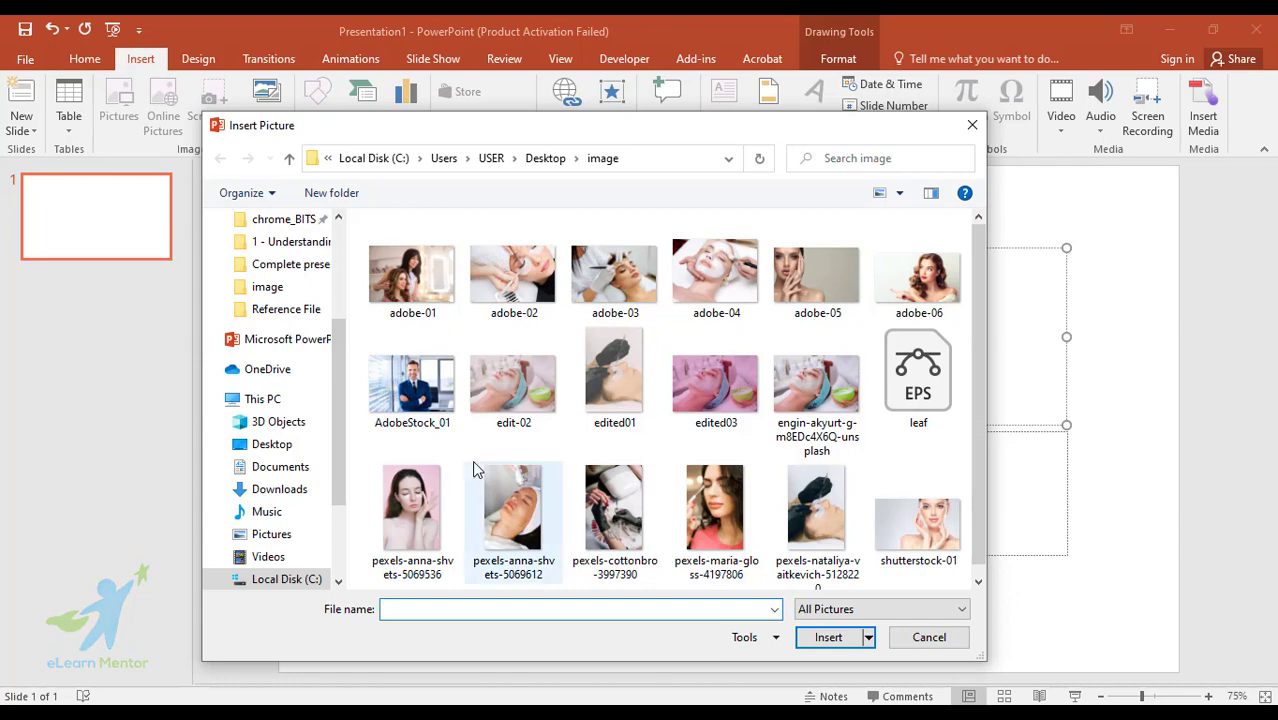
mouse_move(411, 390)
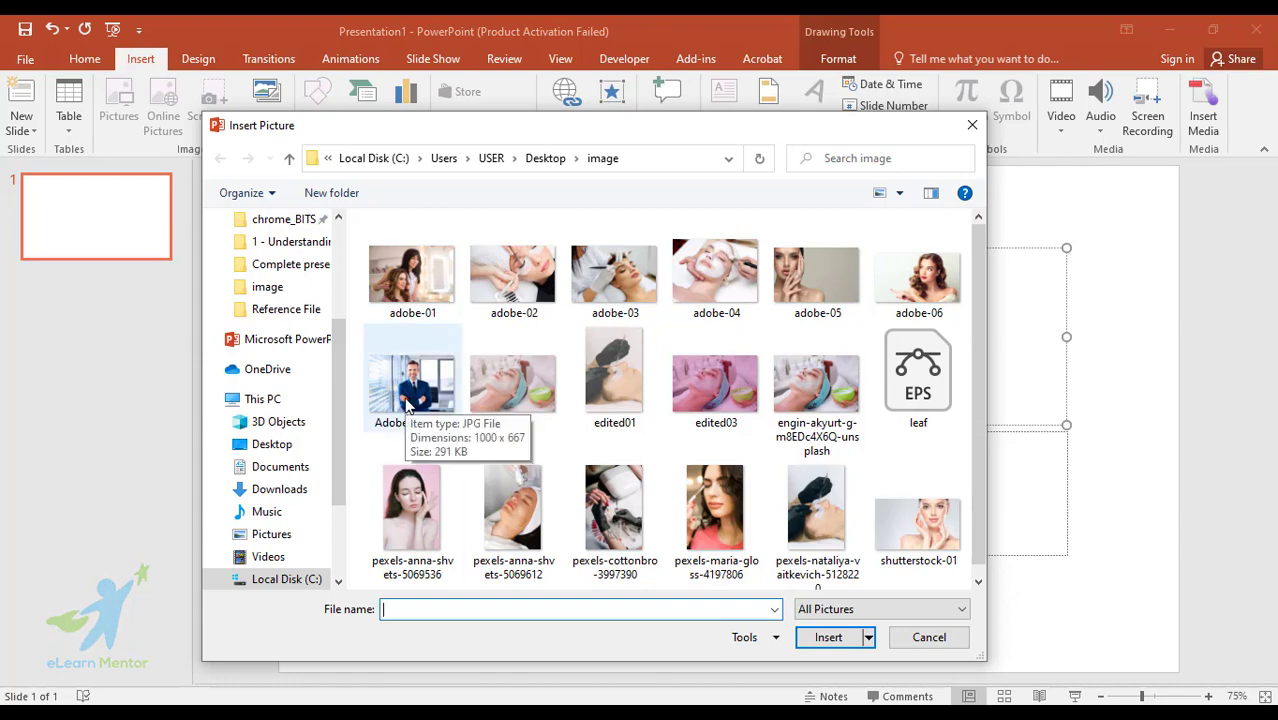
left_click(406, 403)
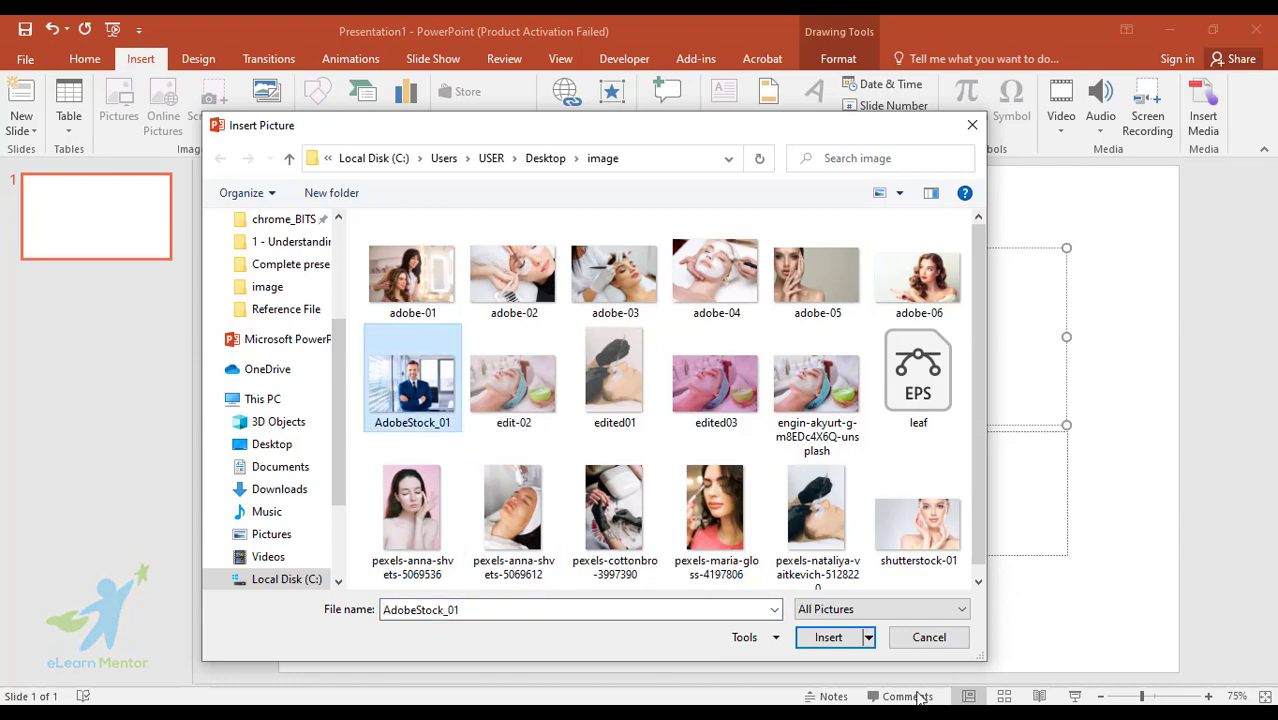
left_click(822, 641)
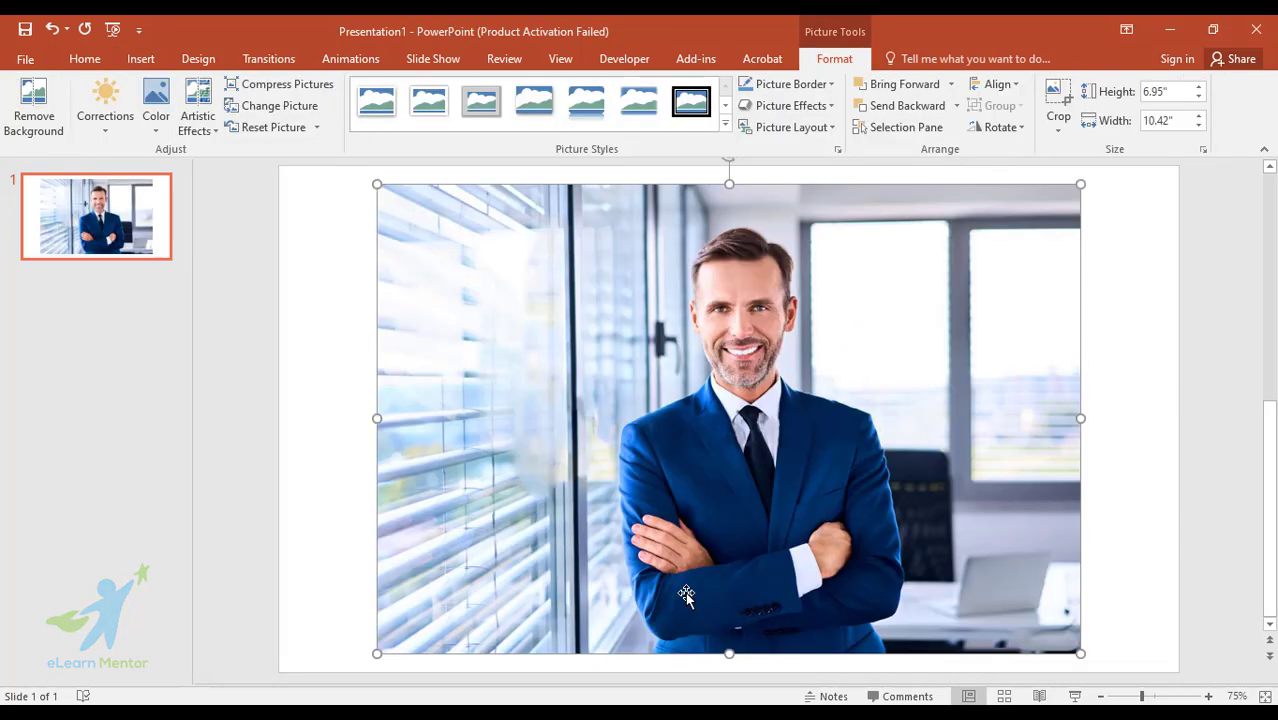
left_click_drag(377, 186, 550, 300)
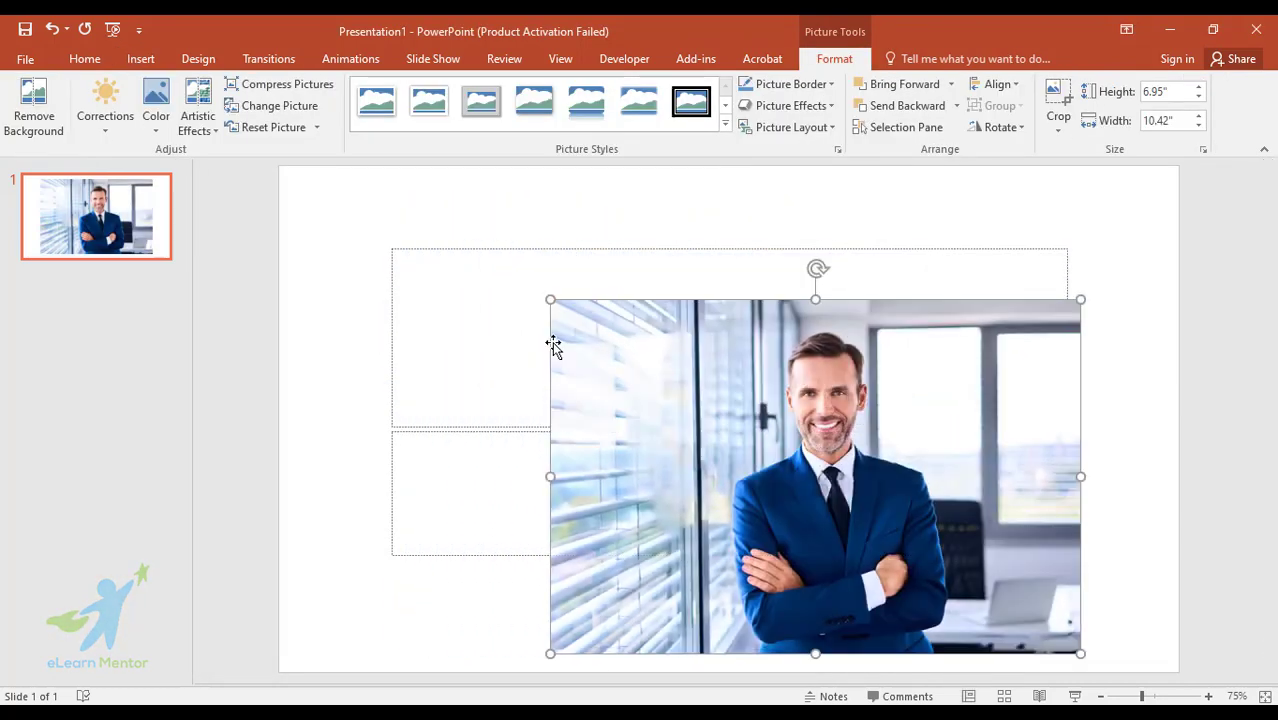
left_click_drag(727, 330, 533, 281)
left_click_drag(356, 248, 440, 303)
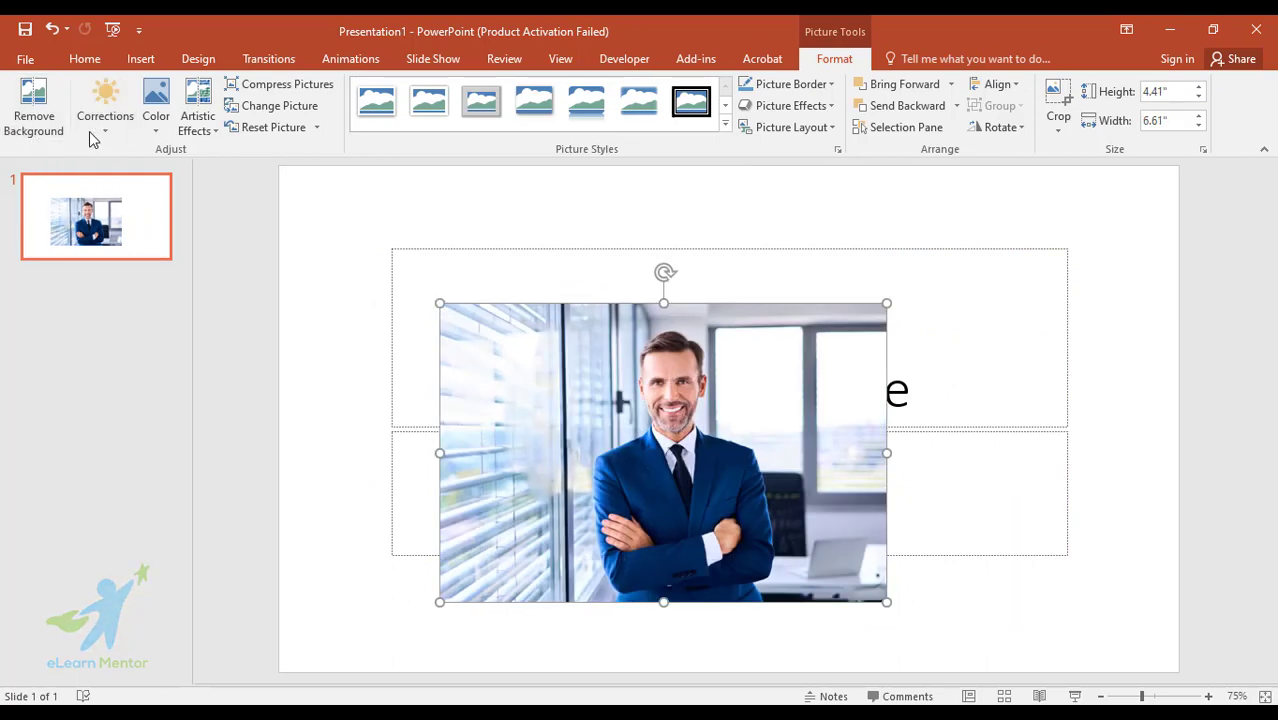
Start background removal on the businessman photo, marking its office backdrop magenta.
left_click(101, 134)
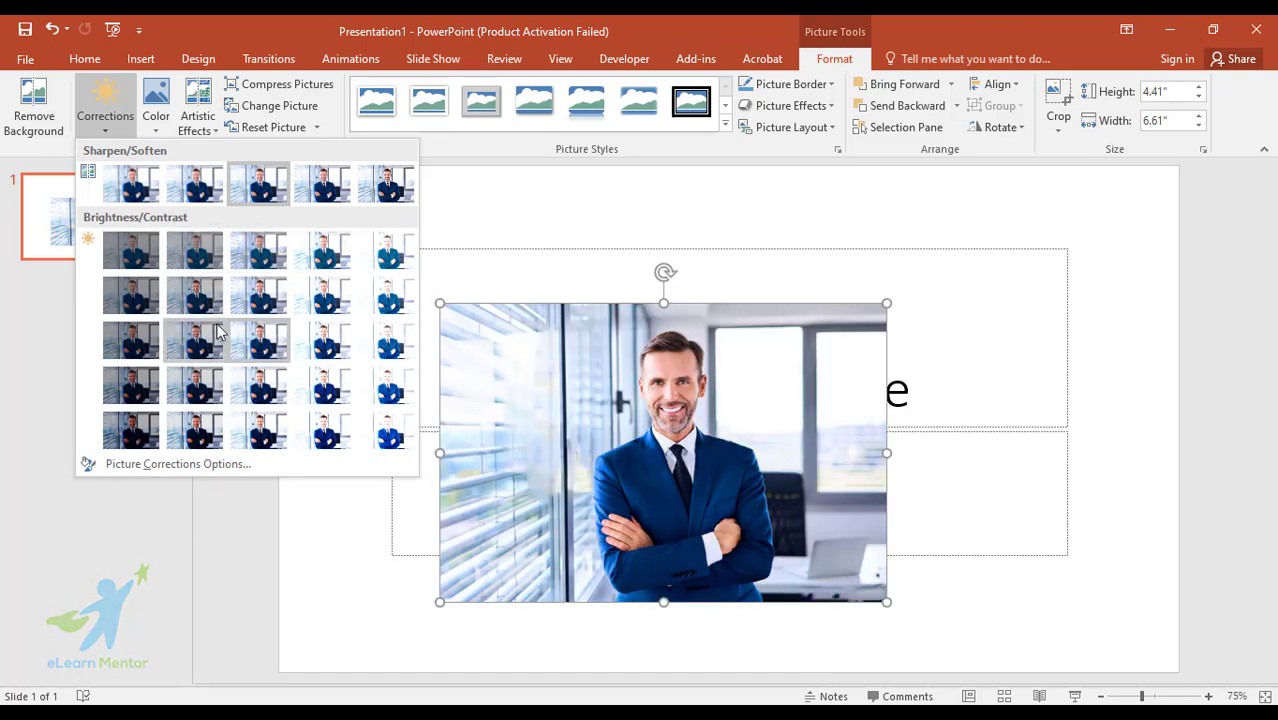
left_click(12, 125)
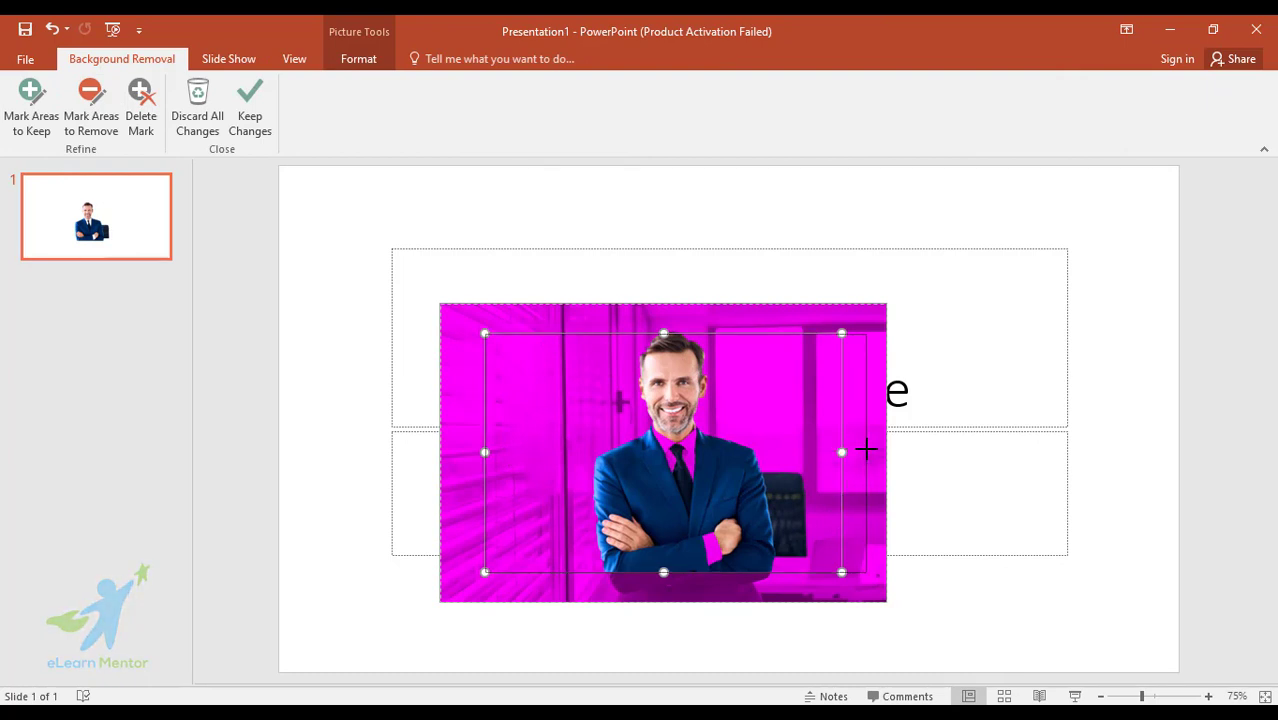
Zoom to 125% and tighten the removal marquee to a box around the man's head.
left_click_drag(842, 452, 872, 452)
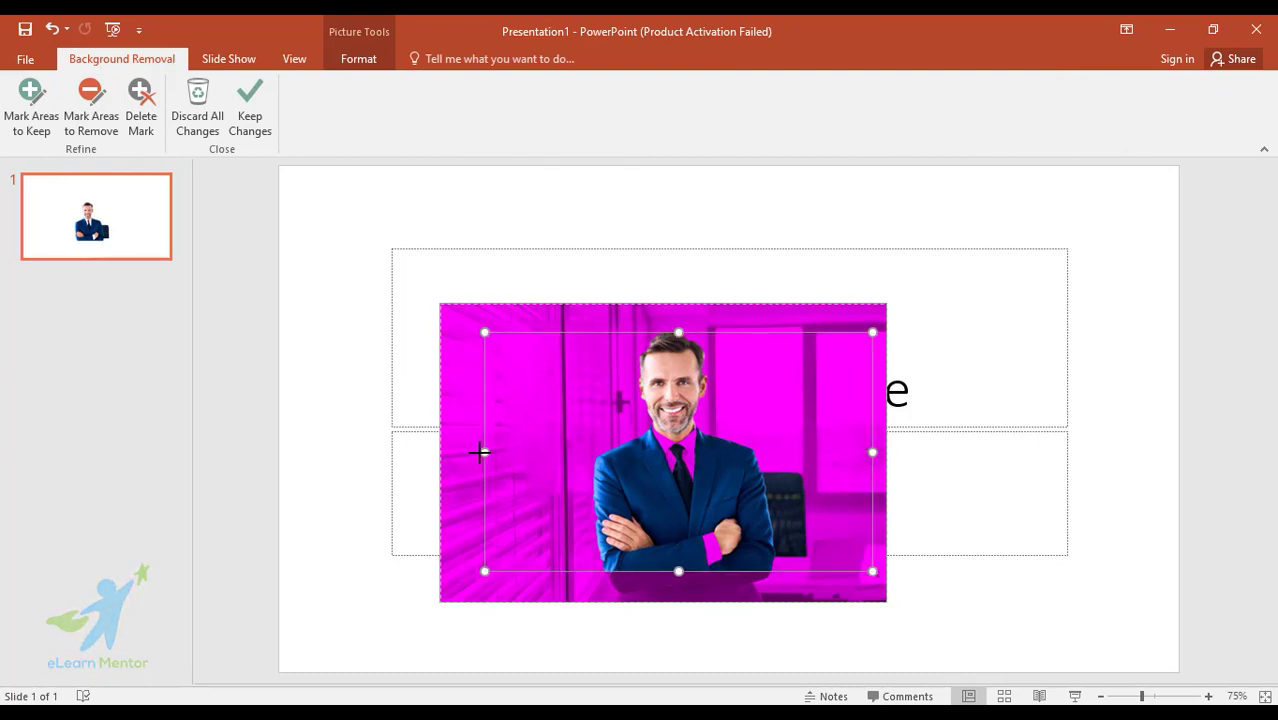
left_click_drag(480, 452, 451, 452)
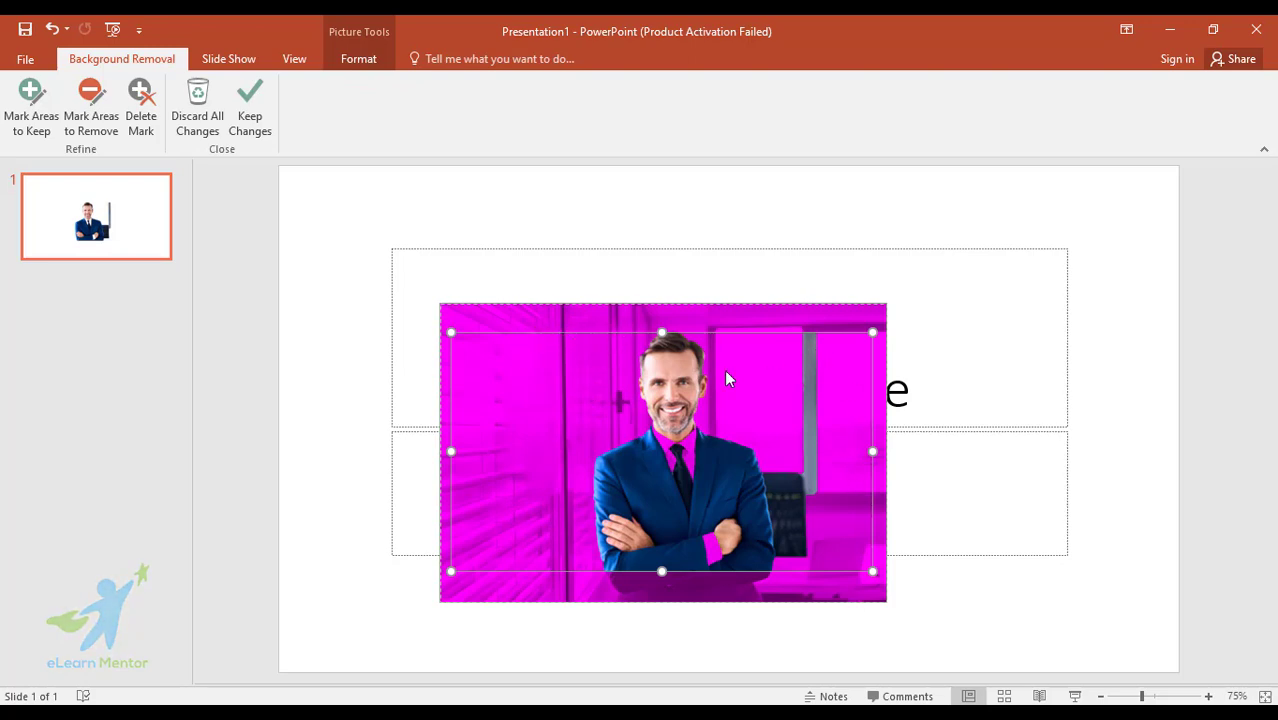
scroll(810, 549, "up", 5)
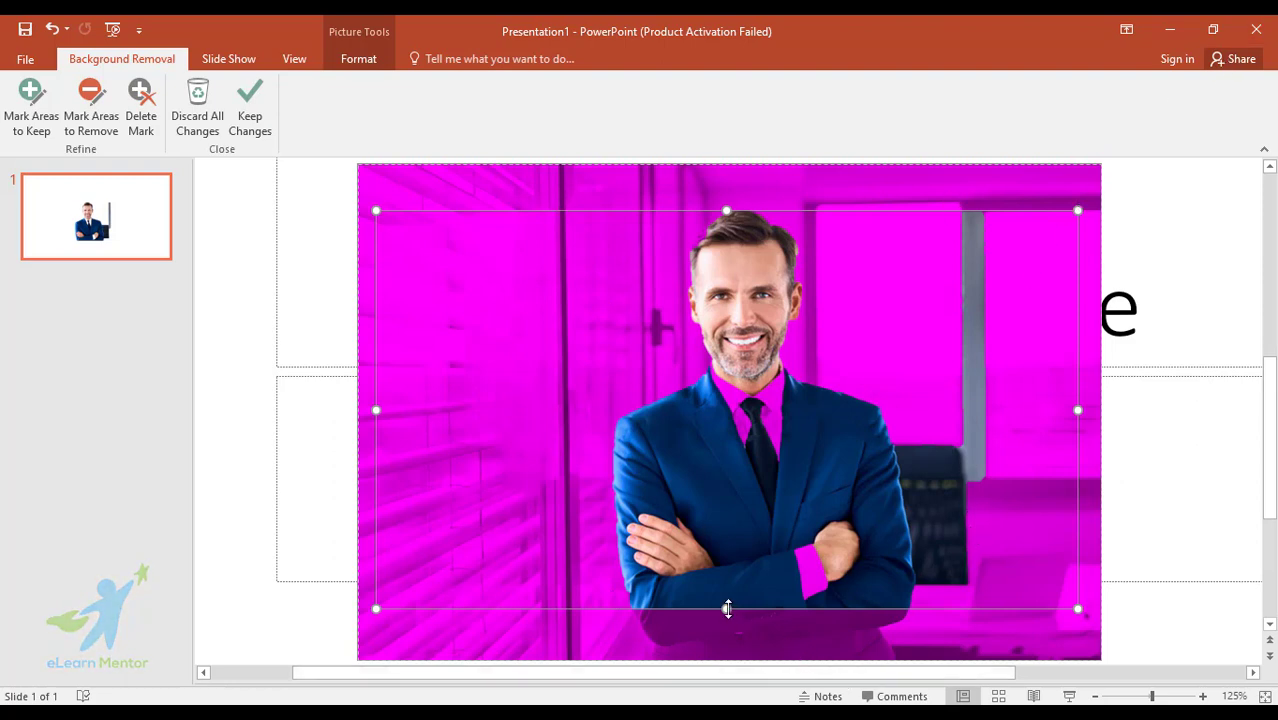
left_click_drag(727, 609, 727, 645)
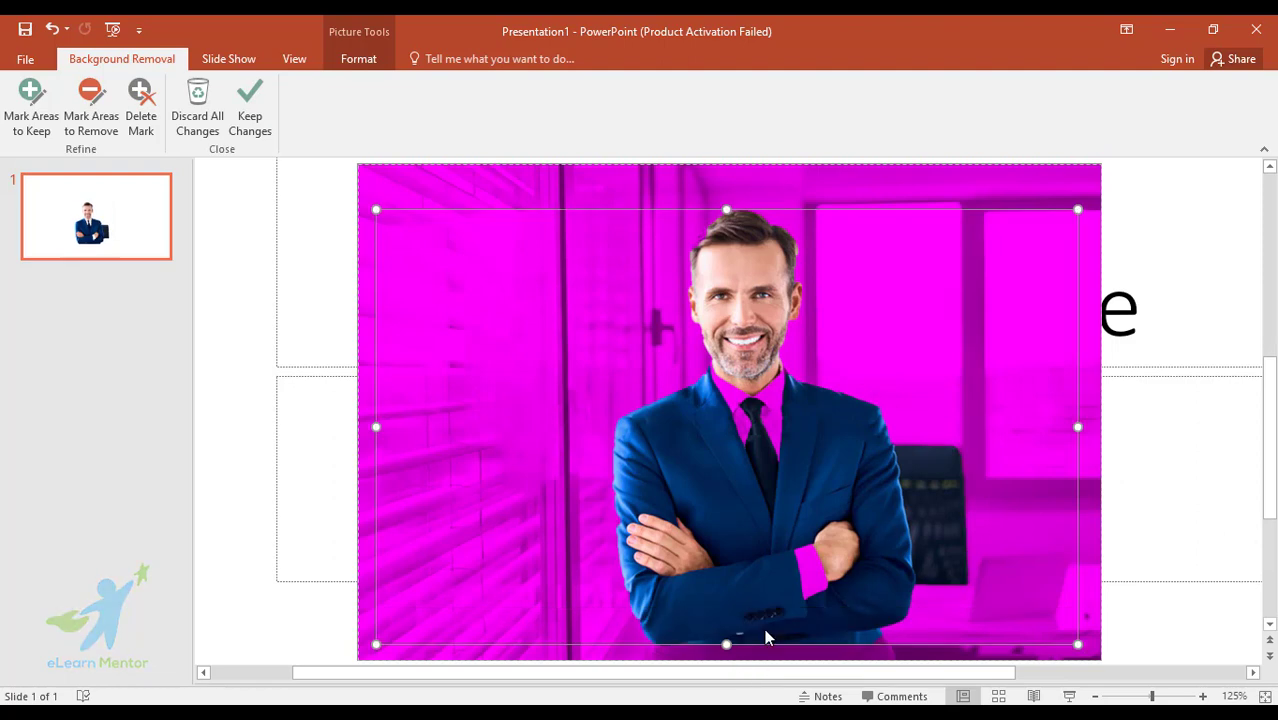
left_click_drag(726, 644, 710, 491)
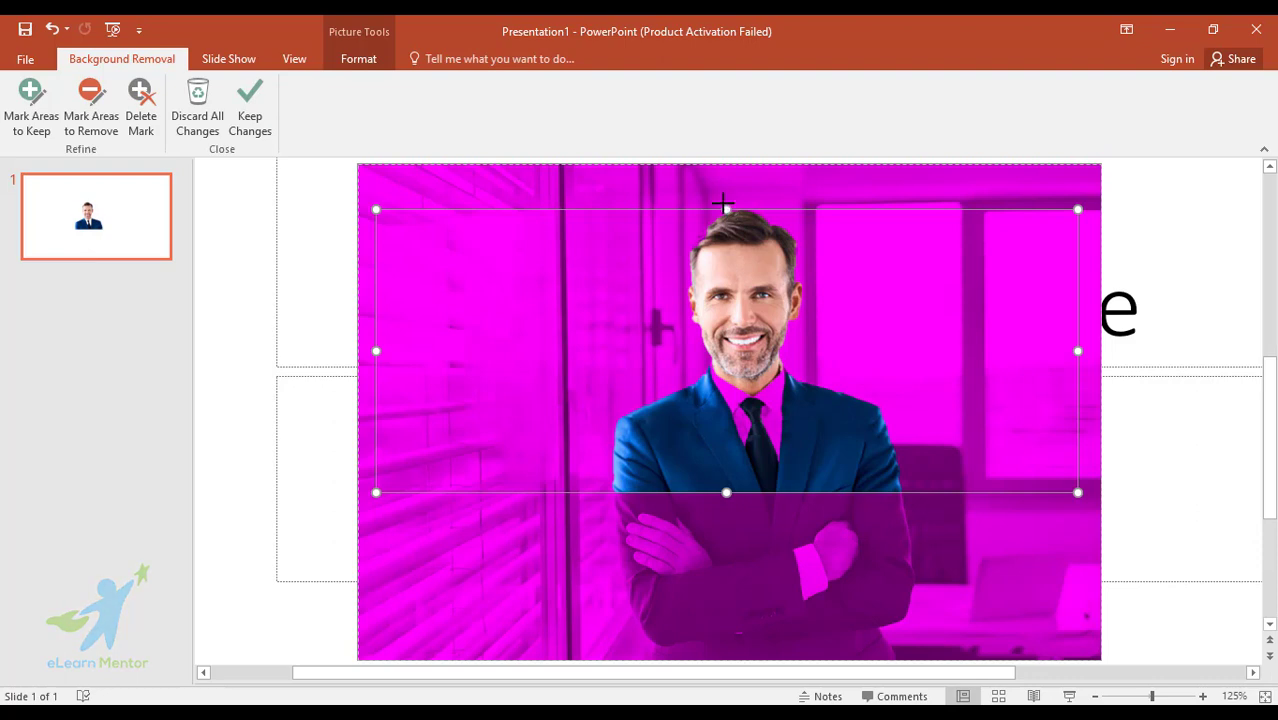
left_click_drag(722, 204, 724, 195)
left_click_drag(1077, 343, 950, 343)
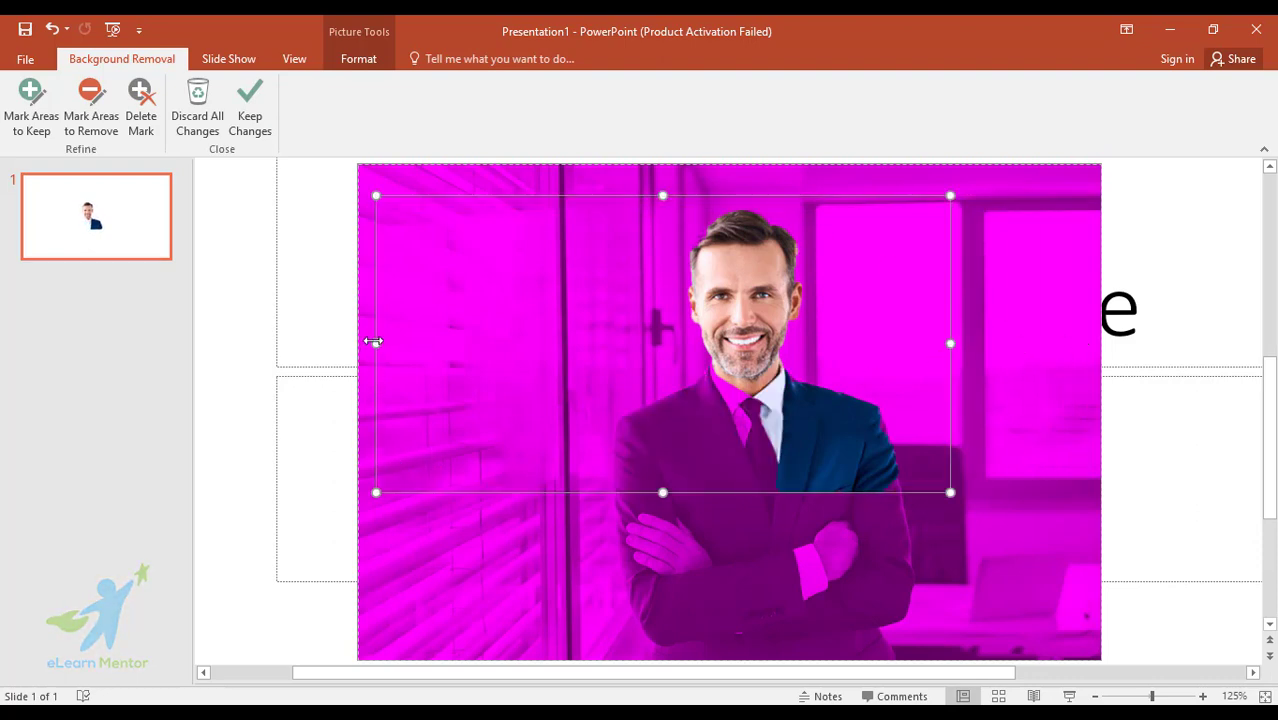
left_click_drag(373, 341, 556, 362)
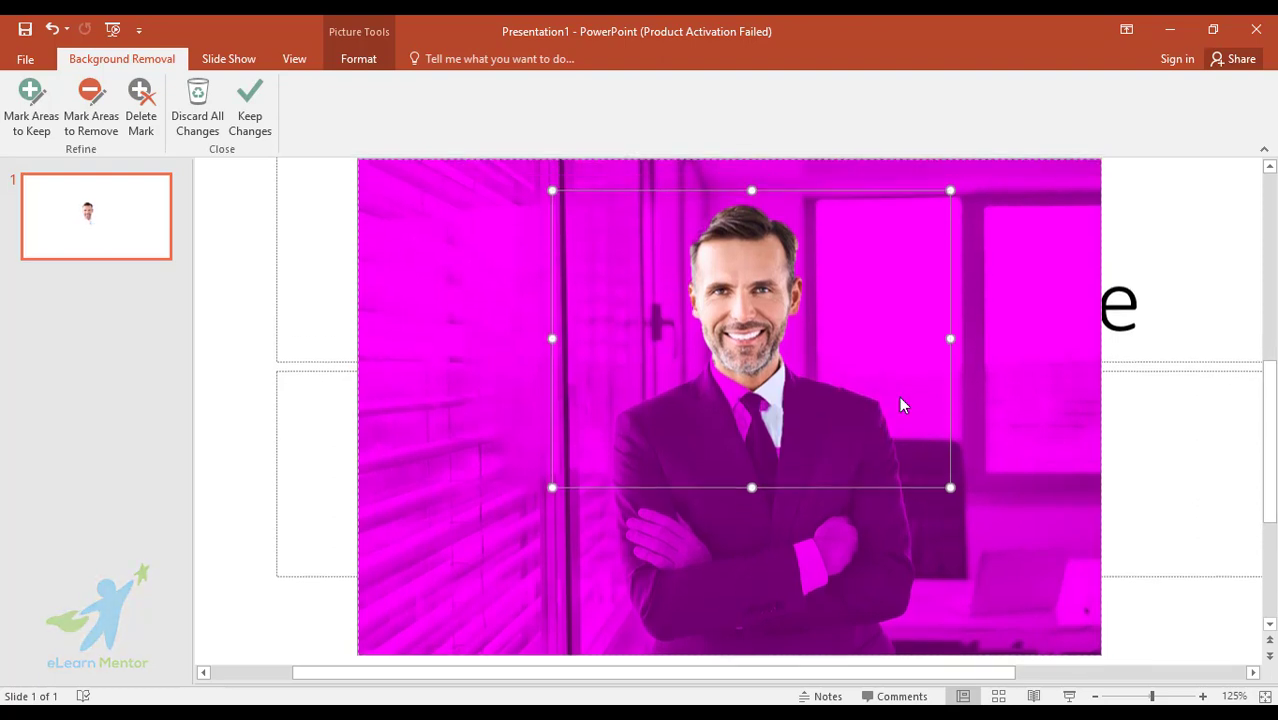
Mark the man's shoulders, upper jacket and tie as areas to keep.
left_click(45, 137)
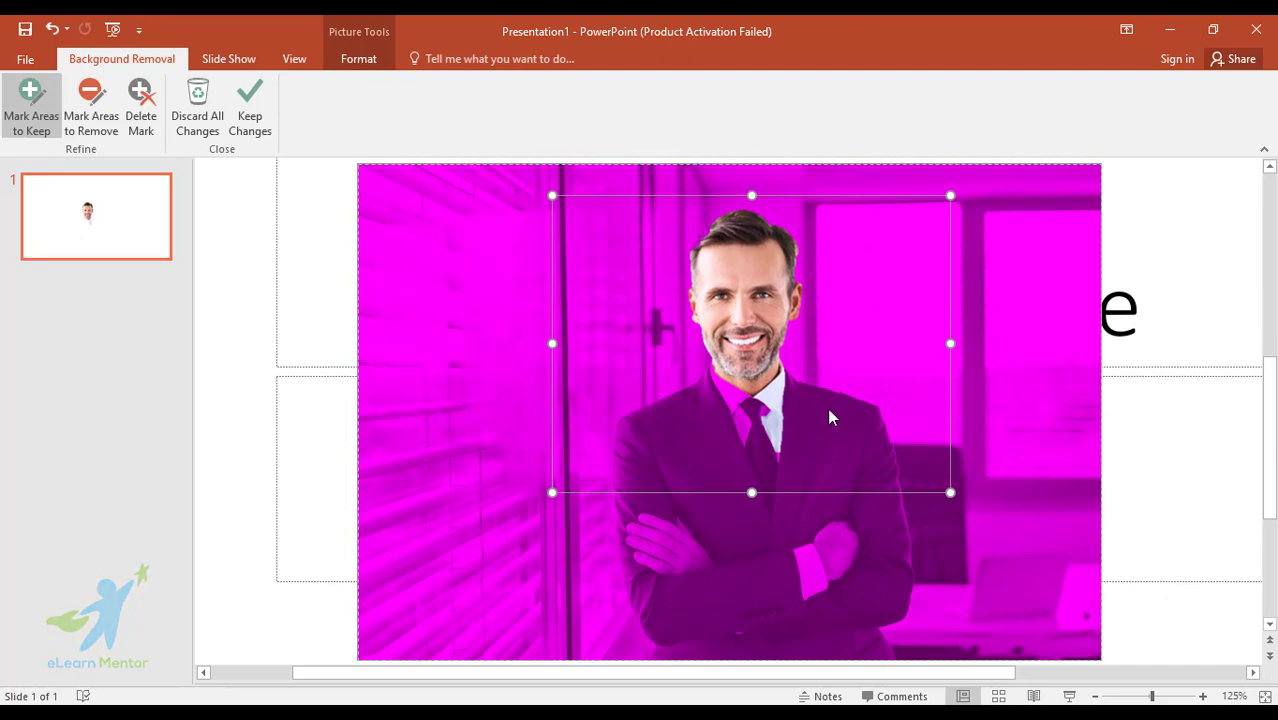
left_click_drag(843, 456, 884, 480)
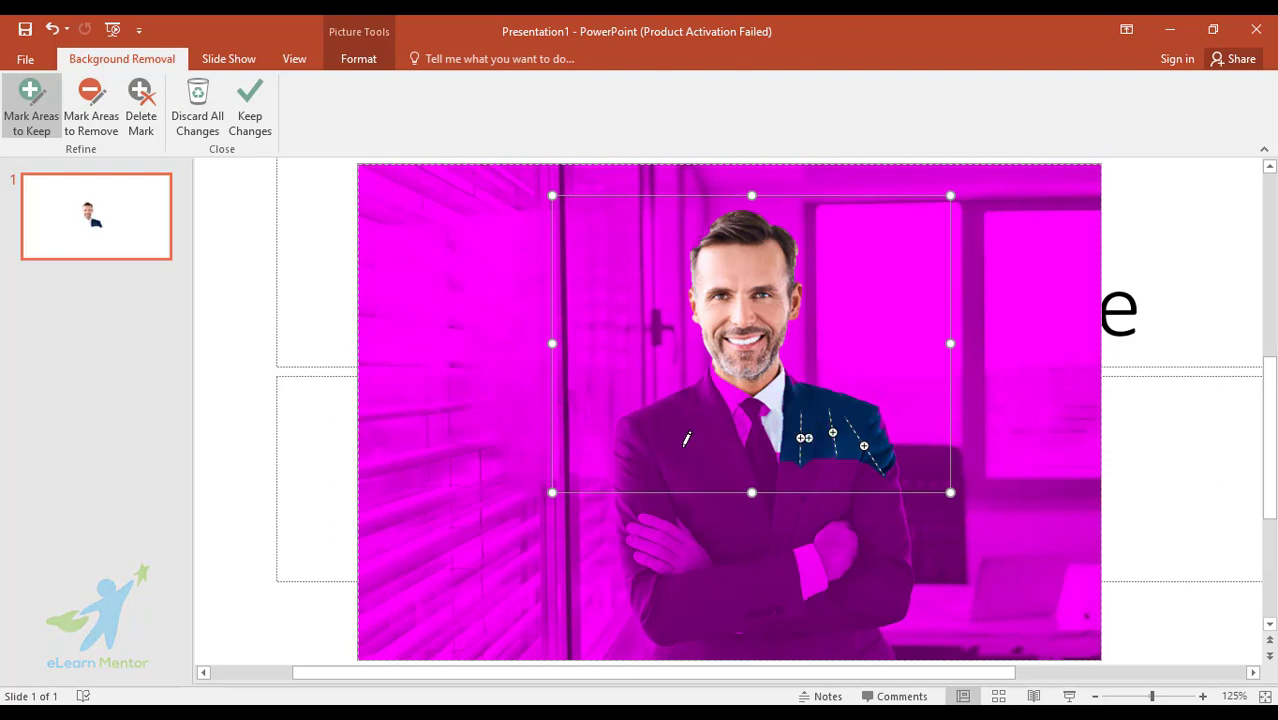
left_click_drag(685, 450, 780, 467)
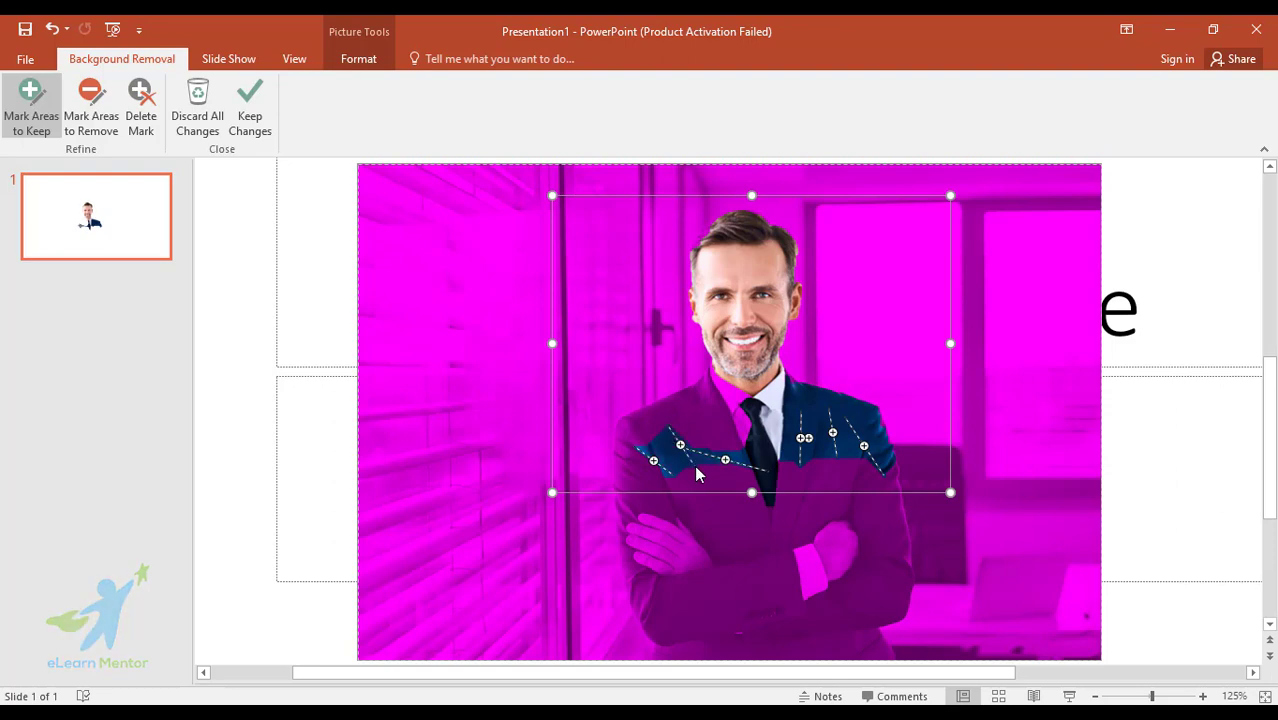
mouse_move(694, 408)
left_mouse_down()
mouse_move(692, 460)
mouse_move(662, 474)
mouse_move(702, 486)
mouse_move(622, 436)
left_mouse_up()
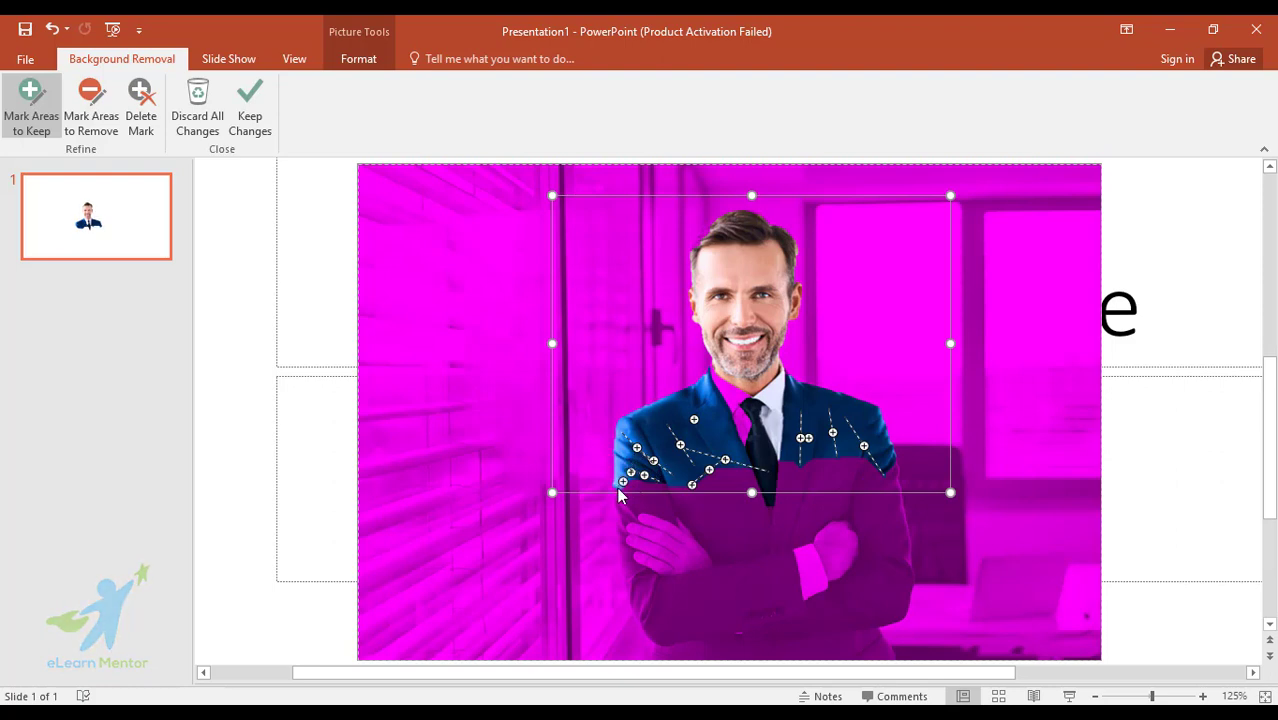
left_click_drag(618, 490, 632, 468)
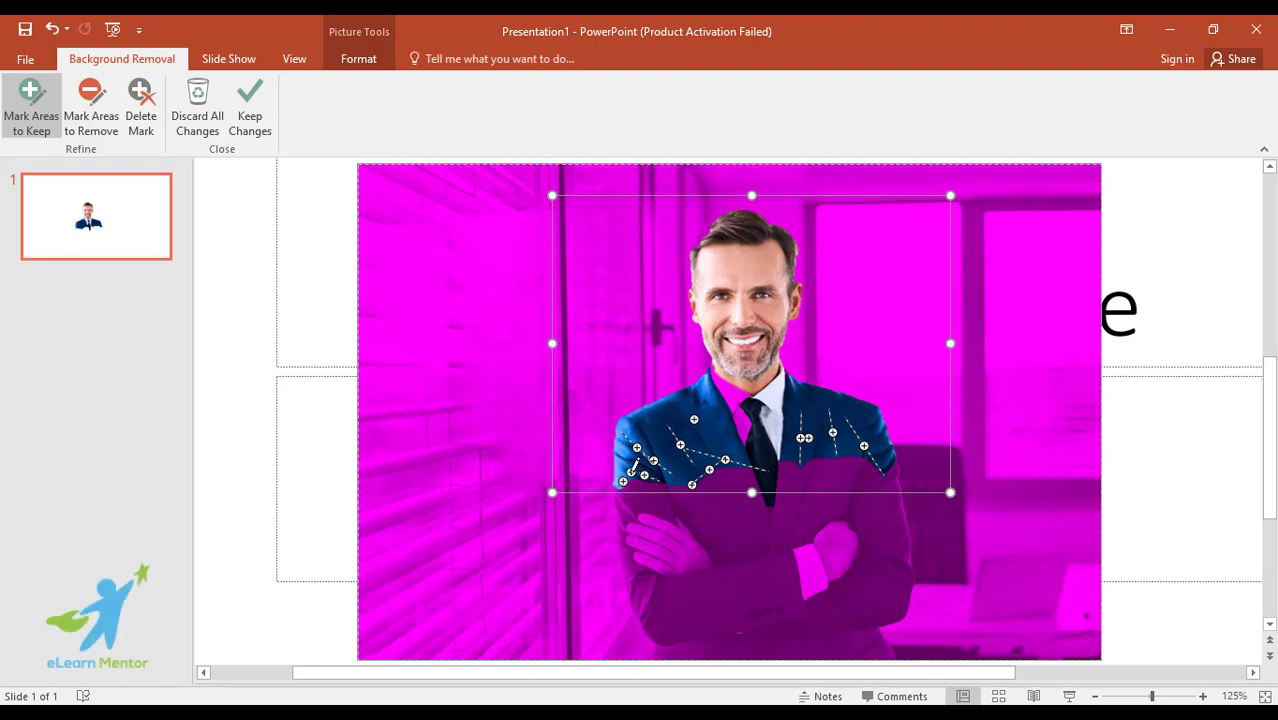
left_click(635, 487)
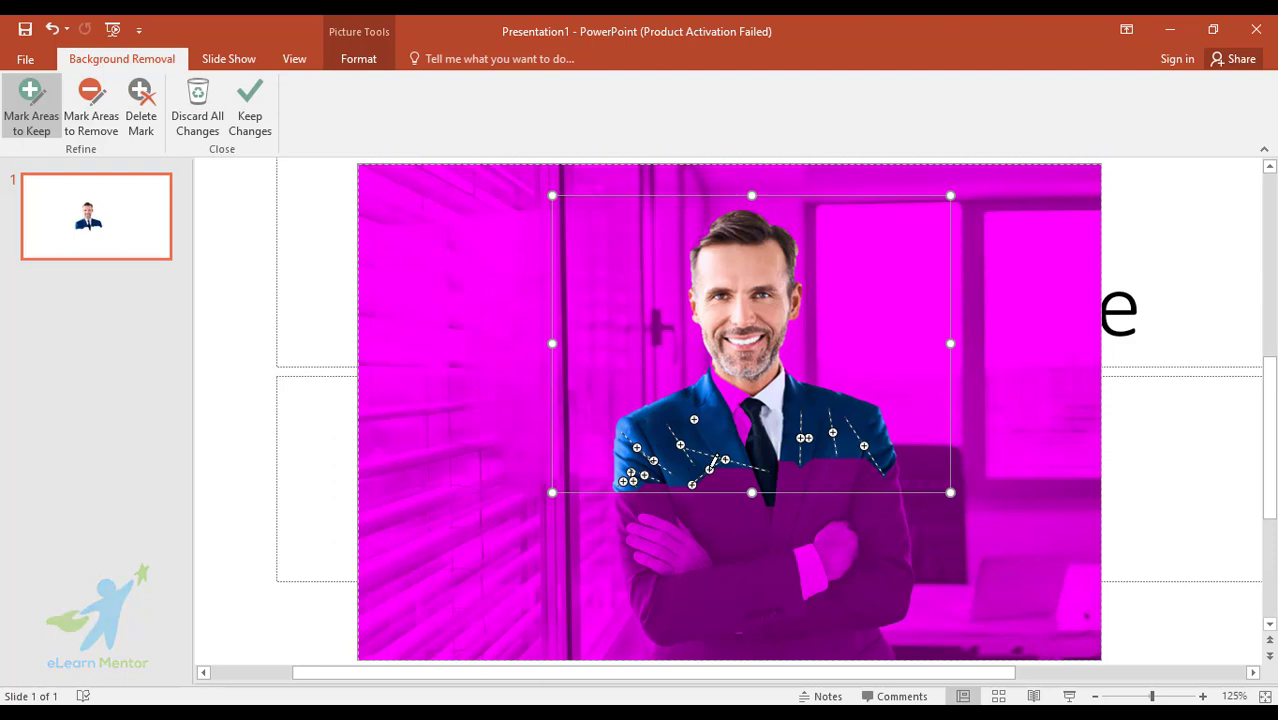
left_click_drag(716, 478, 731, 456)
Add keep marks across the lower jacket, left sleeve and the suit beside the tie.
scroll(808, 545, "up", 5, "ctrl")
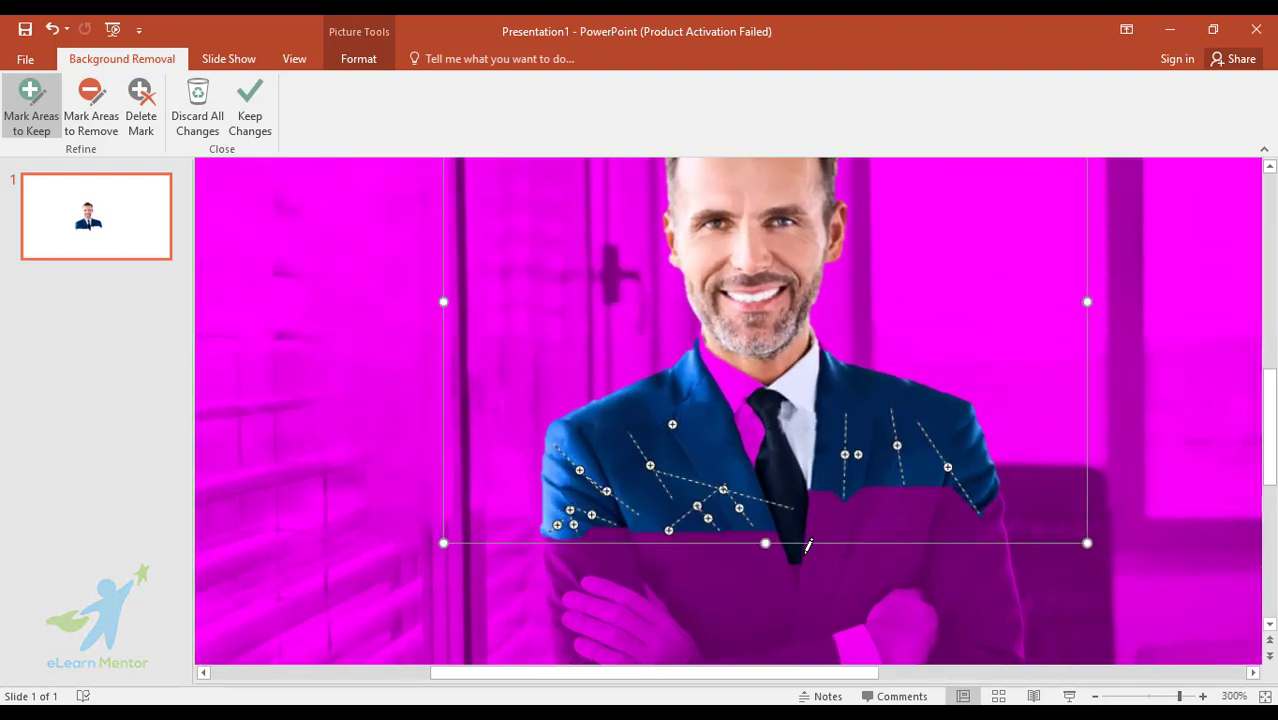
scroll(808, 545, "up", 5, "ctrl")
scroll(808, 545, "up", 5, "ctrl")
scroll(808, 545, "up", 5, "ctrl")
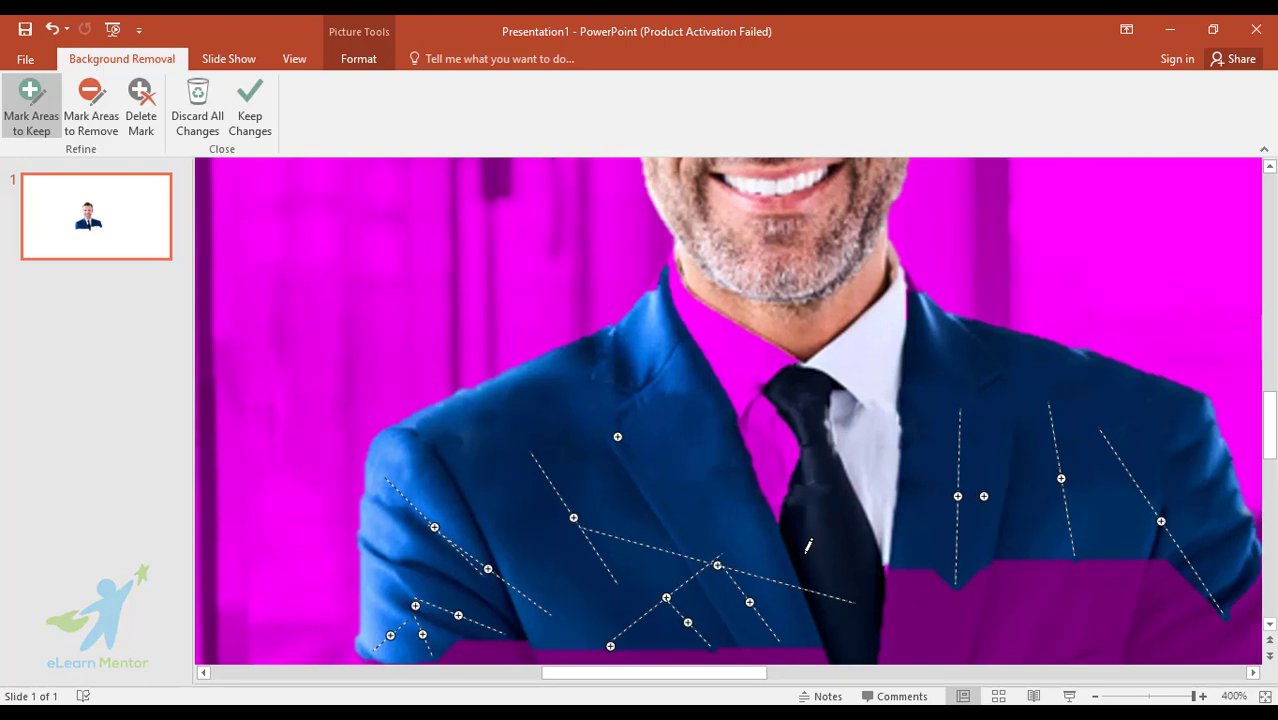
scroll(835, 508, "down", 1)
scroll(835, 508, "down", 3)
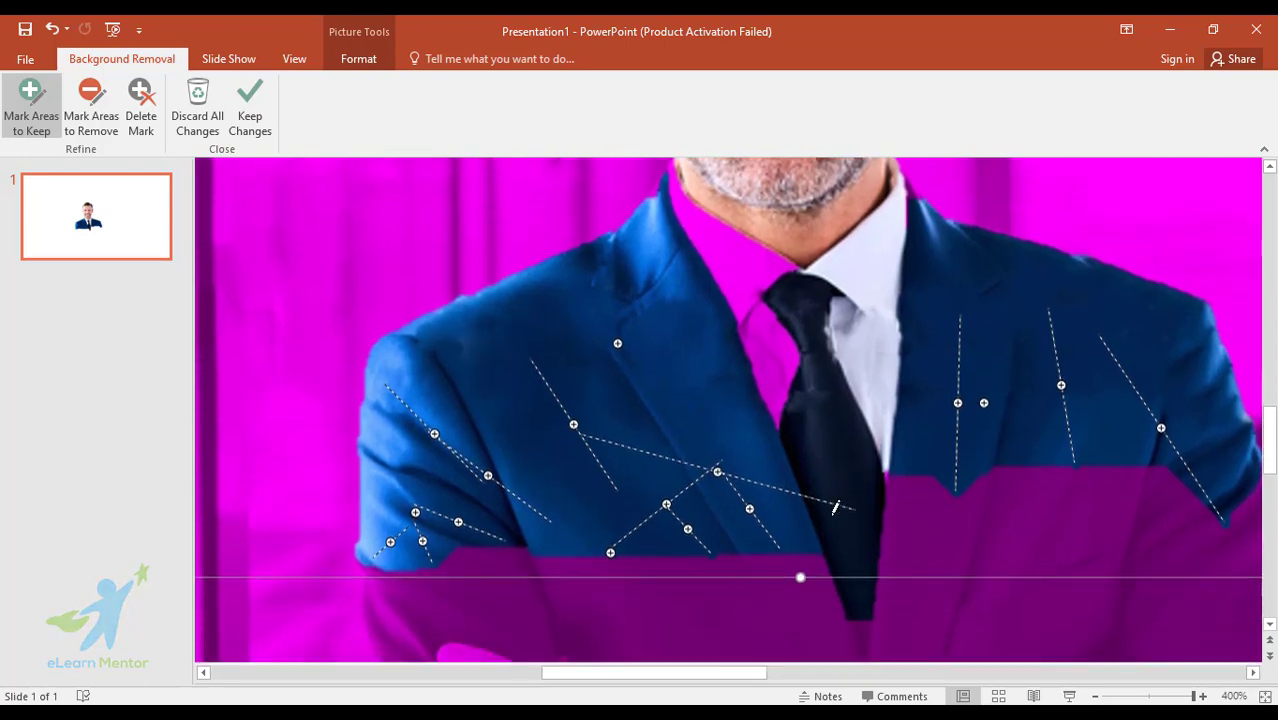
left_click_drag(426, 477, 484, 505)
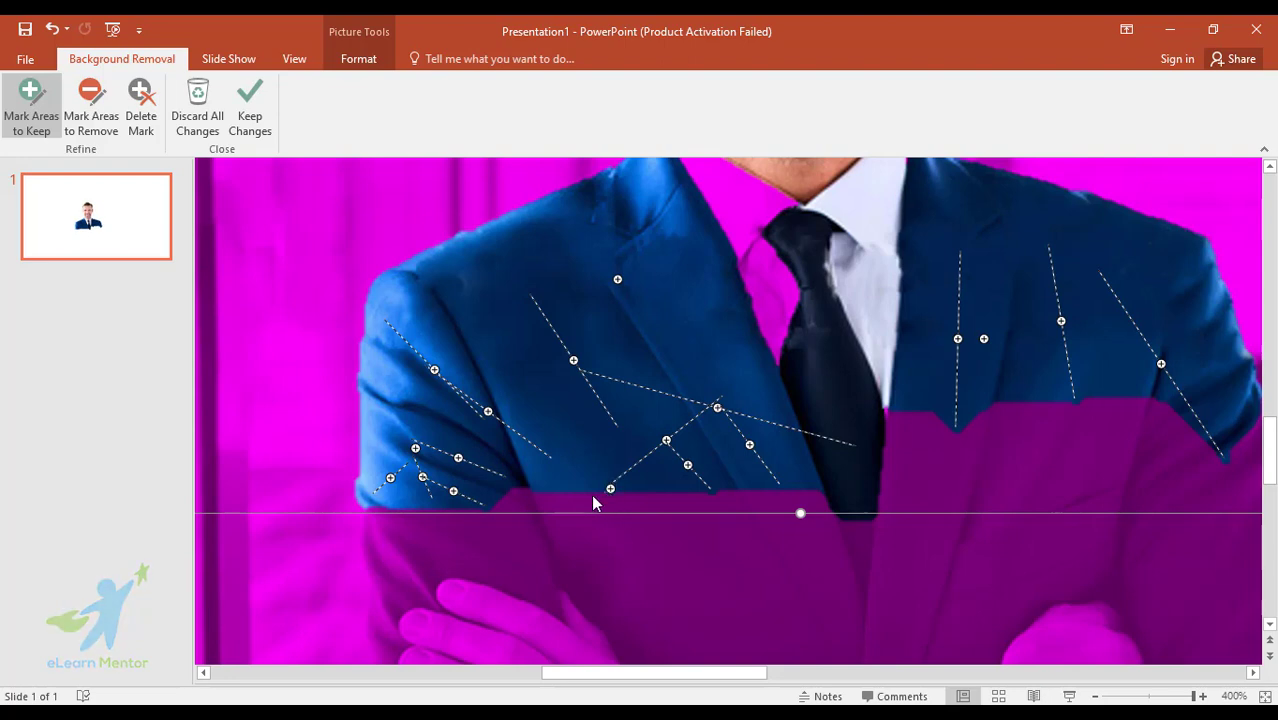
left_click_drag(610, 489, 553, 505)
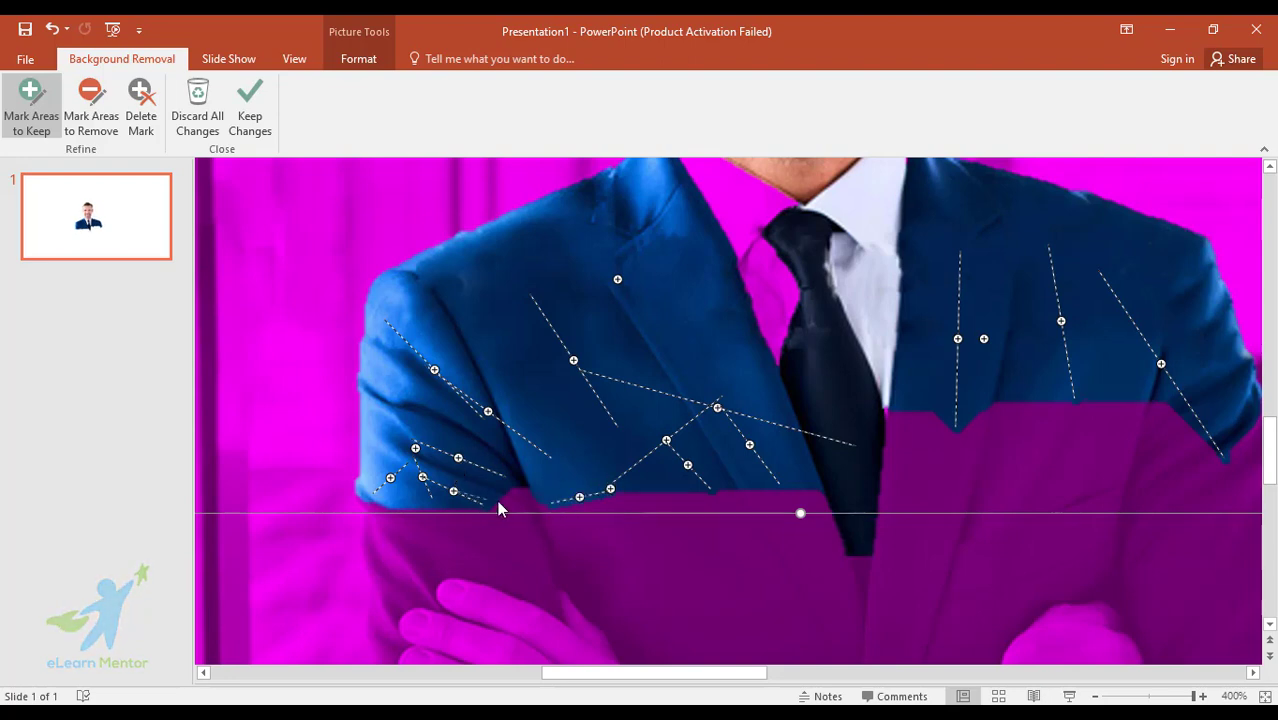
left_click_drag(521, 510, 521, 510)
left_click_drag(815, 505, 815, 505)
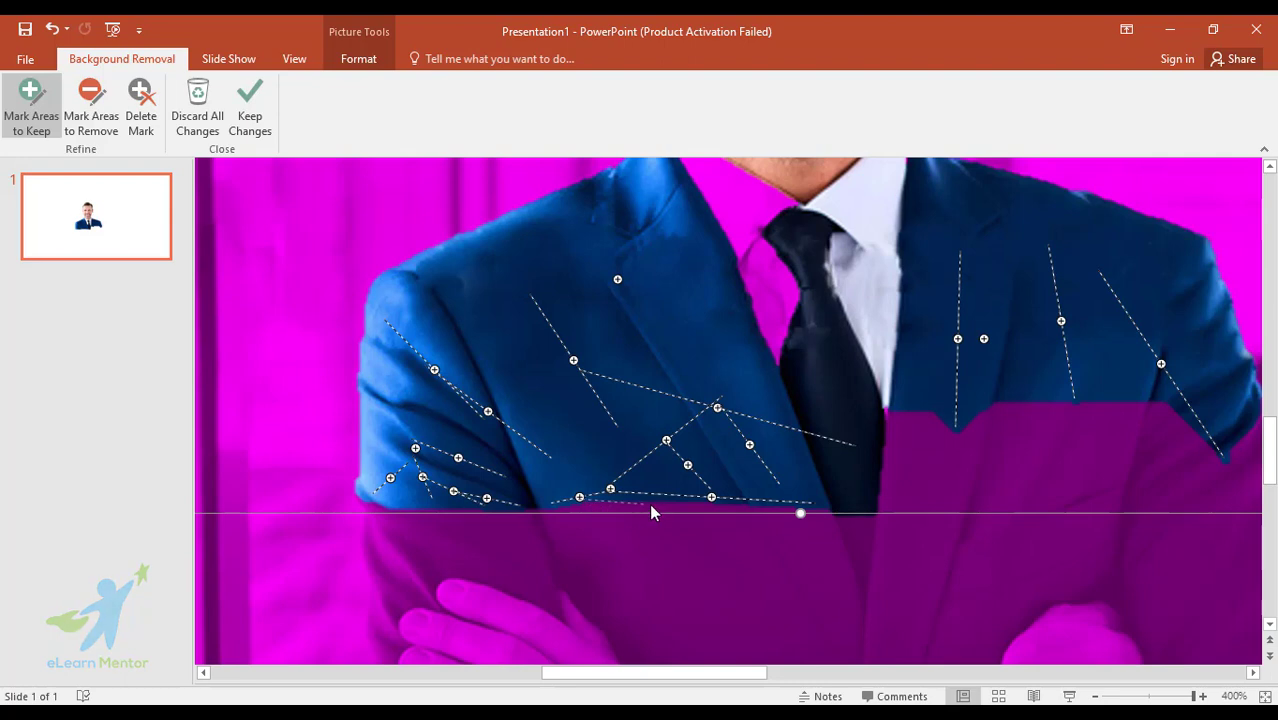
left_click_drag(685, 508, 687, 508)
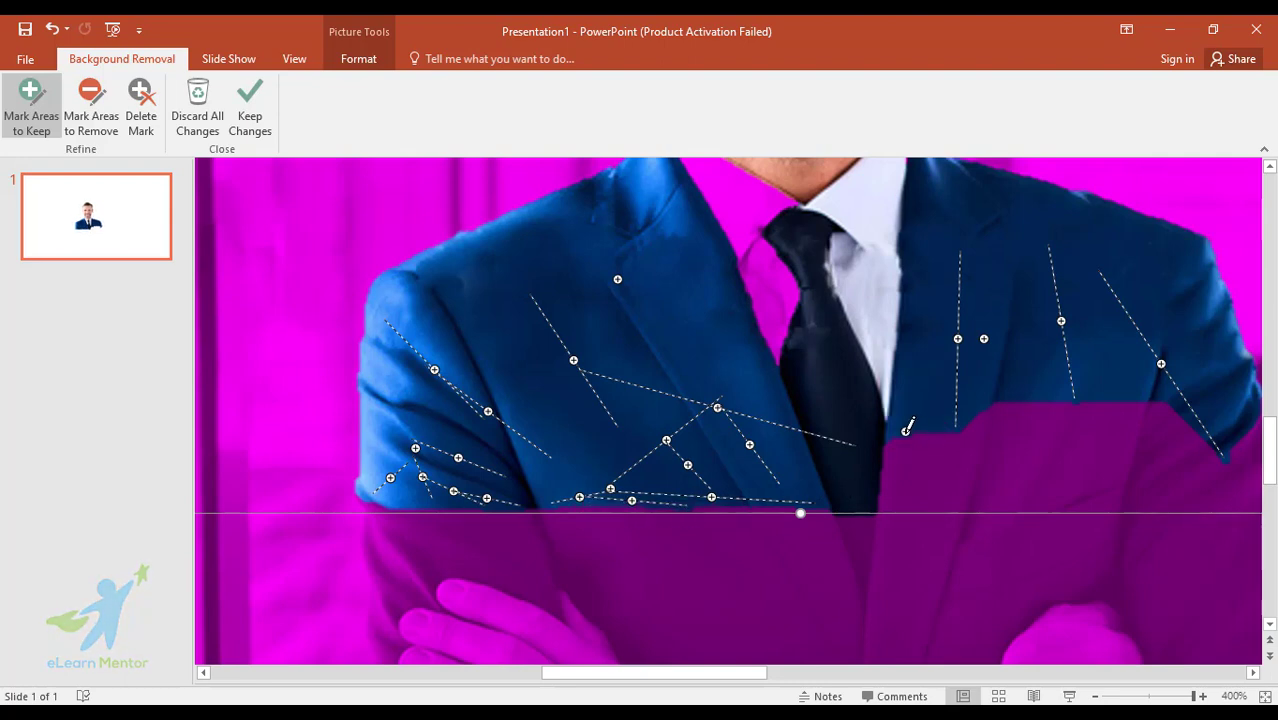
left_click_drag(965, 480, 1141, 473)
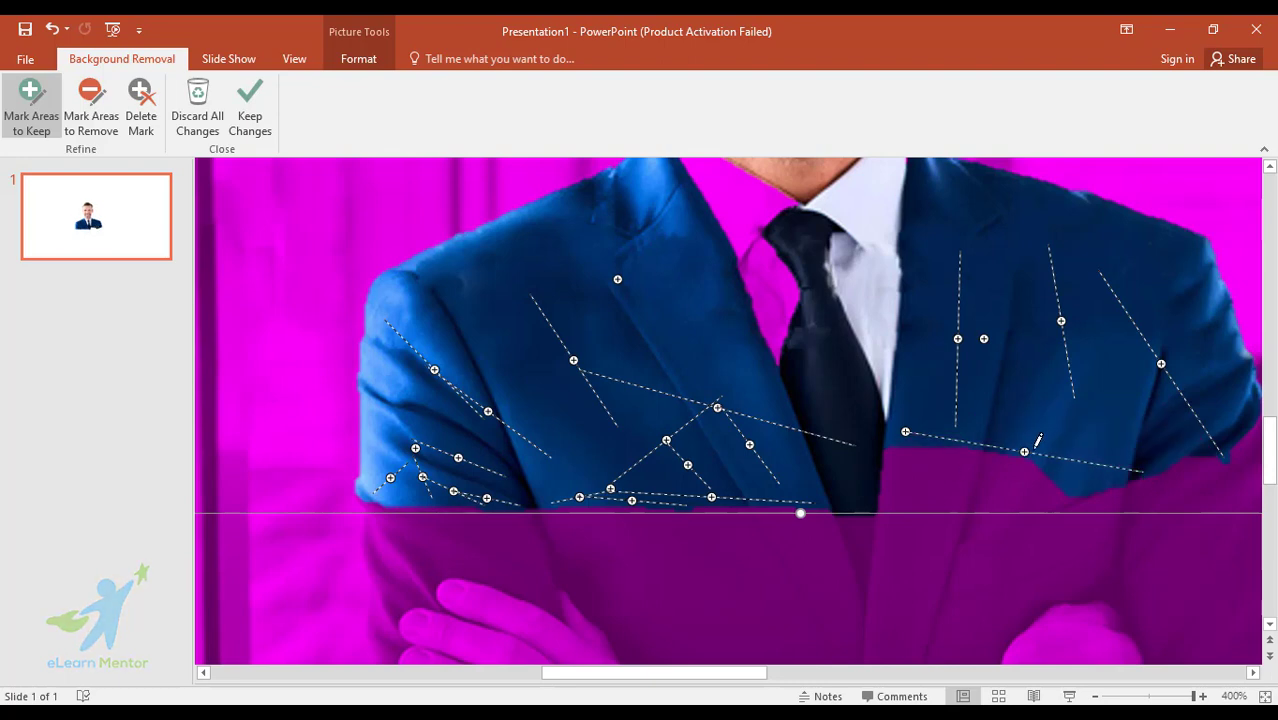
left_click_drag(907, 497, 906, 498)
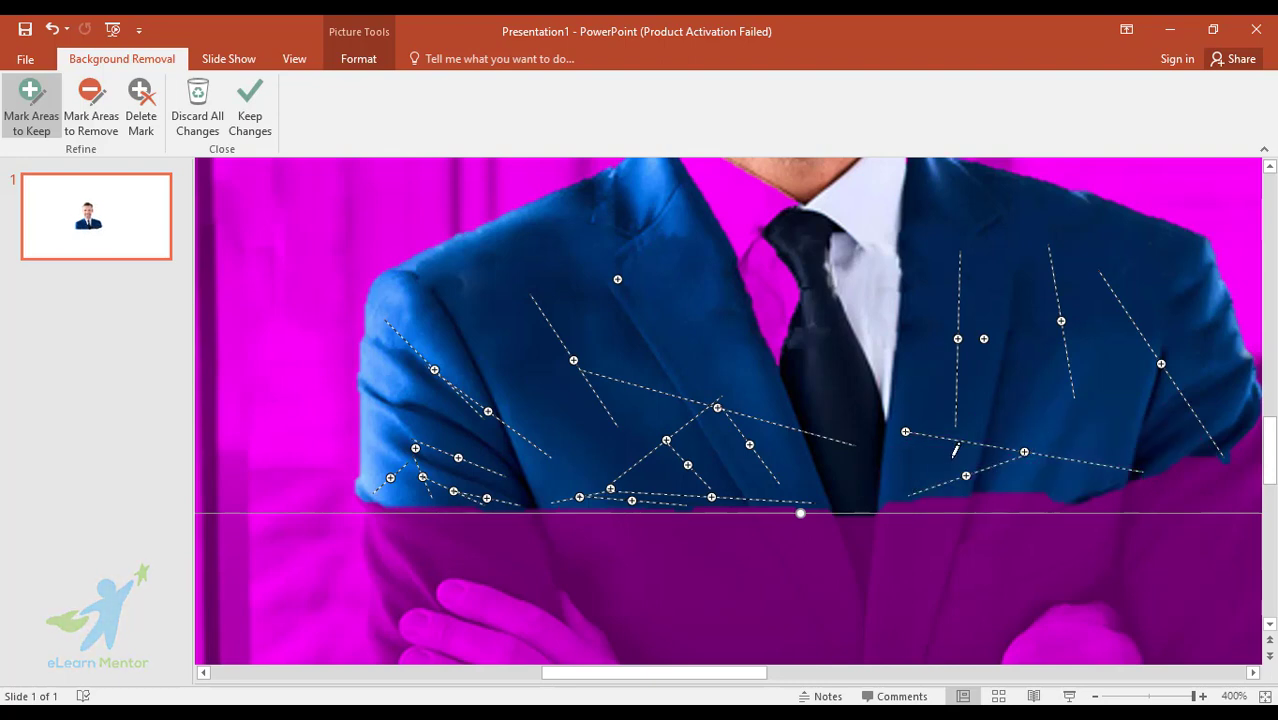
scroll(953, 450, "up", 3)
Draw a keep line across the collar beside the tie.
left_click_drag(737, 350, 778, 446)
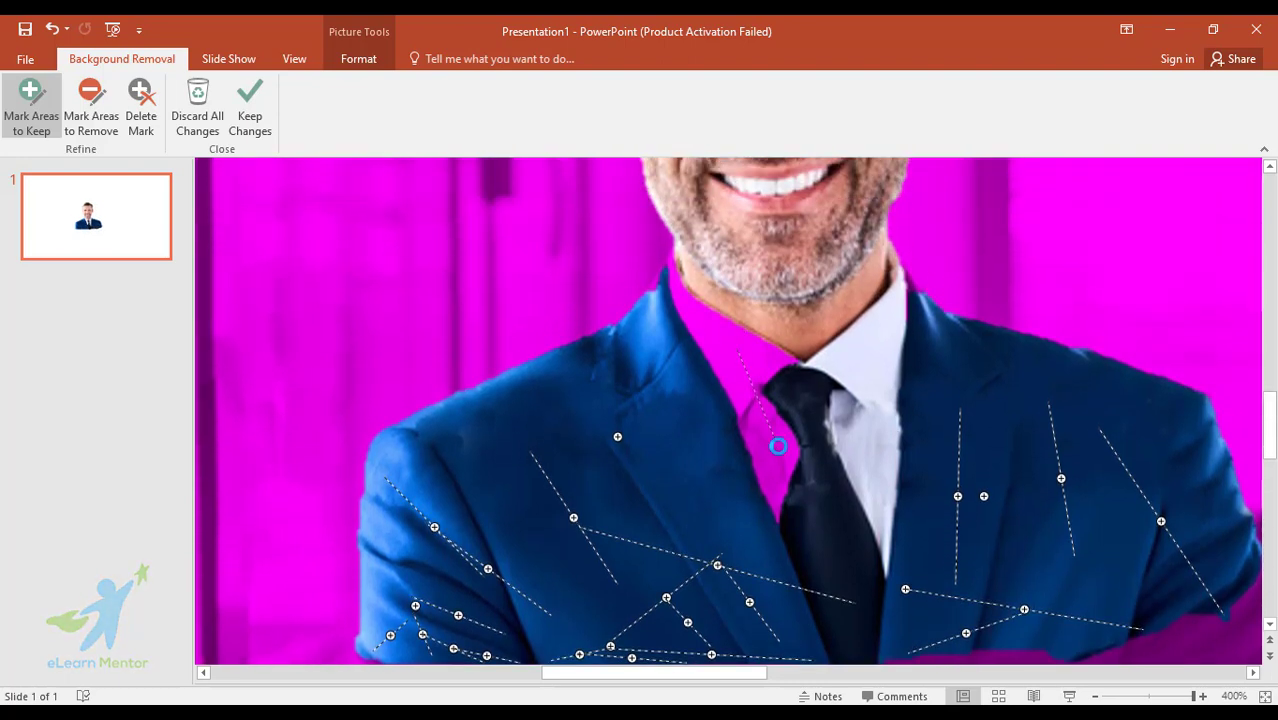
scroll(791, 450, "up", 1)
scroll(791, 450, "up", 1)
scroll(790, 445, "up", 1)
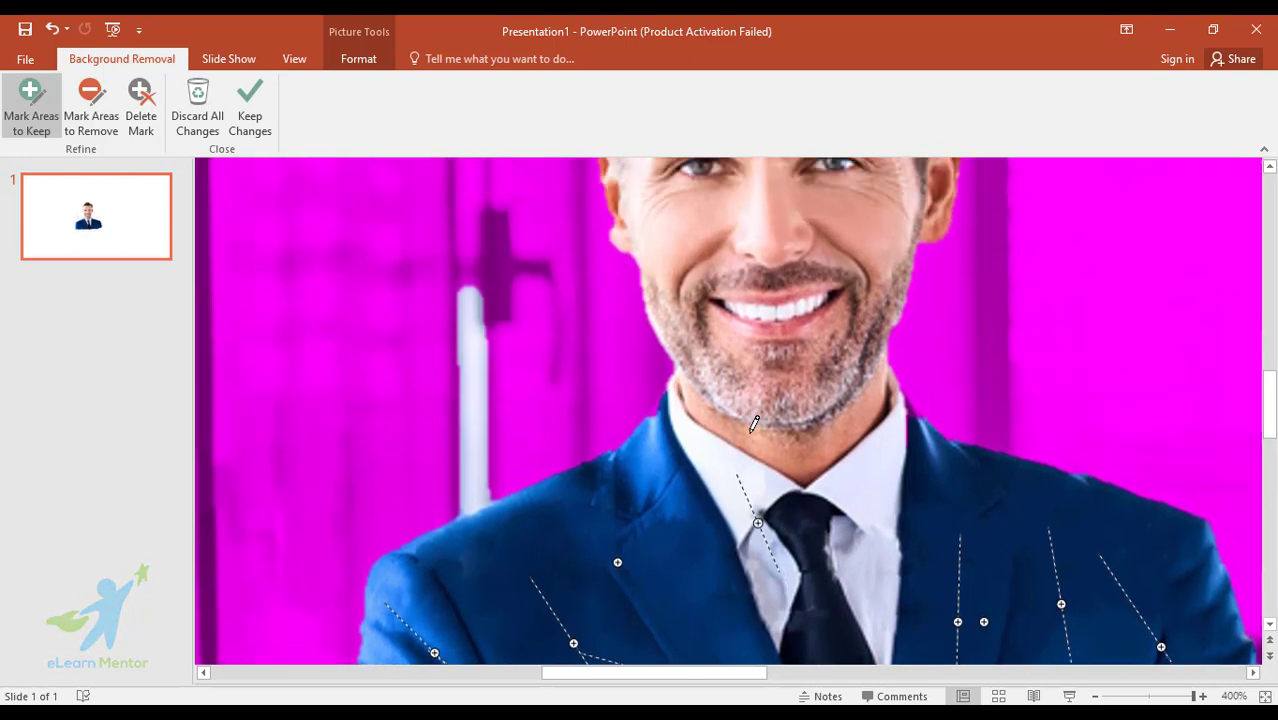
scroll(788, 440, "up", 1)
scroll(786, 433, "up", 2)
scroll(786, 433, "up", 2)
scroll(786, 433, "up", 1)
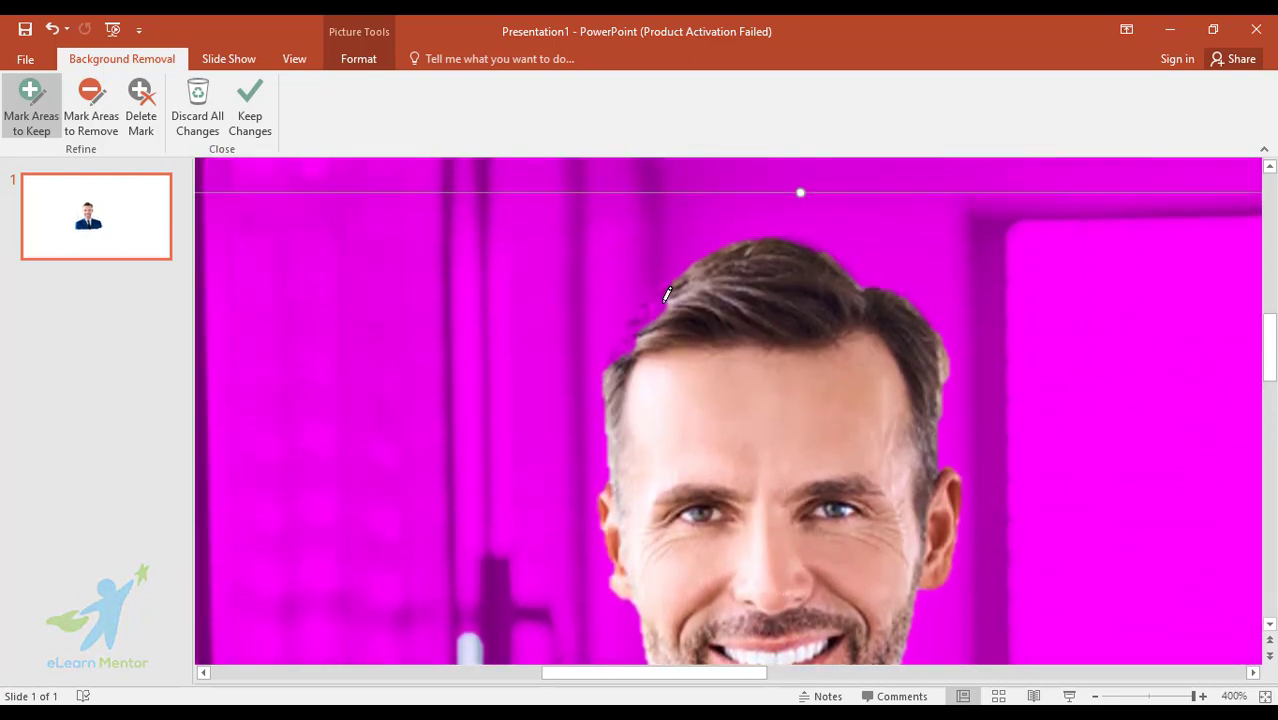
Add a keep mark along the left side of the hair.
mouse_move(656, 296)
left_mouse_down()
mouse_move(626, 349)
mouse_move(622, 395)
left_mouse_up()
scroll(805, 386, "up", 1)
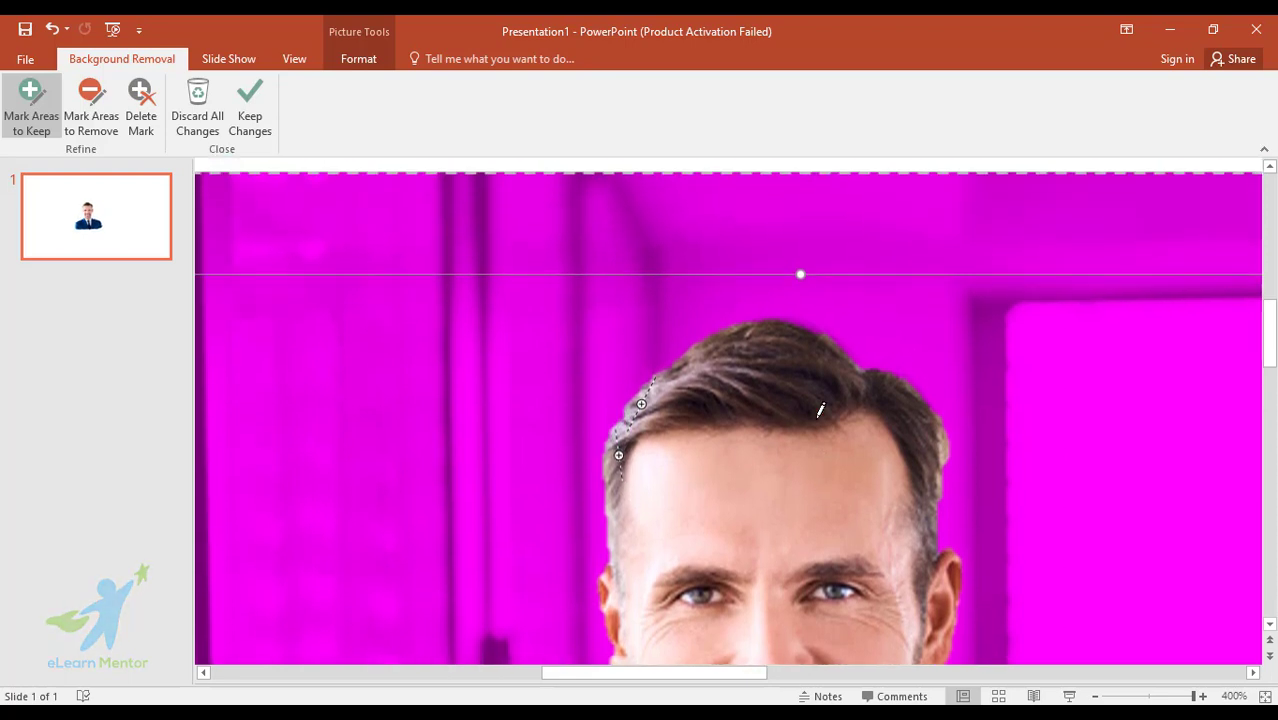
scroll(820, 410, "down", 3)
scroll(820, 410, "down", 1)
scroll(860, 380, "up", 1)
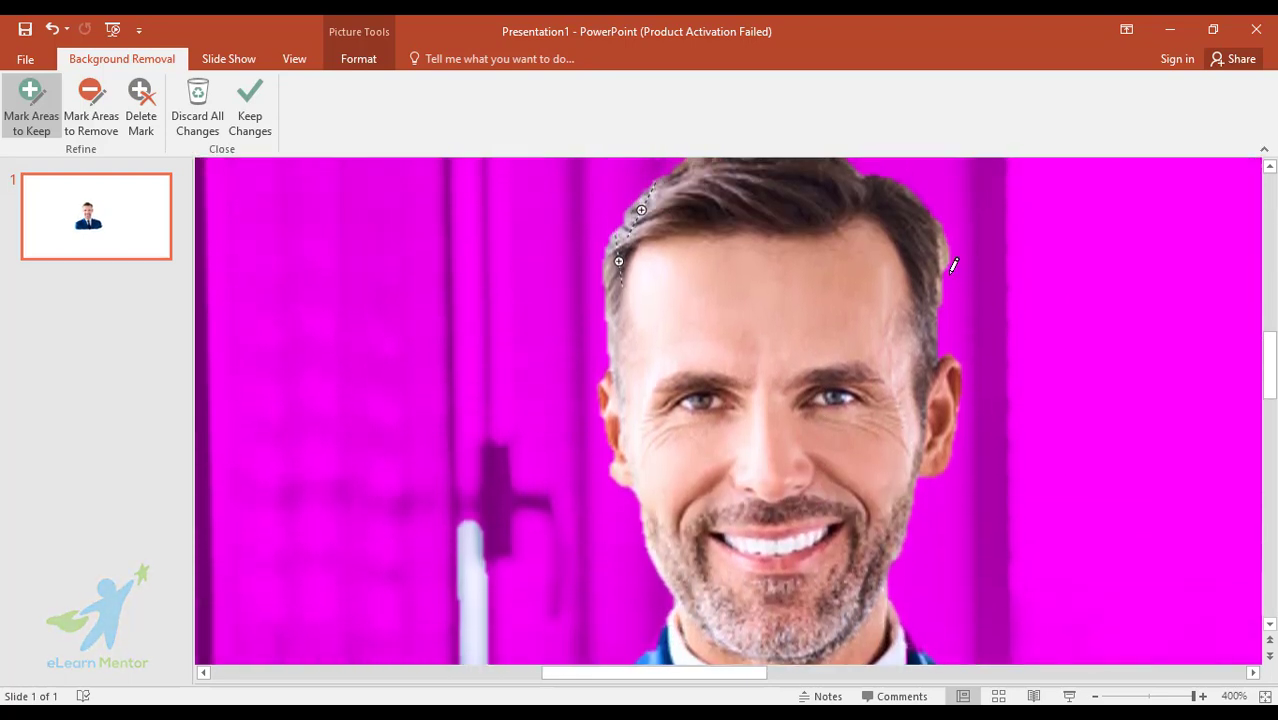
Mark the right hair edge to keep with two connected strokes.
left_click_drag(940, 280, 942, 357)
left_click_drag(942, 248, 942, 306)
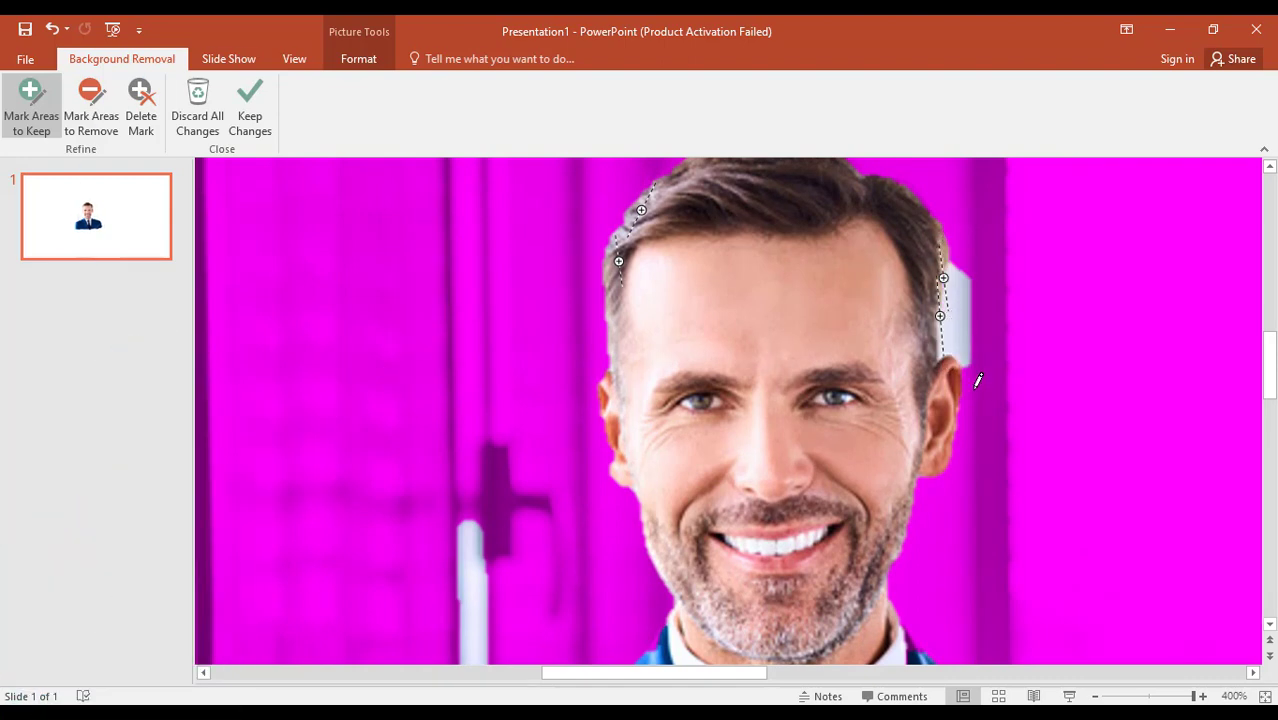
scroll(979, 375, "down", 2)
scroll(979, 380, "up", 1)
scroll(979, 382, "down", 1)
scroll(979, 382, "down", 1)
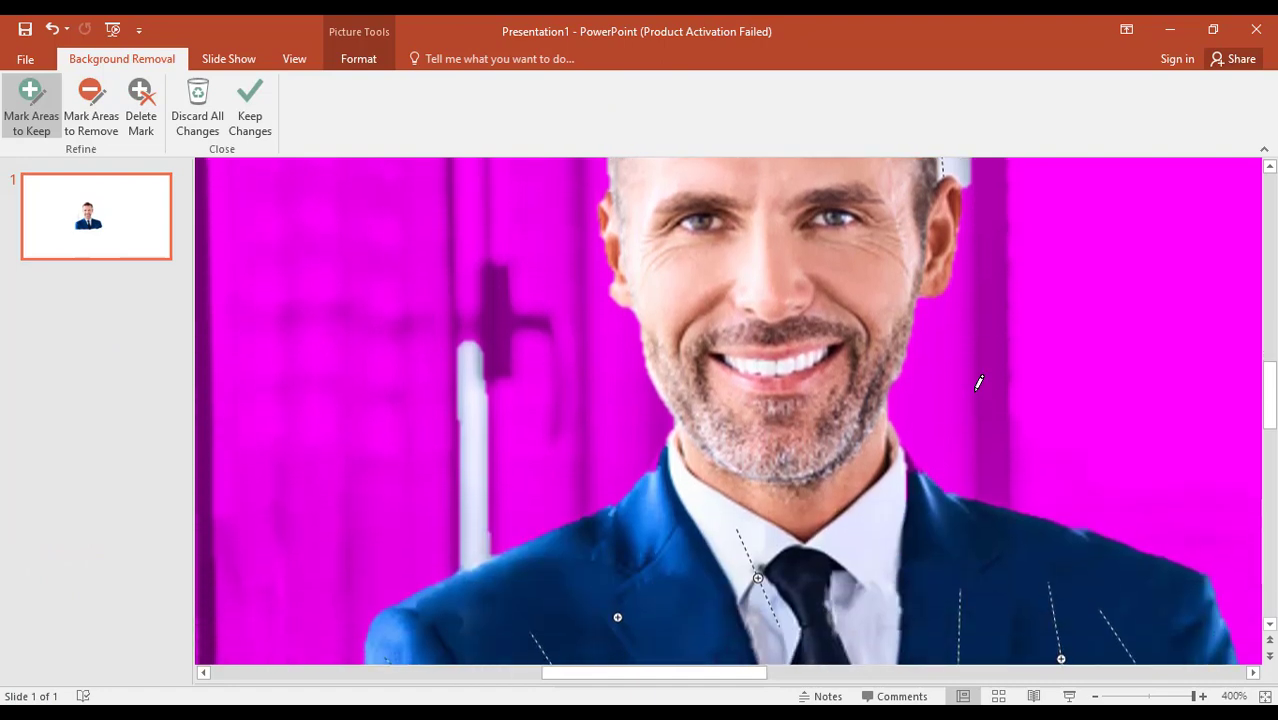
scroll(979, 382, "up", 1)
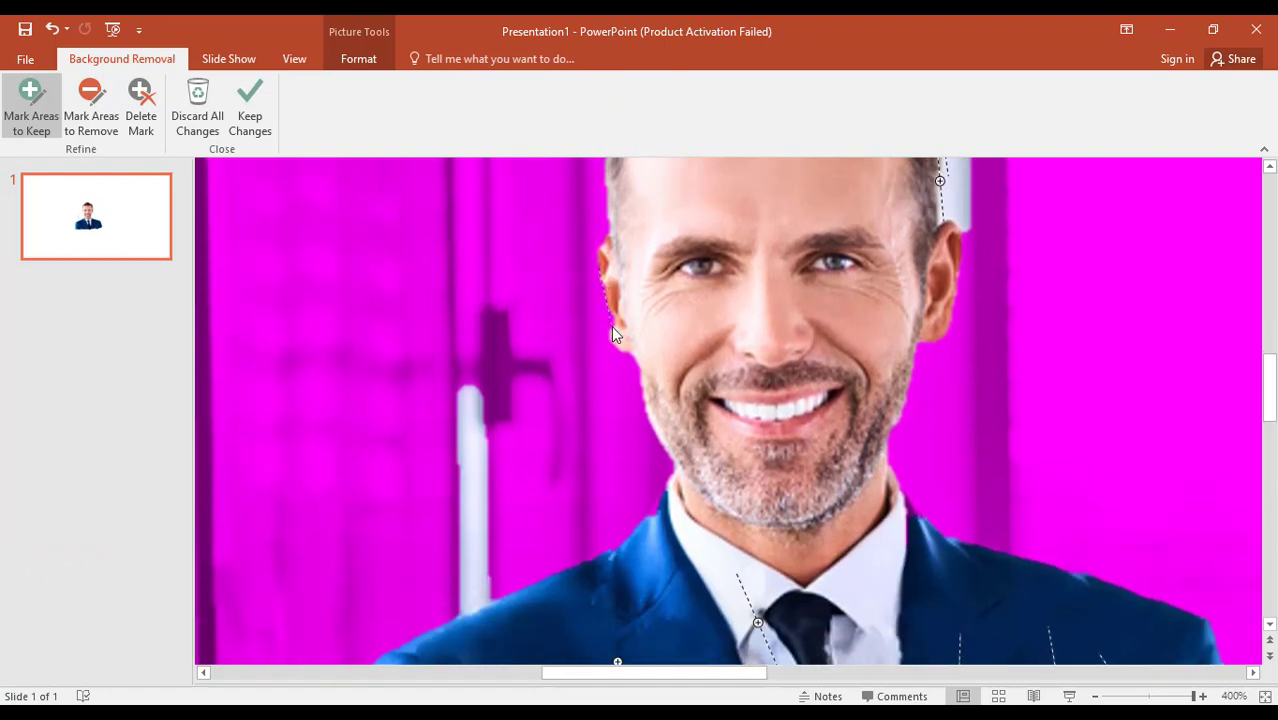
Draw keep marks along the left cheek edge.
left_click_drag(611, 325, 598, 265)
scroll(628, 343, "up", 1)
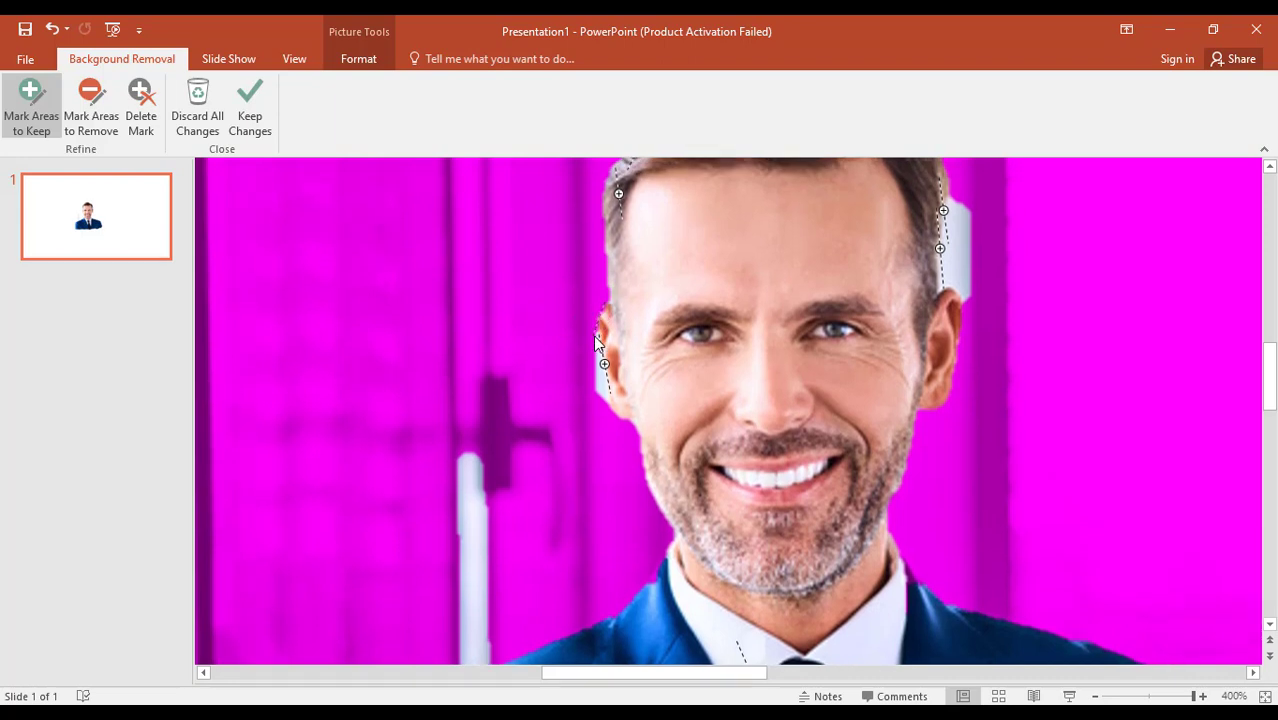
left_click_drag(594, 332, 601, 310)
scroll(672, 443, "down", 1)
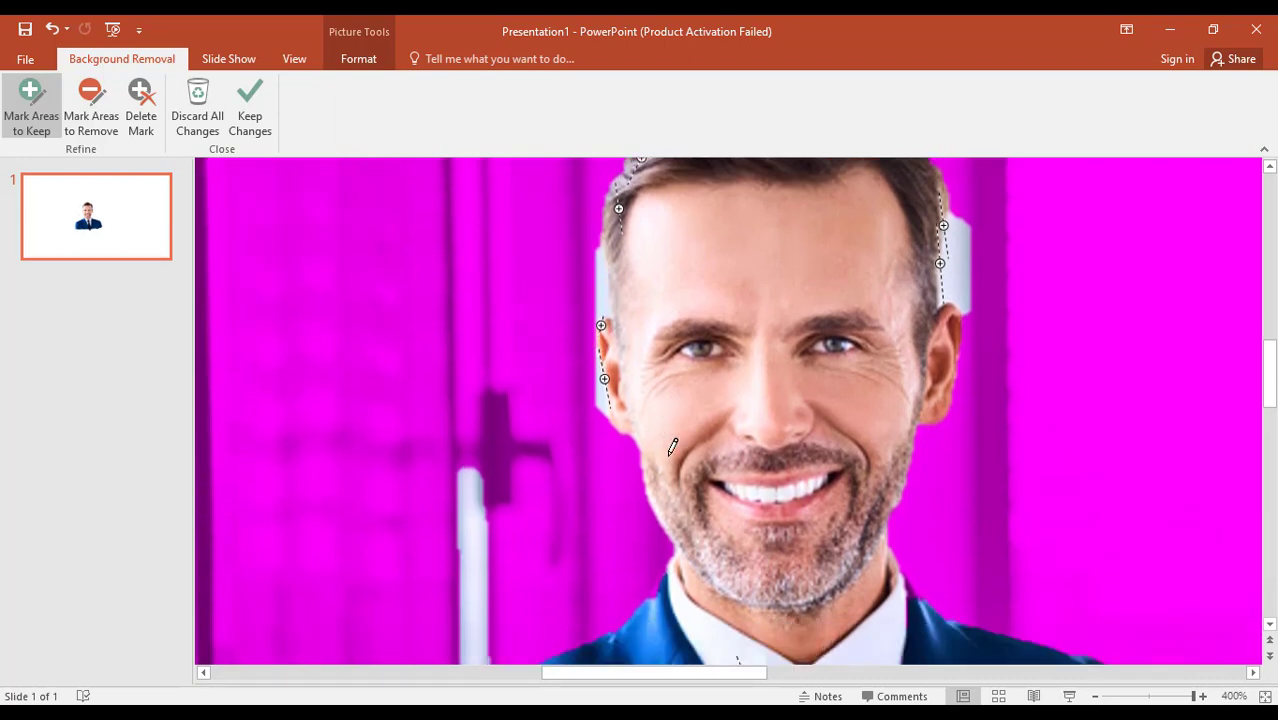
scroll(672, 445, "down", 2)
scroll(672, 447, "down", 1)
Add keep marks on the jacket's right chest beside the tie.
scroll(672, 447, "down", 1)
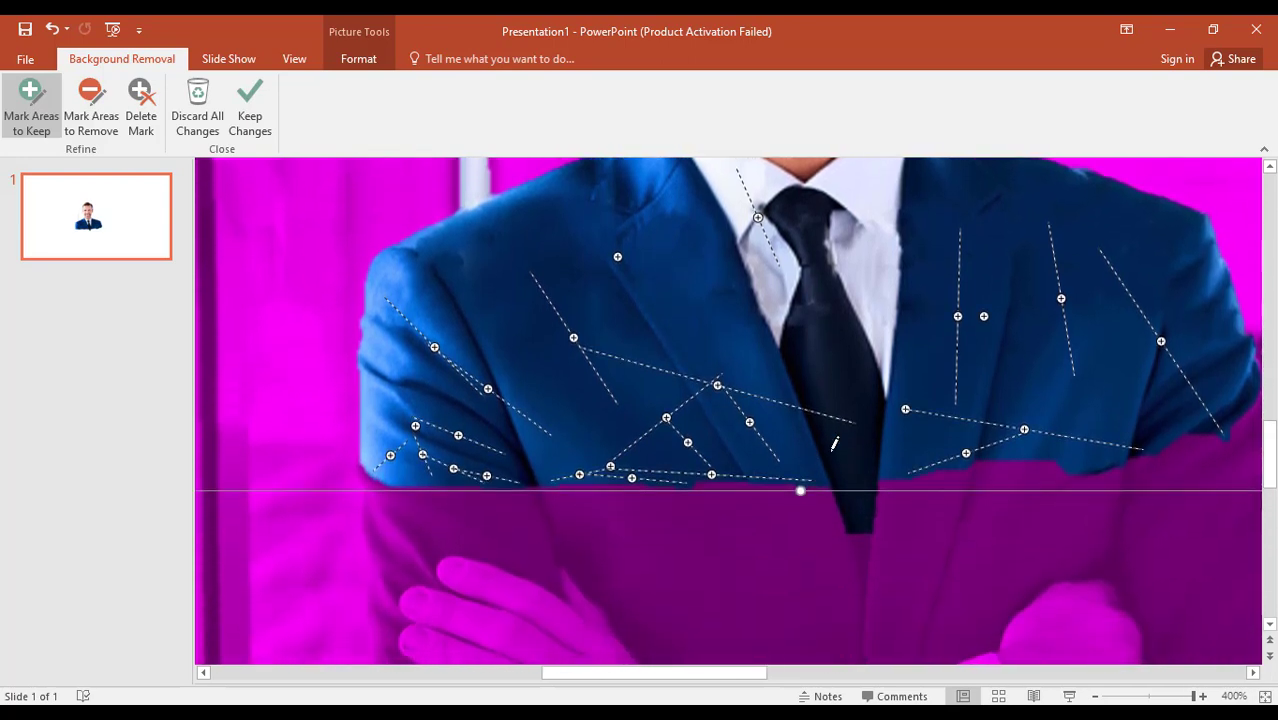
scroll(792, 484, "down", 1)
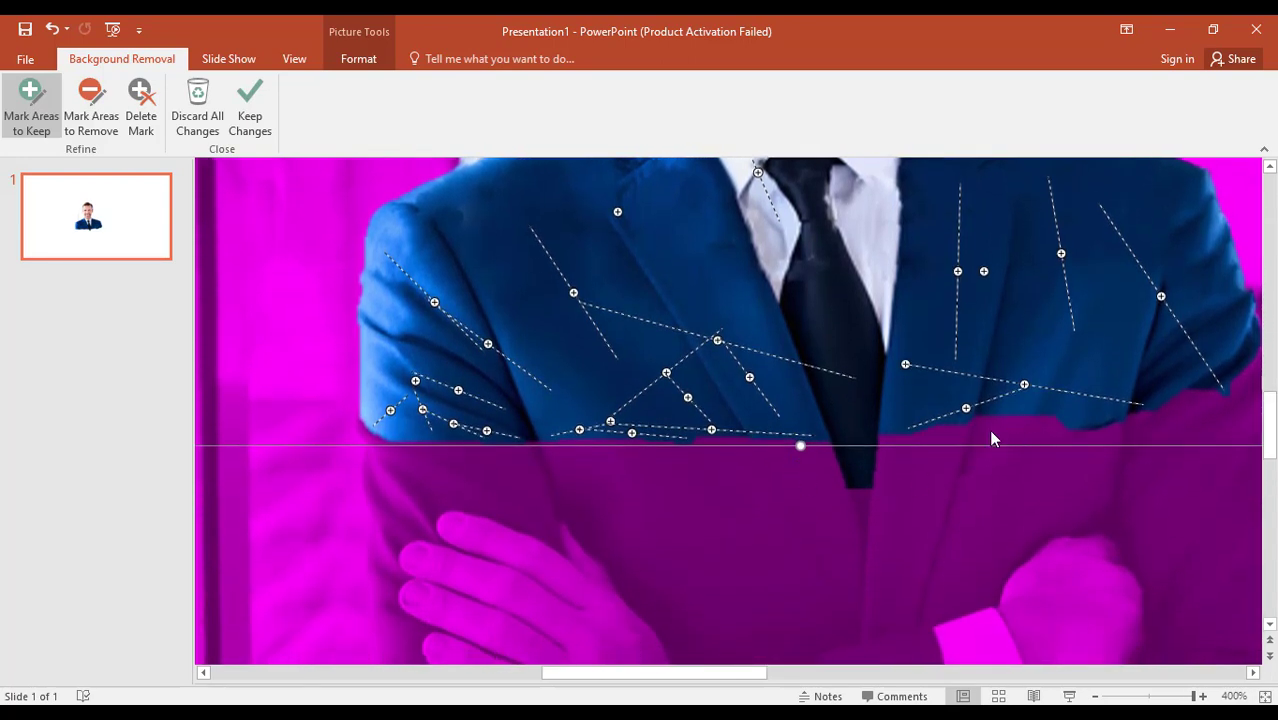
mouse_move(1020, 430)
left_mouse_down()
mouse_move(927, 431)
mouse_move(1044, 417)
mouse_move(970, 405)
left_mouse_up()
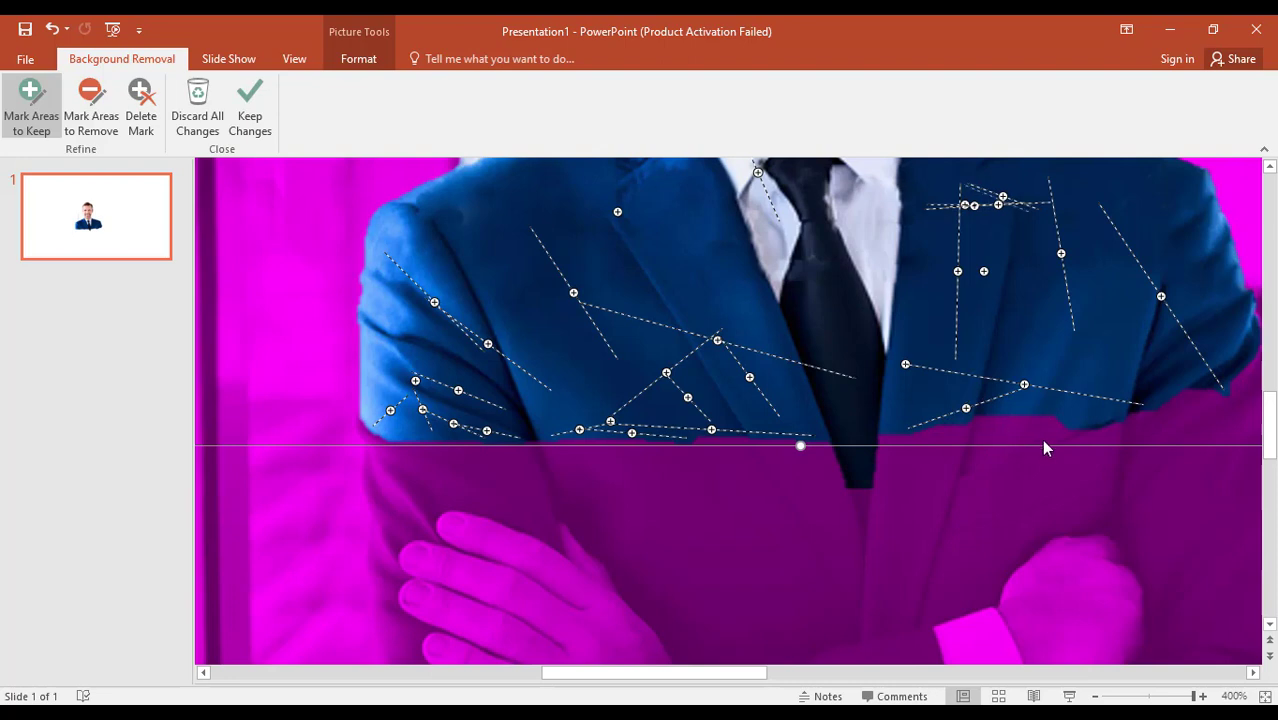
left_click_drag(1043, 448, 1018, 440)
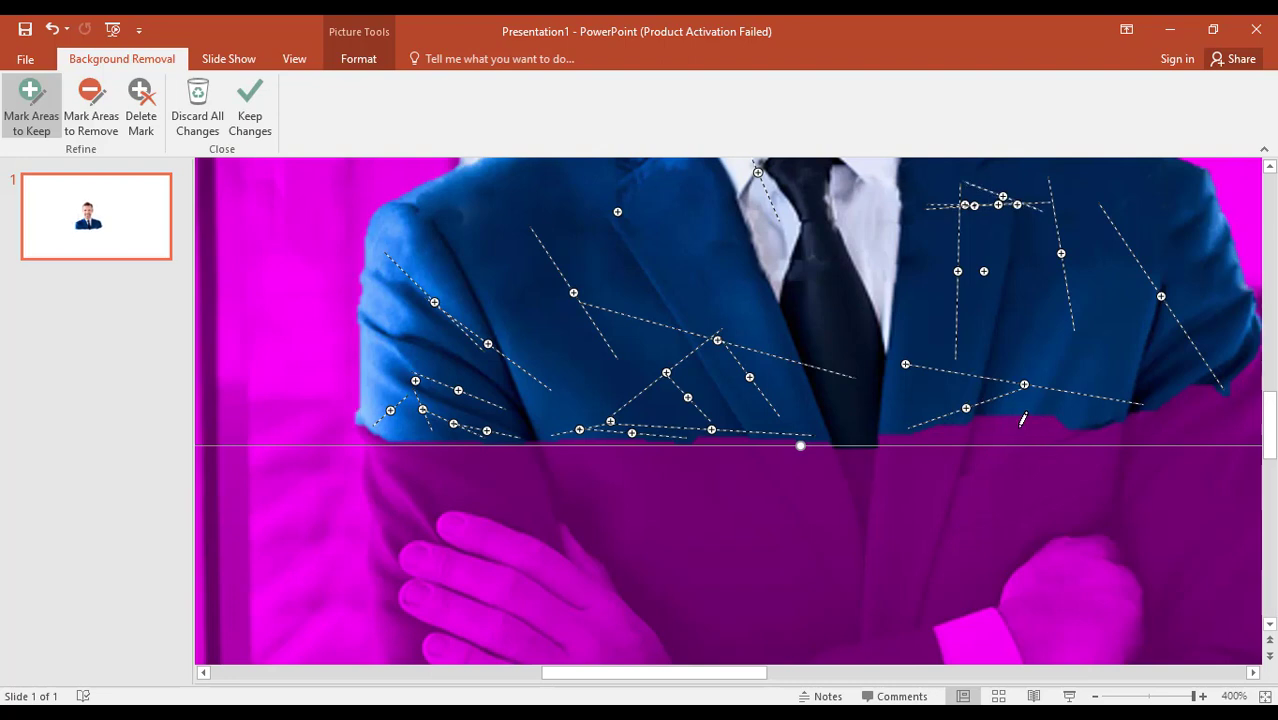
left_click_drag(1024, 408, 1022, 432)
scroll(1027, 424, "up", 5)
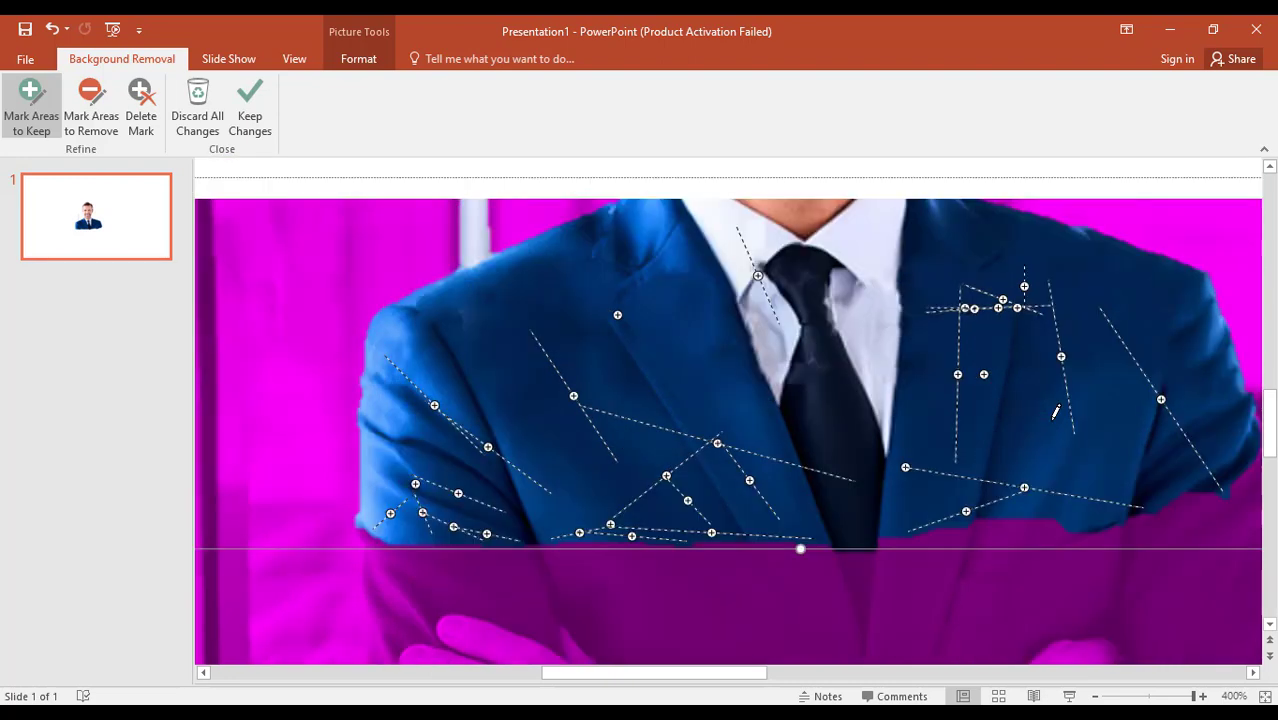
scroll(1098, 474, "down", 2)
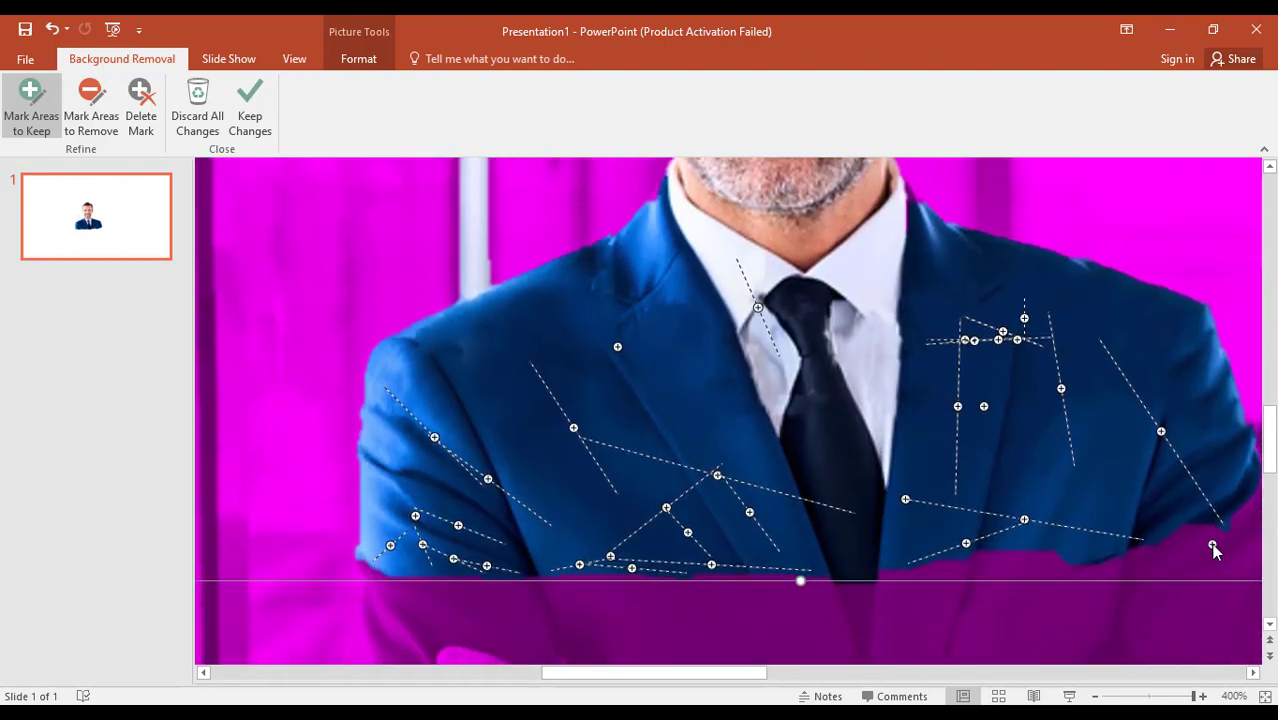
Keep the jacket's bottom-right corner and lower hem right of the tie.
left_click(1211, 541)
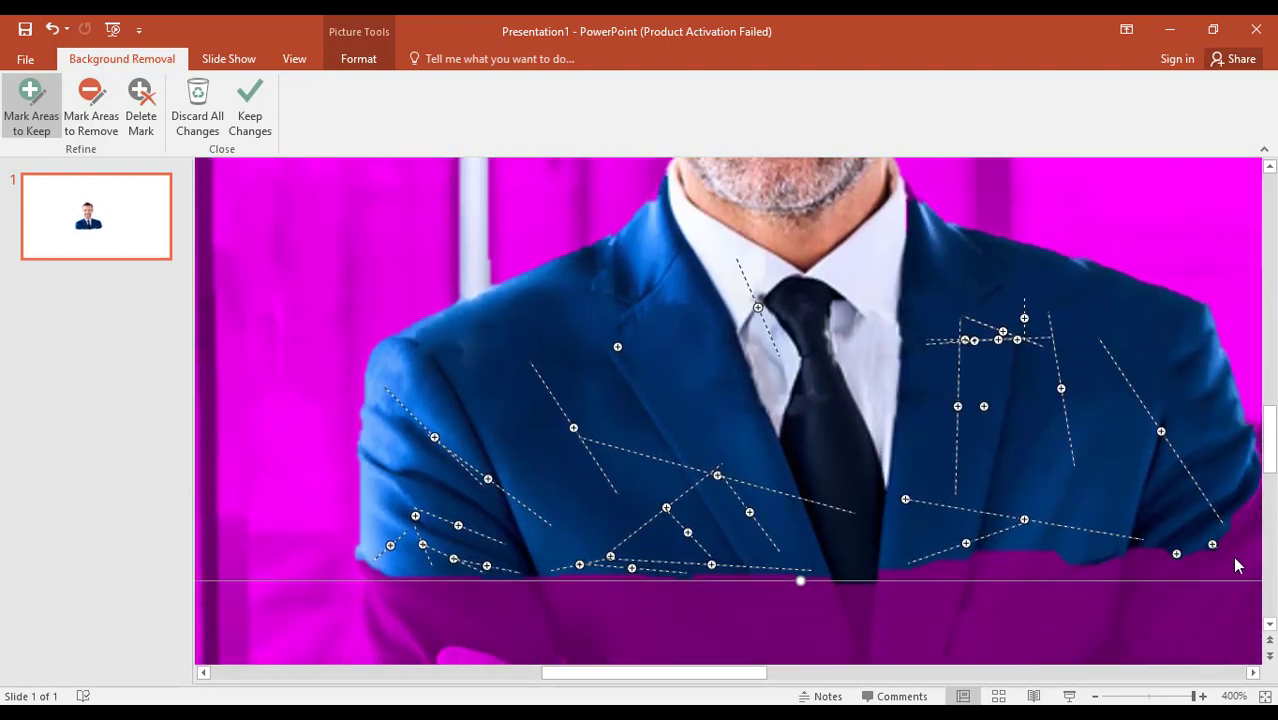
left_click_drag(1236, 566, 1260, 570)
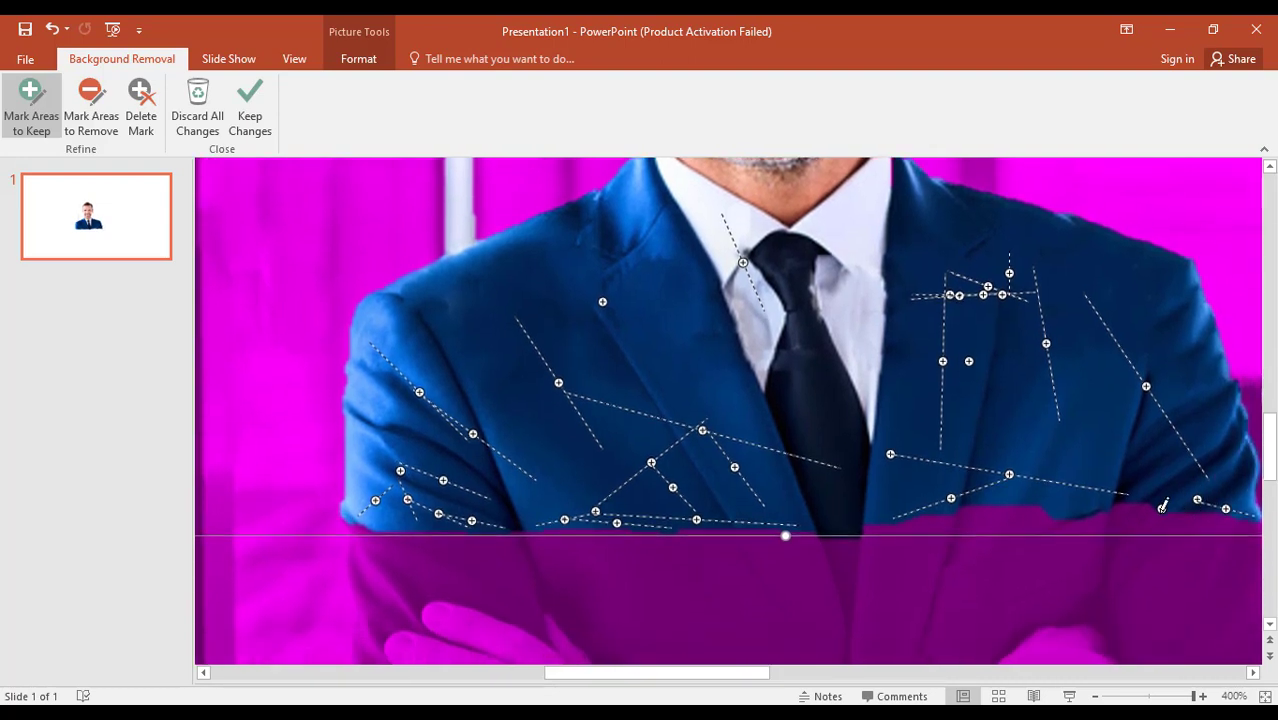
left_click_drag(1072, 524, 1115, 518)
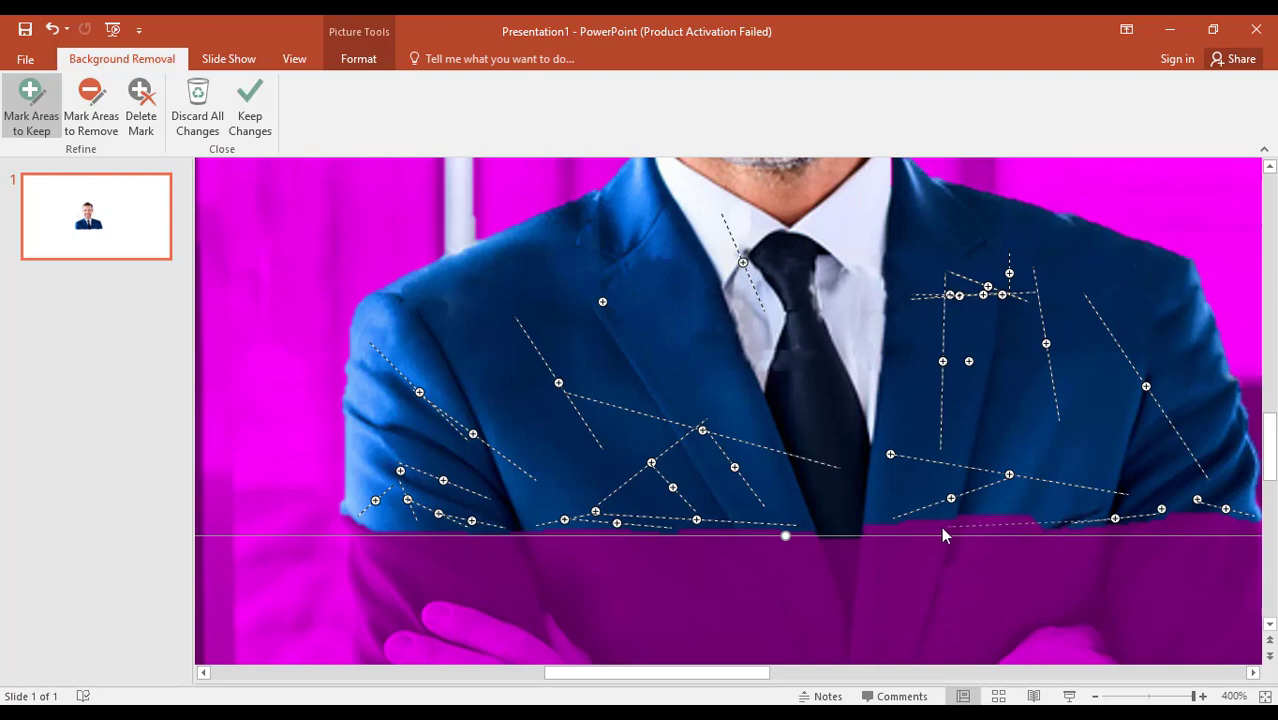
left_click_drag(866, 531, 1116, 517)
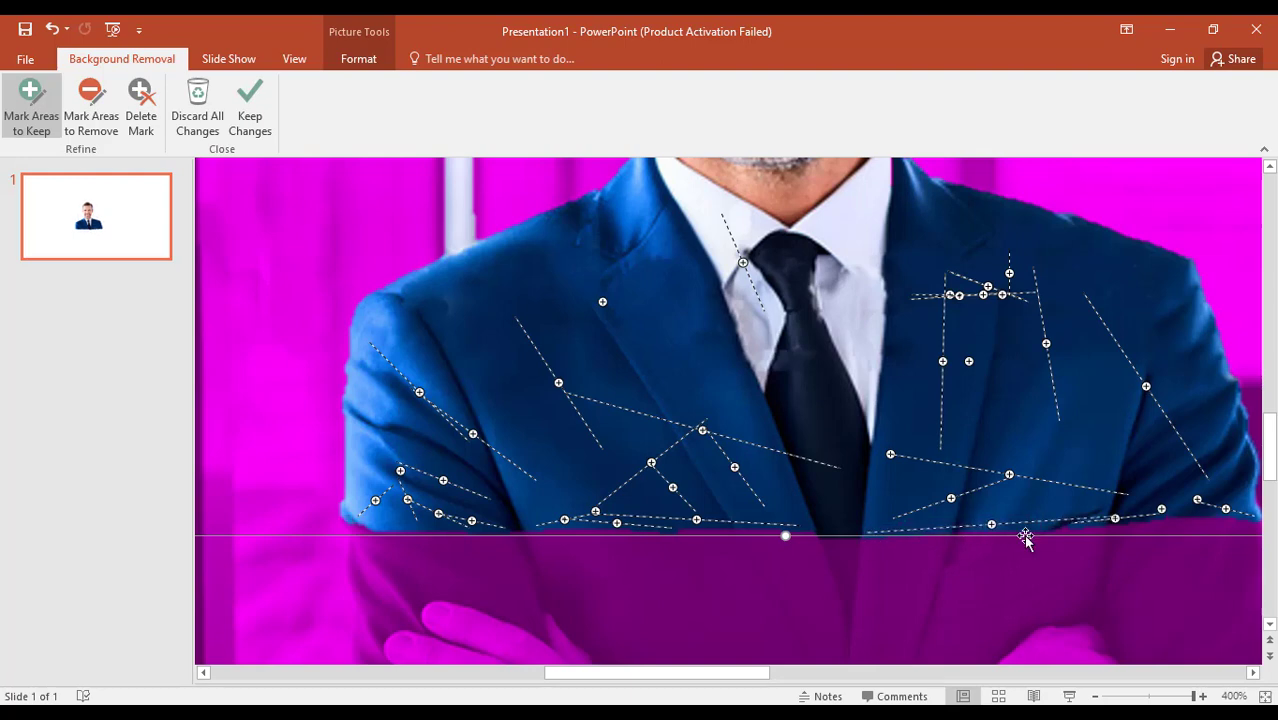
scroll(1040, 535, "down", 1)
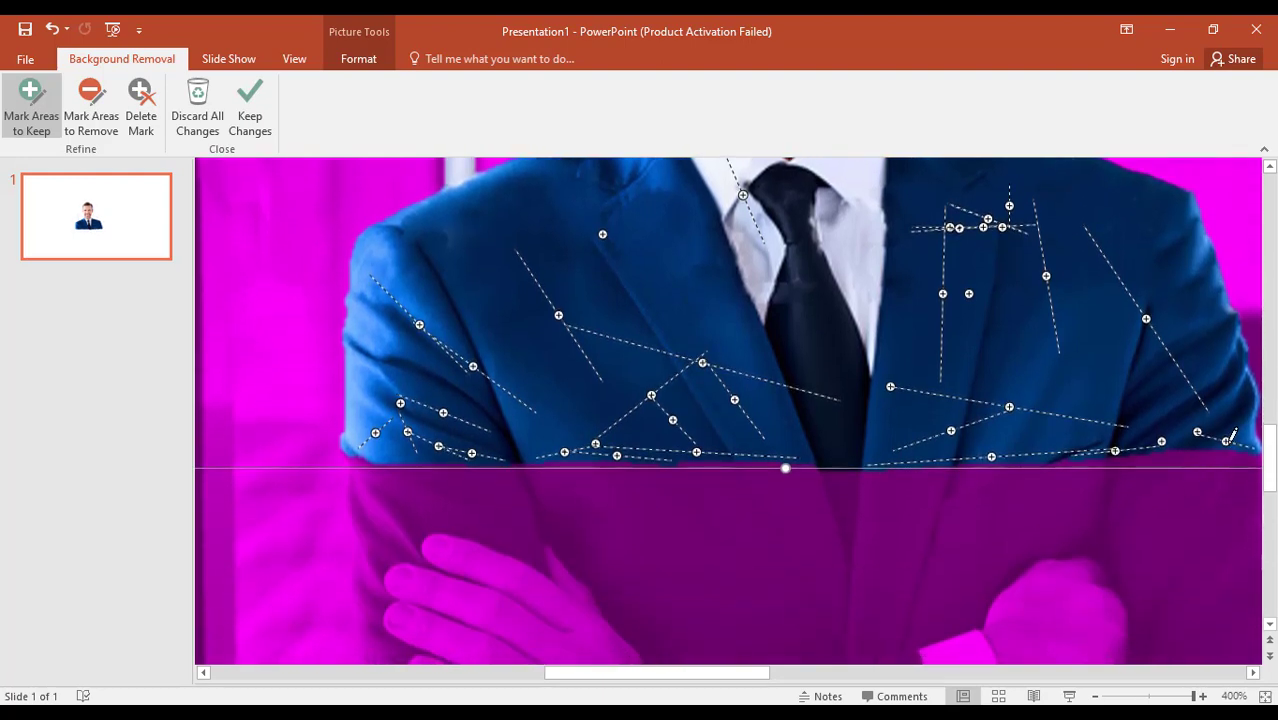
left_click_drag(1158, 462, 1222, 442)
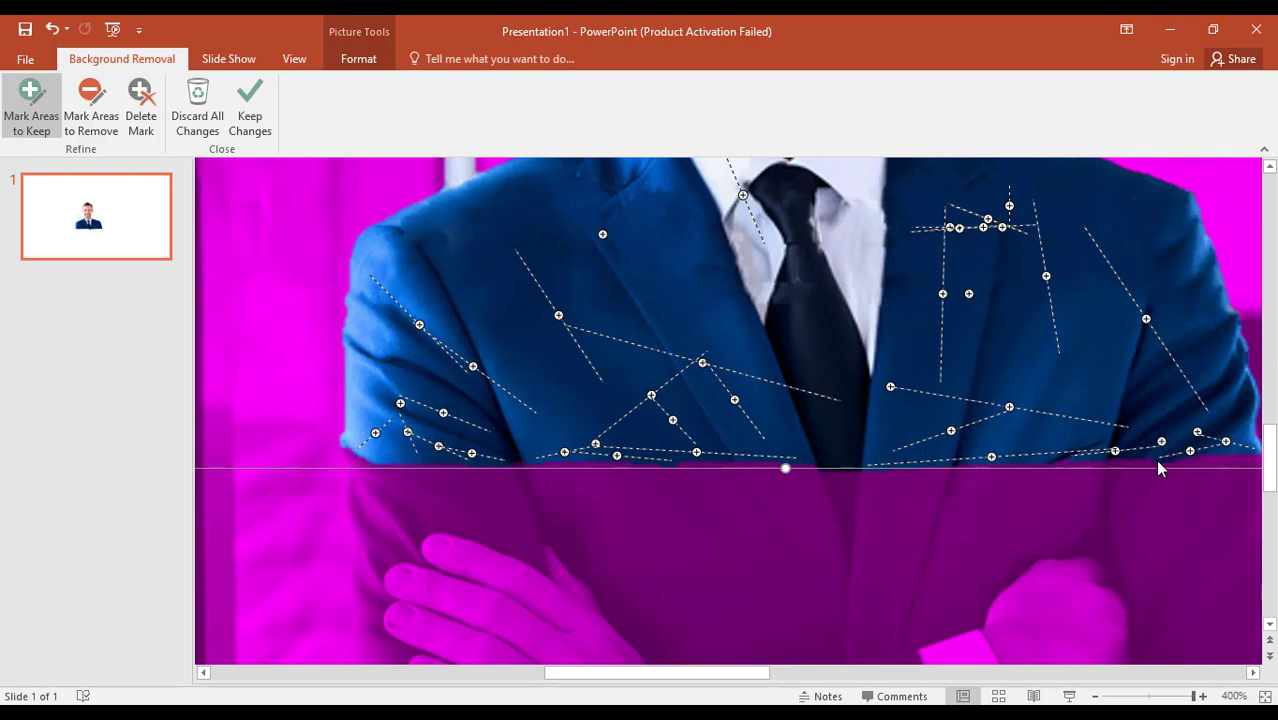
scroll(1141, 455, "down", 1)
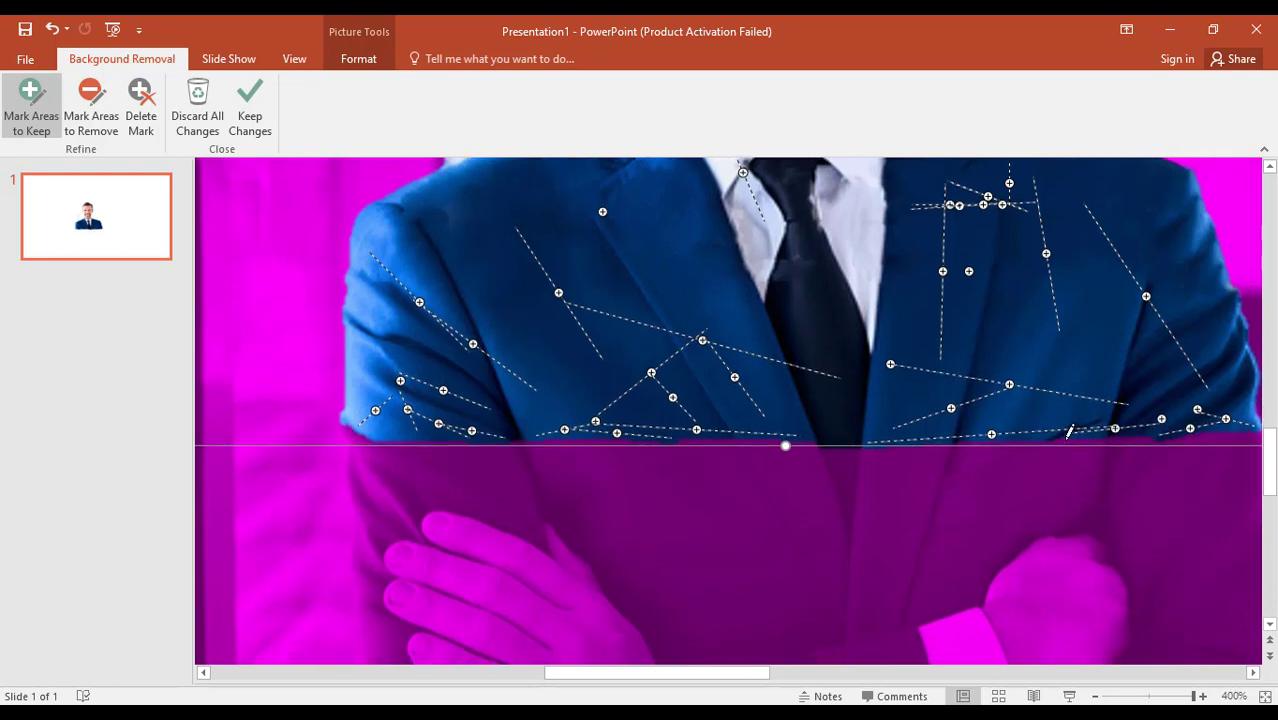
Mark small keep spots along the jacket's bottom edge and the left sleeve bottom.
left_click(1064, 438)
left_click(1128, 438)
left_click(1214, 436)
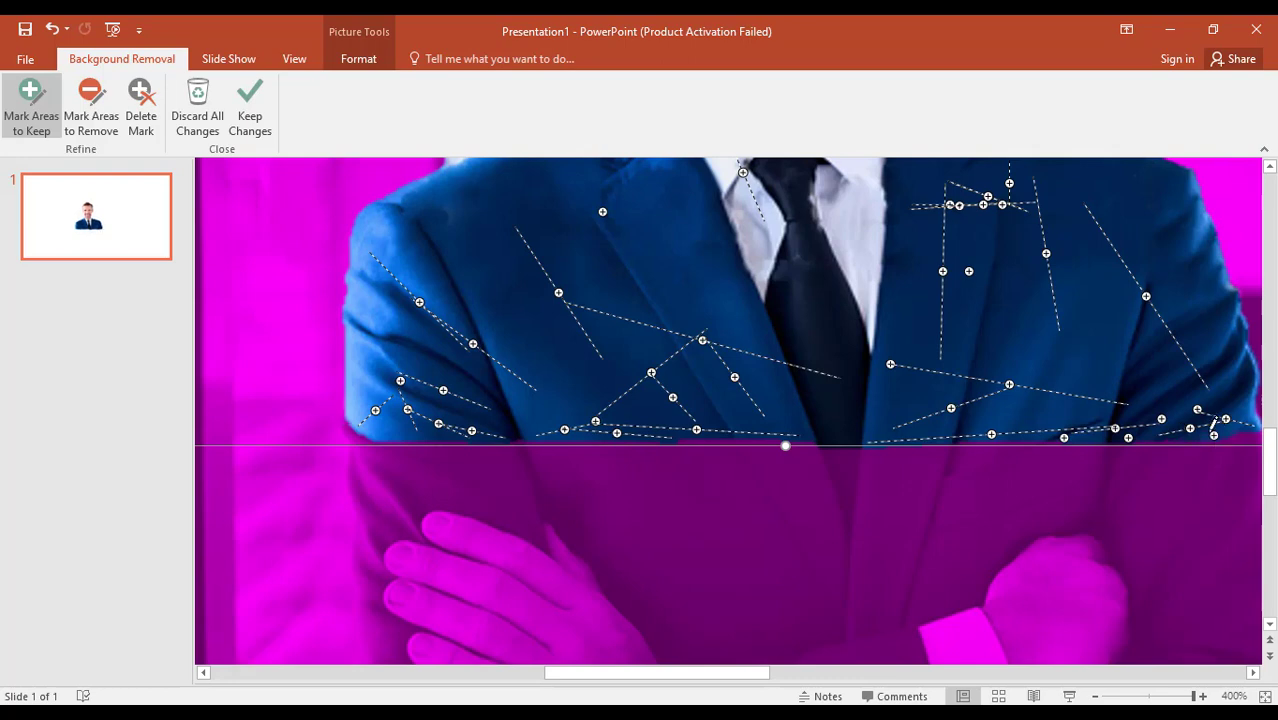
scroll(1214, 430, "down", 1)
scroll(1212, 420, "up", 3)
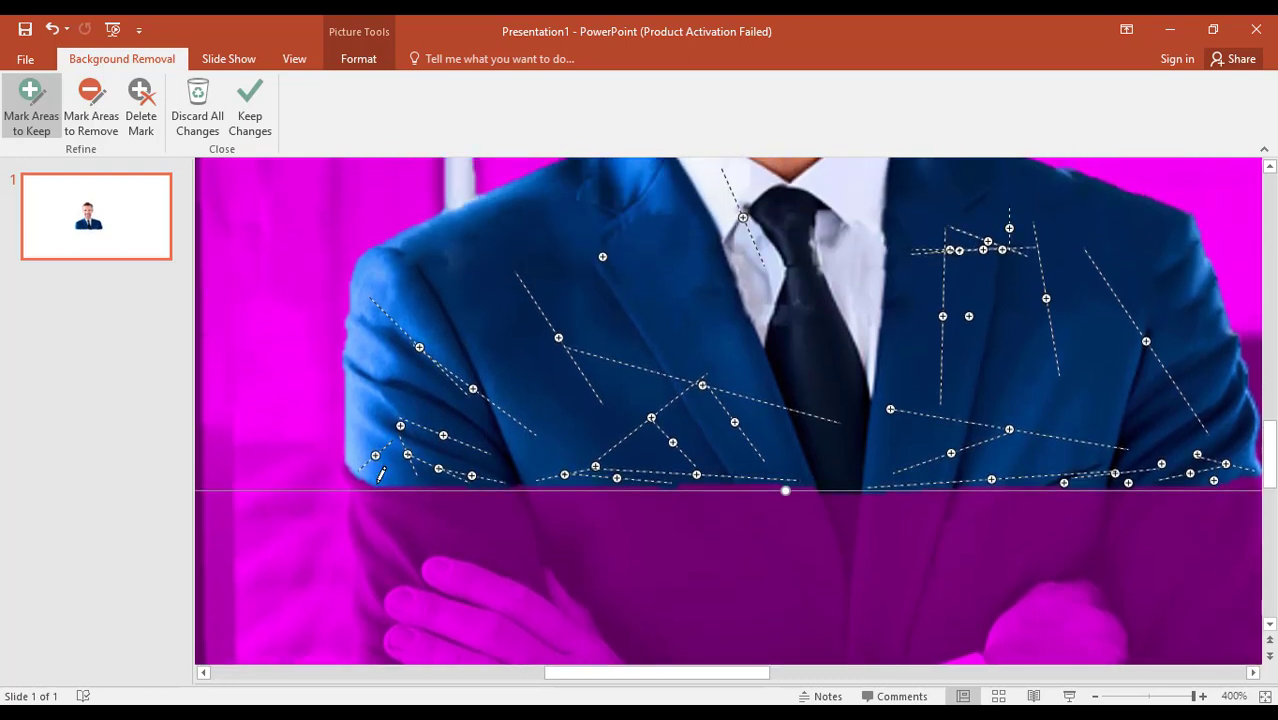
left_click(350, 484)
Add a keep mark along the right ear.
scroll(456, 487, "up", 3)
scroll(465, 480, "up", 3)
scroll(474, 474, "up", 3)
scroll(474, 474, "up", 3)
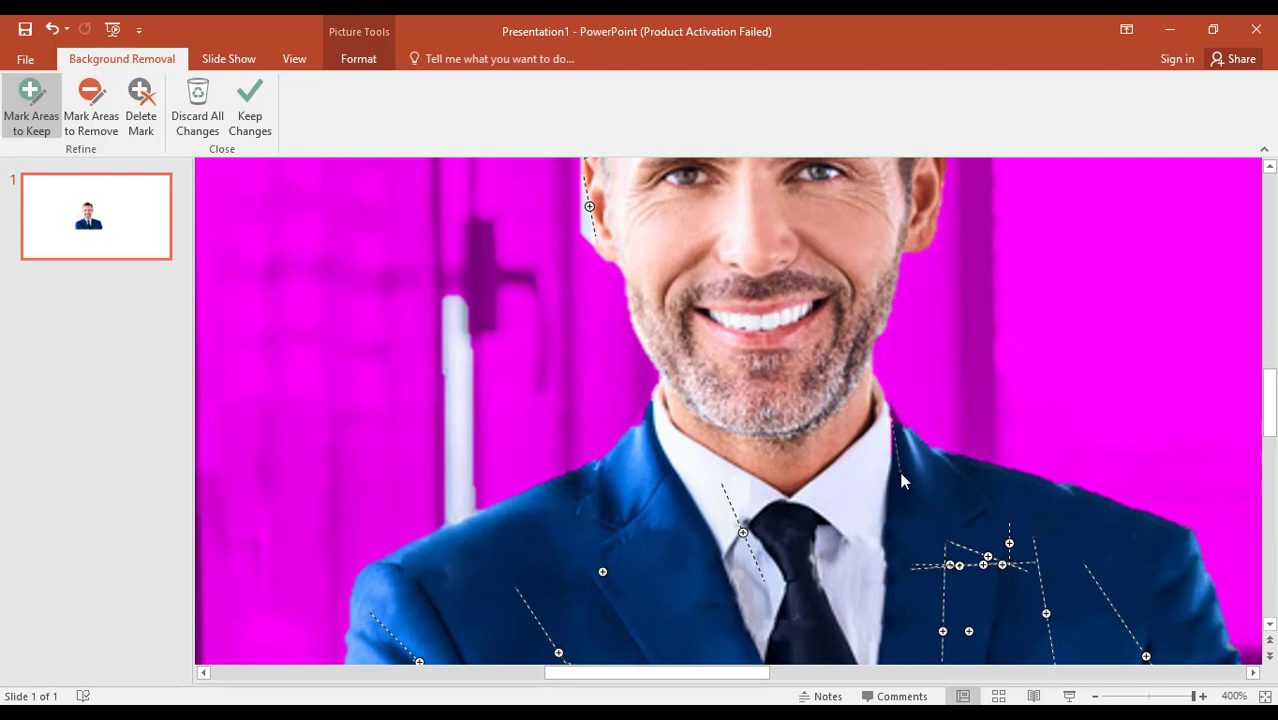
scroll(900, 470, "down", 1)
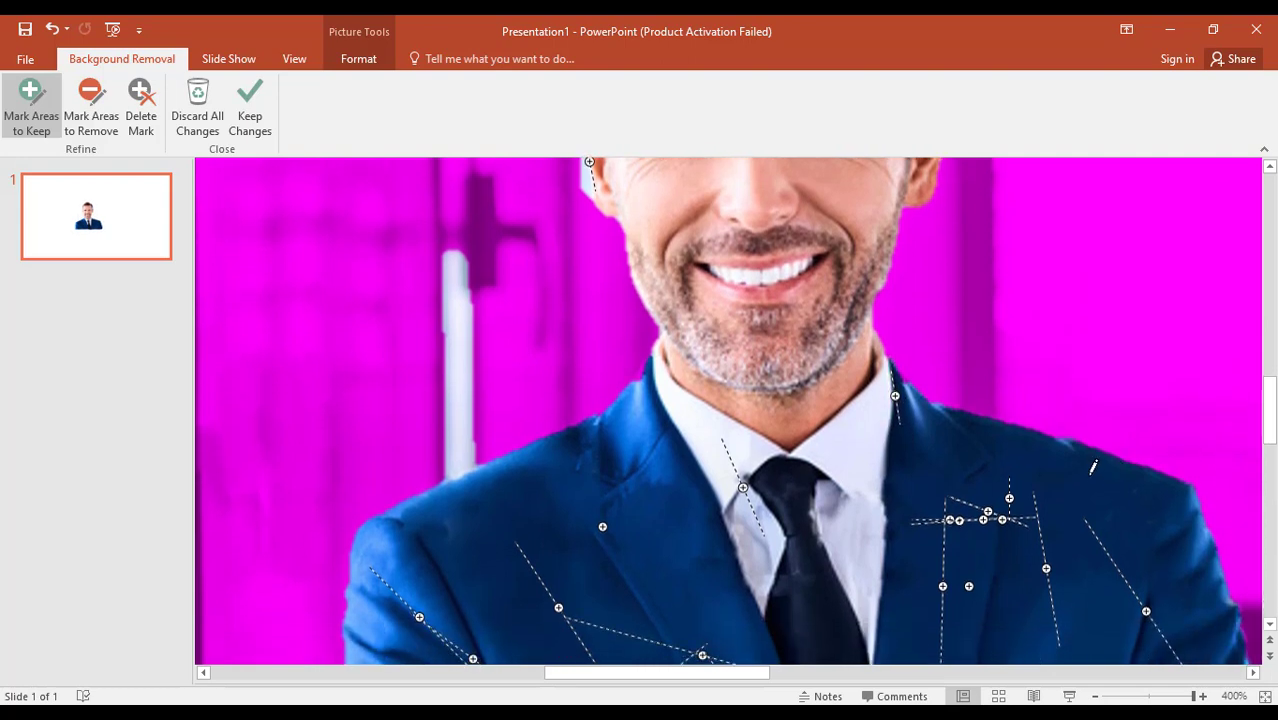
scroll(1092, 465, "up", 3)
scroll(776, 379, "up", 2)
scroll(755, 379, "up", 4)
scroll(755, 378, "up", 1)
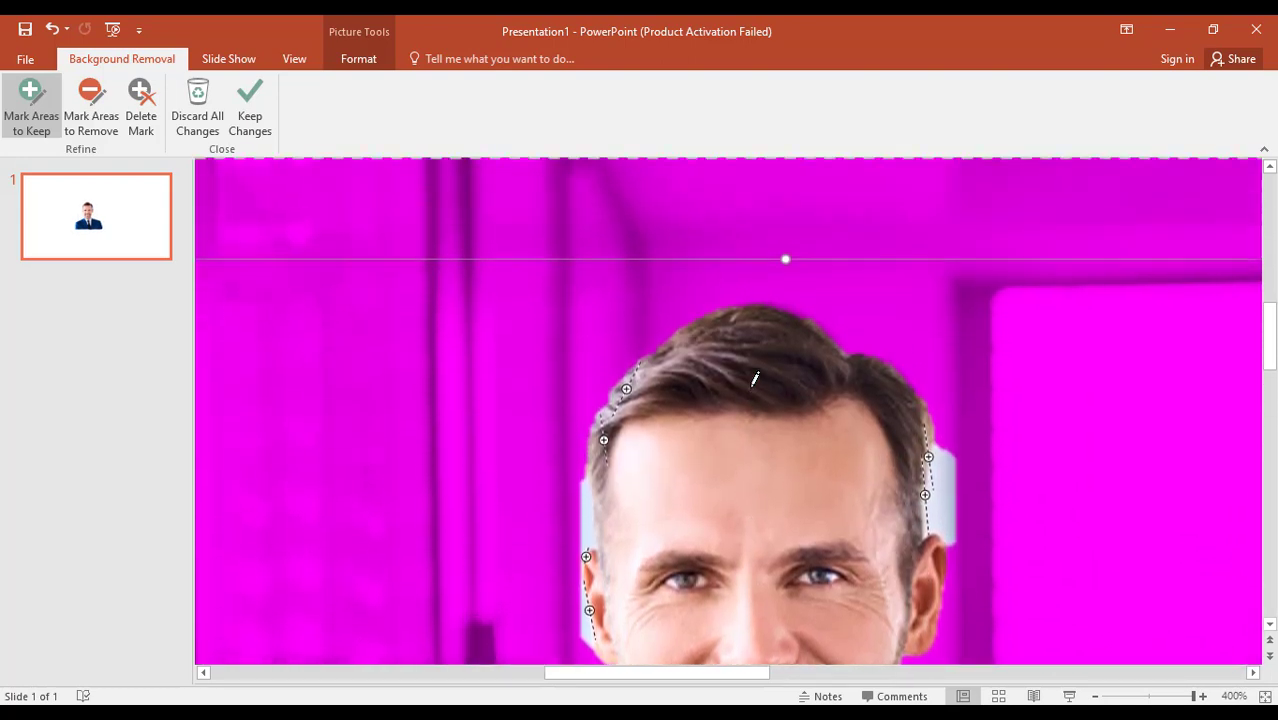
scroll(754, 374, "down", 5)
scroll(756, 374, "down", 2)
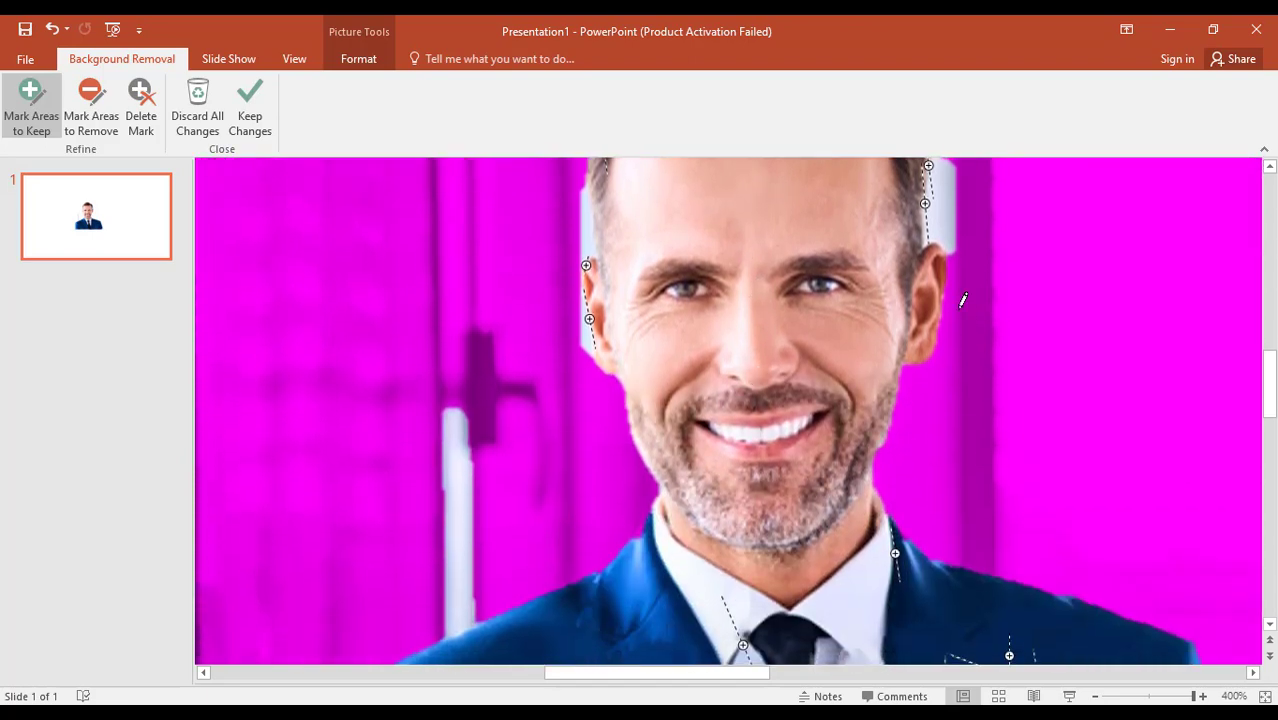
left_click_drag(940, 360, 938, 349)
Draw a keep line along the suit collar.
scroll(612, 350, "down", 1)
scroll(635, 290, "down", 4)
scroll(657, 236, "down", 2)
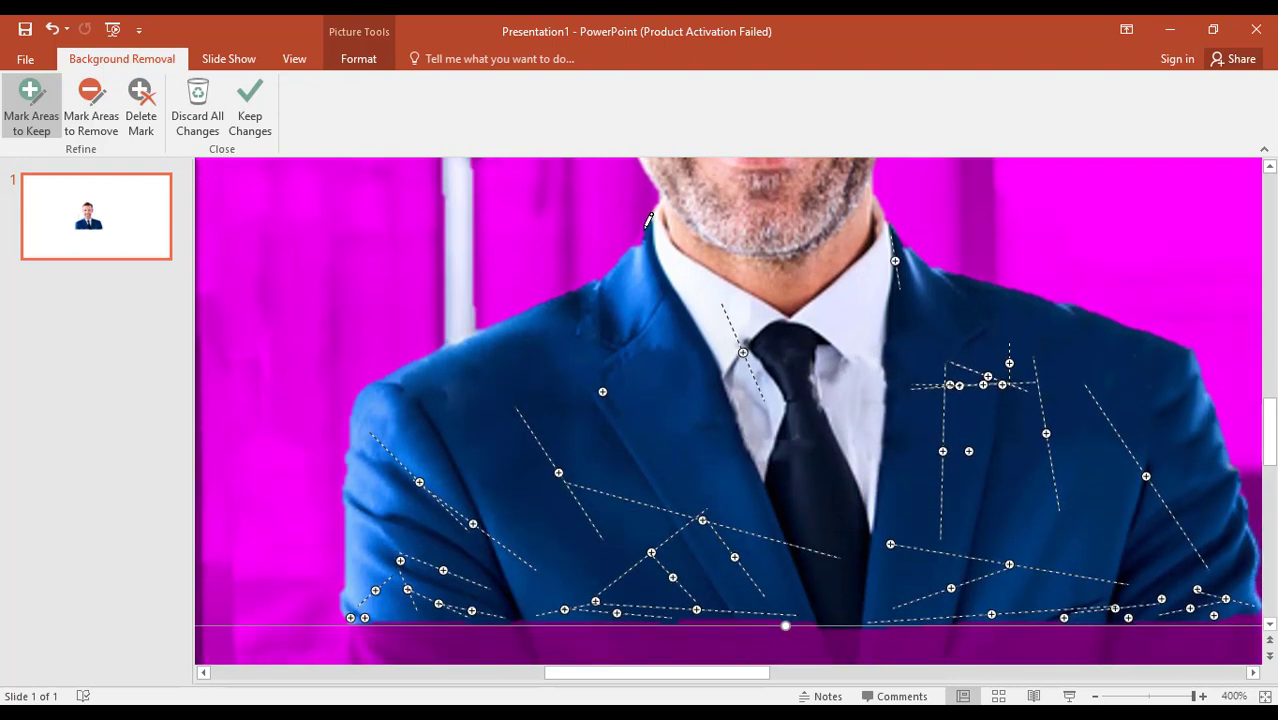
left_click_drag(632, 244, 610, 262)
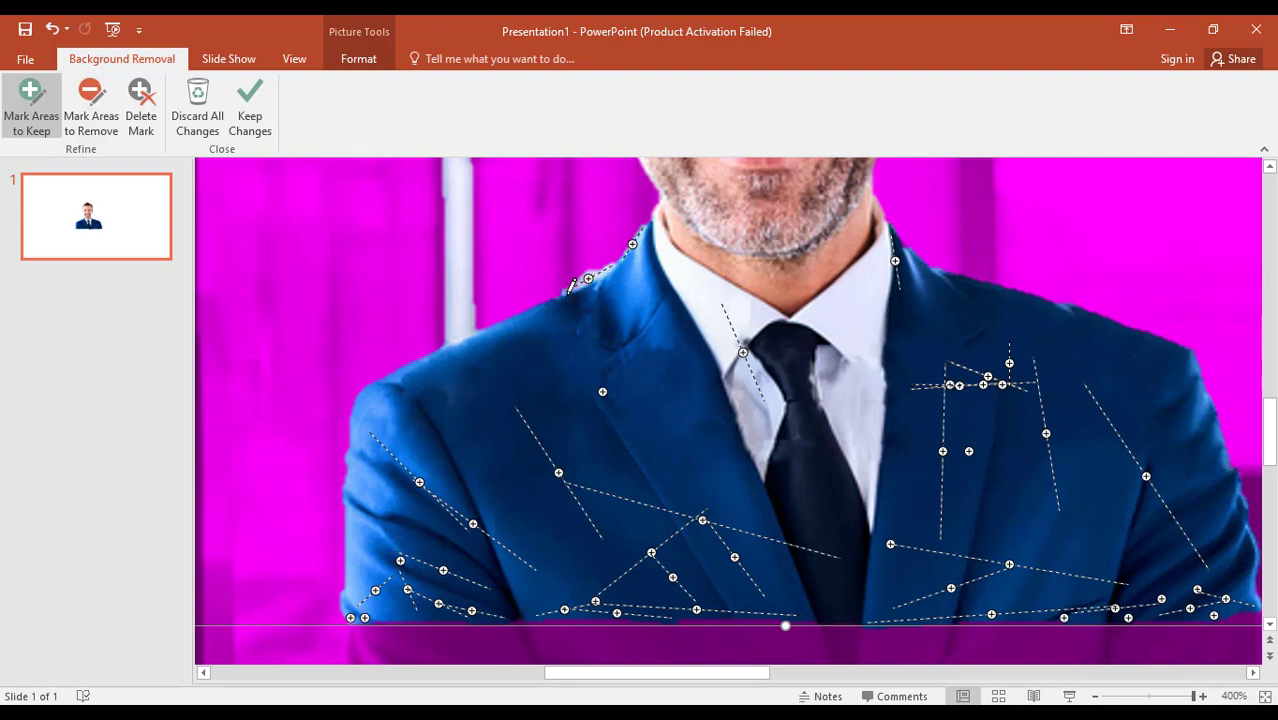
Draw long keep lines across the lower jacket and hem.
scroll(706, 383, "up", 2)
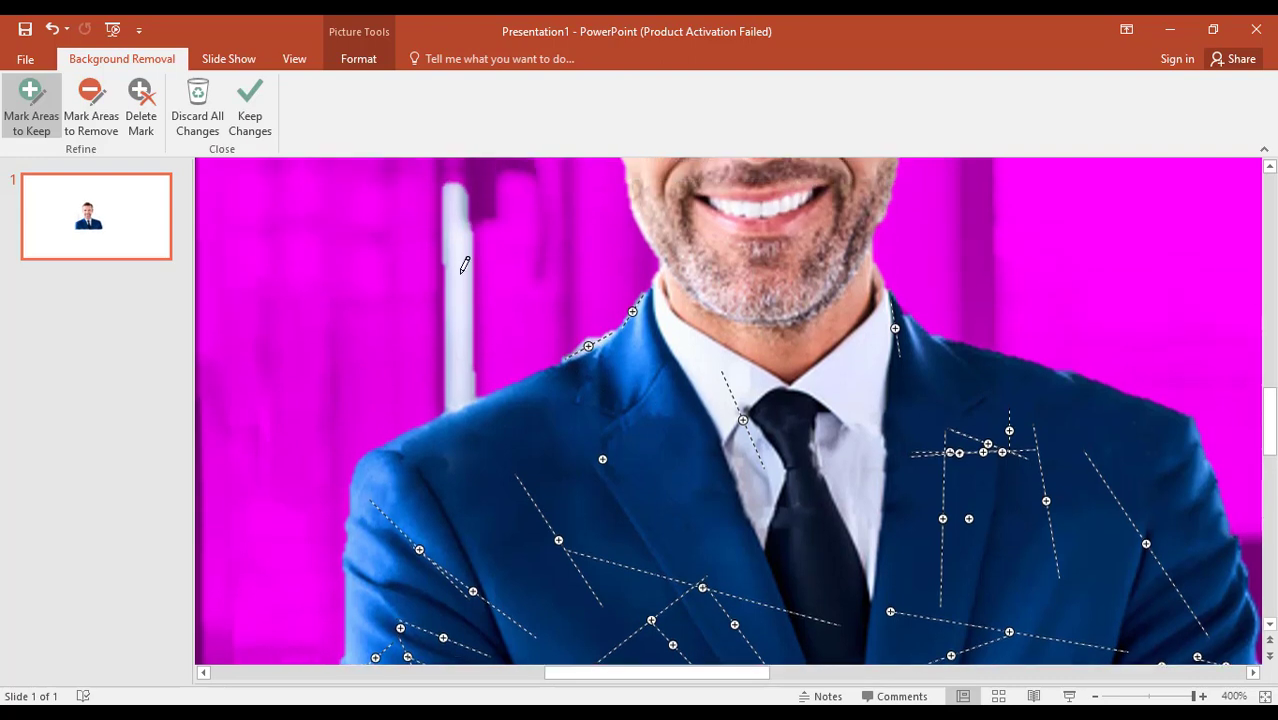
scroll(465, 265, "up", 1)
scroll(738, 322, "up", 2)
scroll(738, 322, "down", 3)
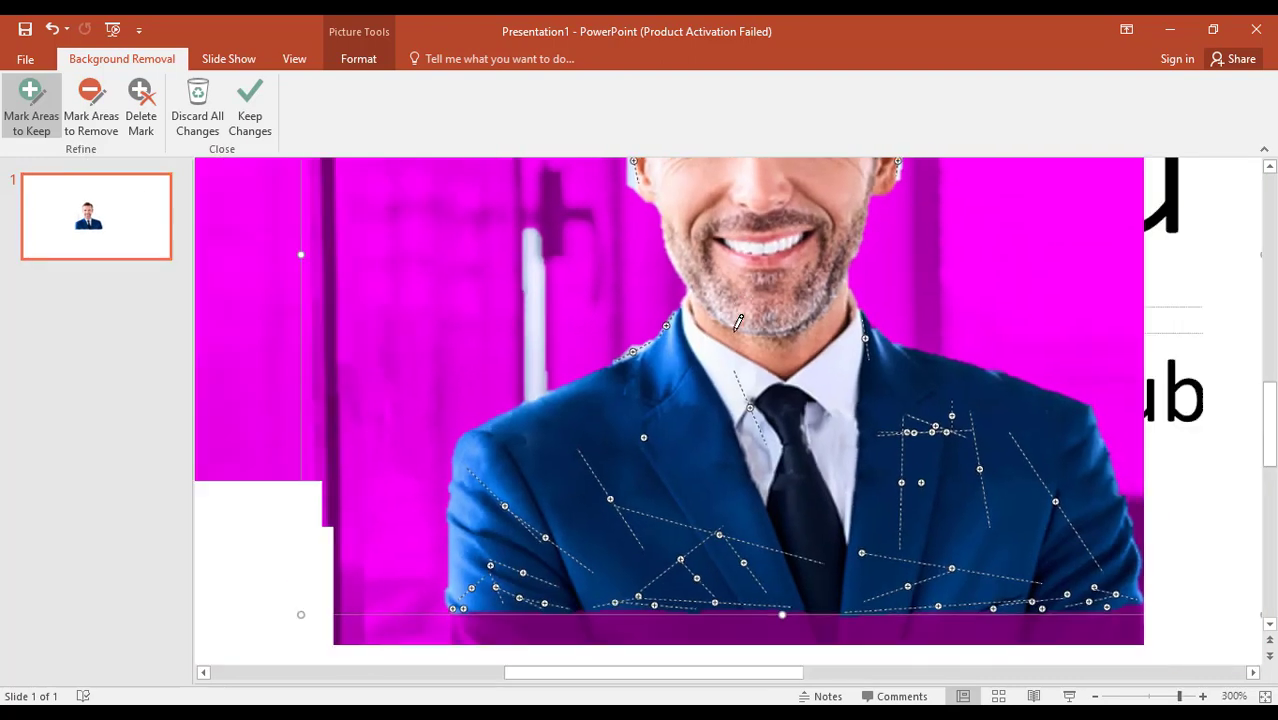
scroll(1012, 456, "down", 3)
scroll(1068, 474, "up", 3)
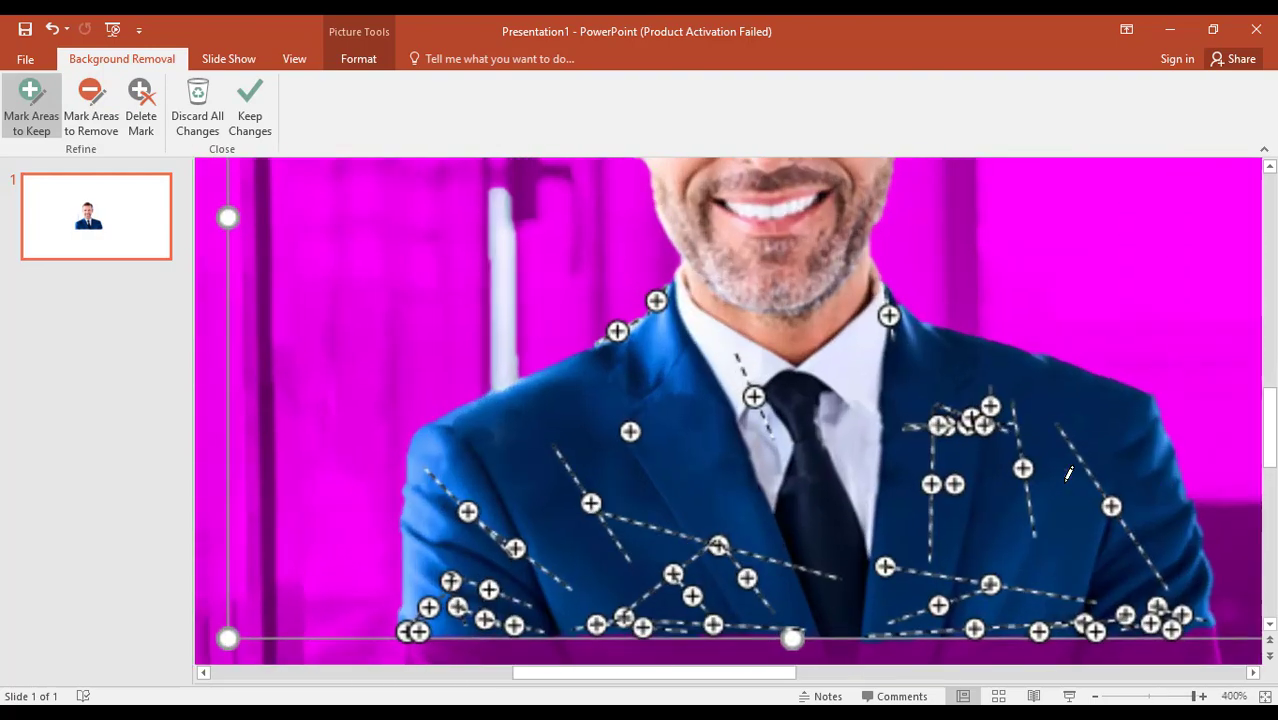
scroll(1080, 485, "up", 2)
scroll(1100, 500, "up", 1)
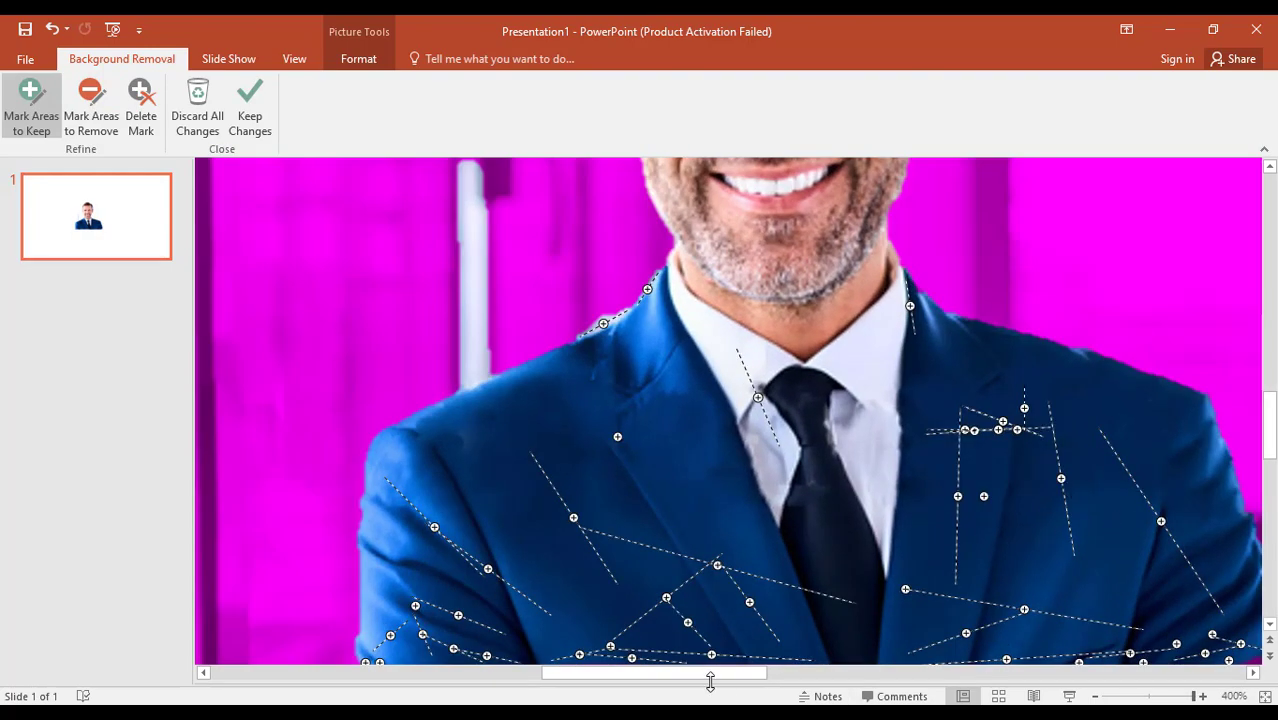
mouse_move(713, 680)
left_mouse_down()
mouse_move(747, 658)
mouse_move(1056, 675)
mouse_move(1223, 456)
left_mouse_up()
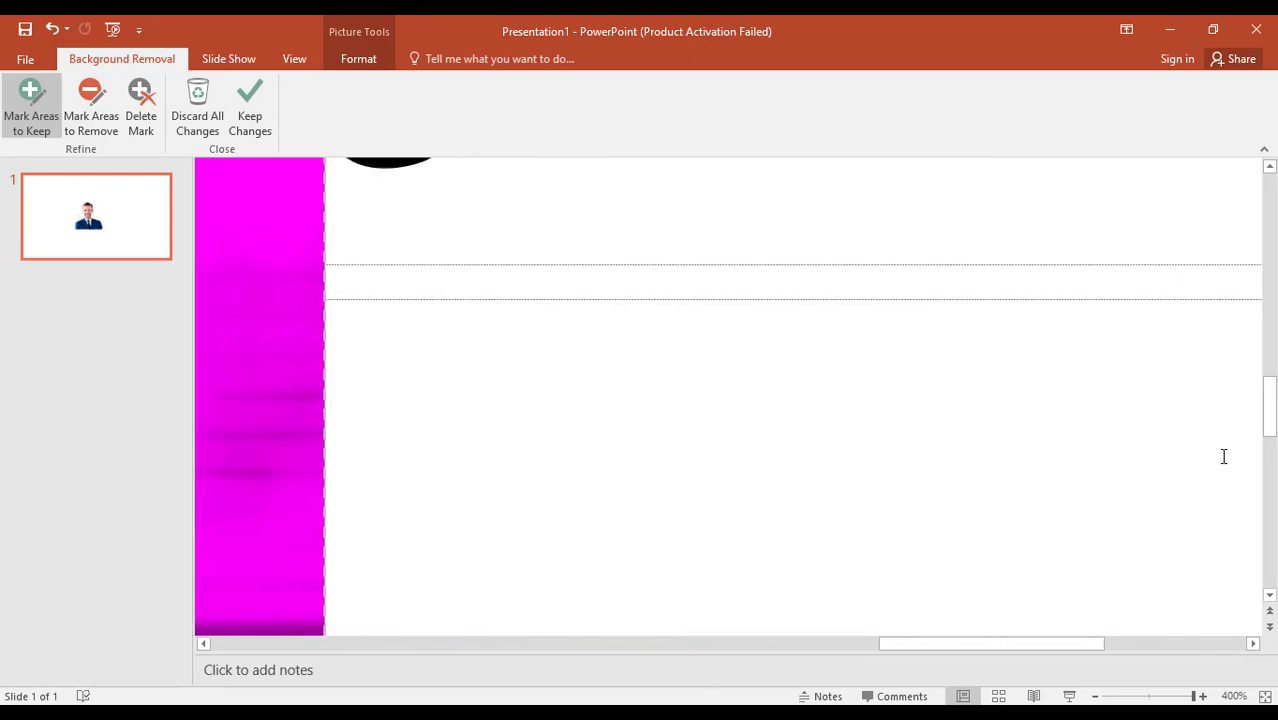
left_click_drag(1028, 644, 832, 644)
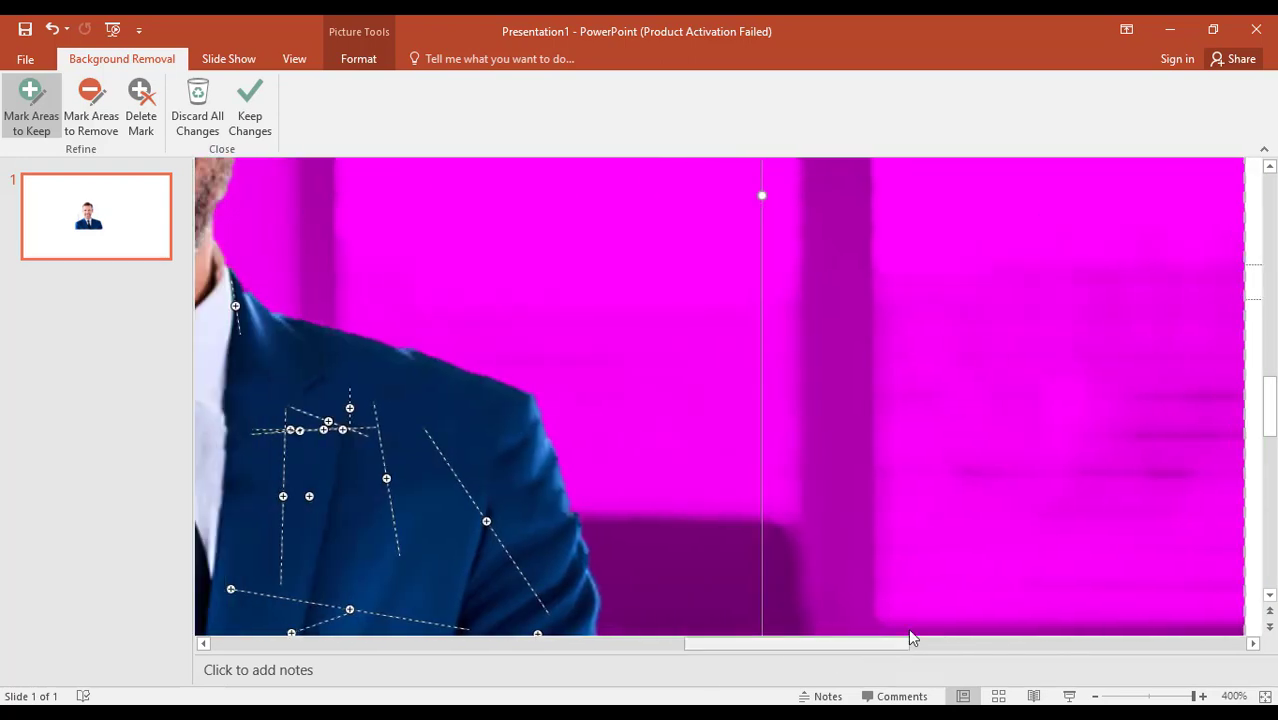
left_click_drag(1274, 398, 1133, 500)
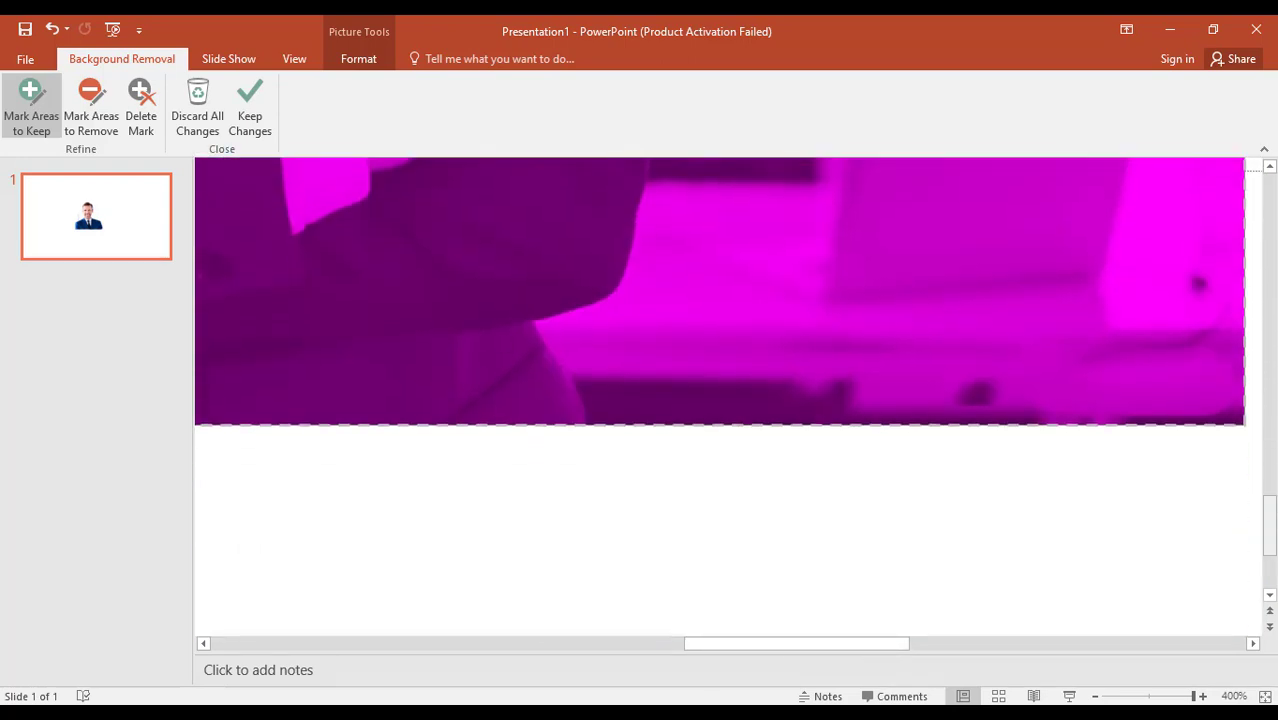
Keep the jacket's left edge in the cut-out.
scroll(1133, 500, "up", 3)
scroll(1133, 500, "up", 3)
scroll(1133, 500, "up", 2)
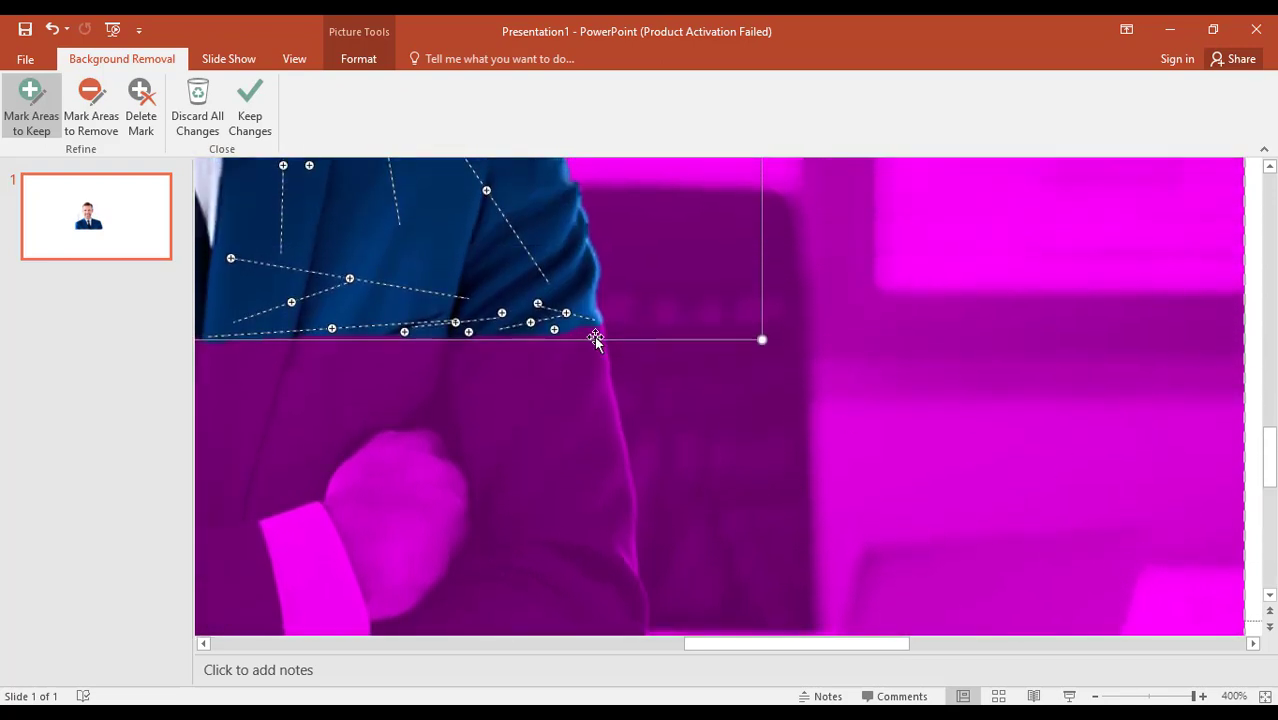
left_click_drag(587, 340, 560, 333)
Zoom out to view the whole slide.
scroll(534, 345, "up", 2)
scroll(942, 615, "up", 2)
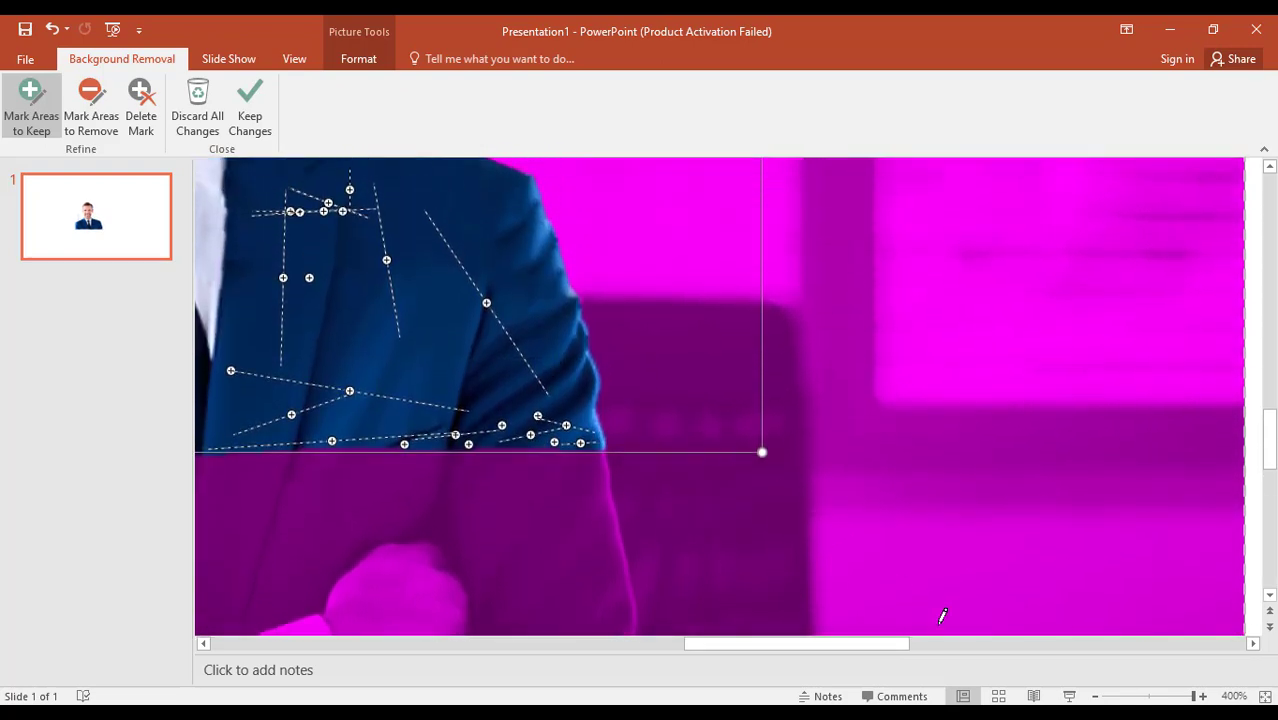
left_click(1151, 699)
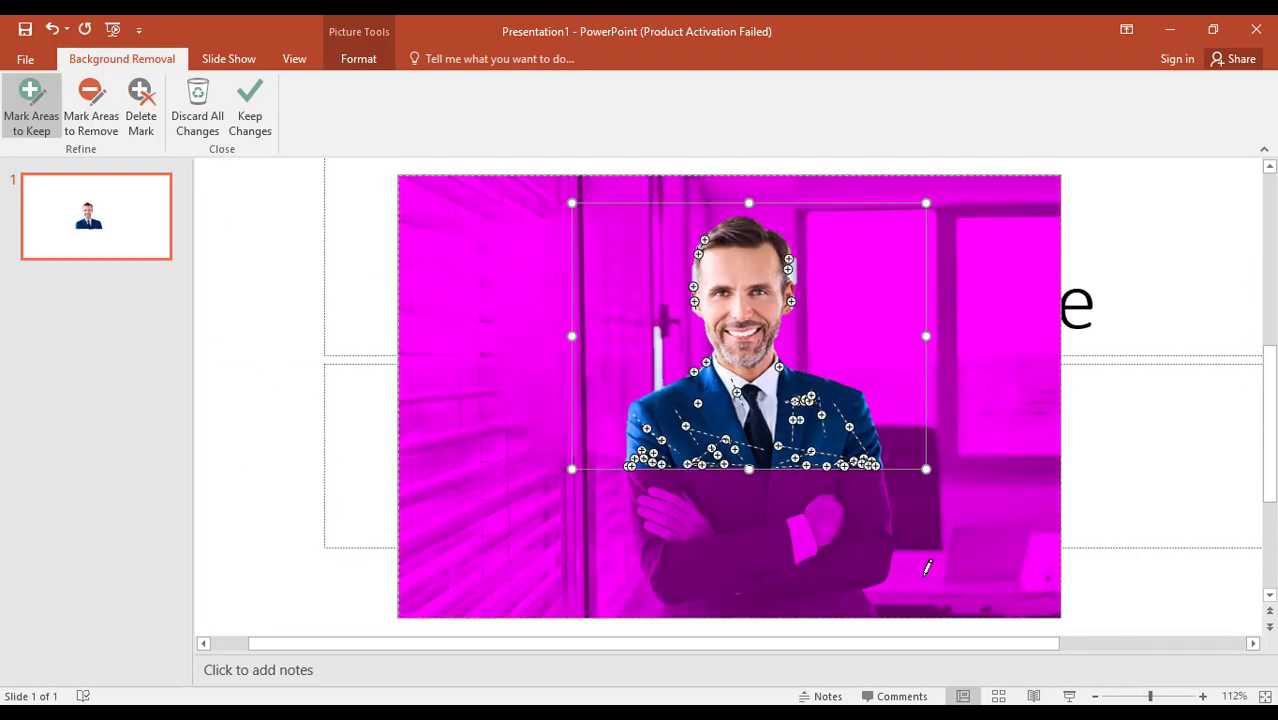
scroll(928, 568, "up", 4)
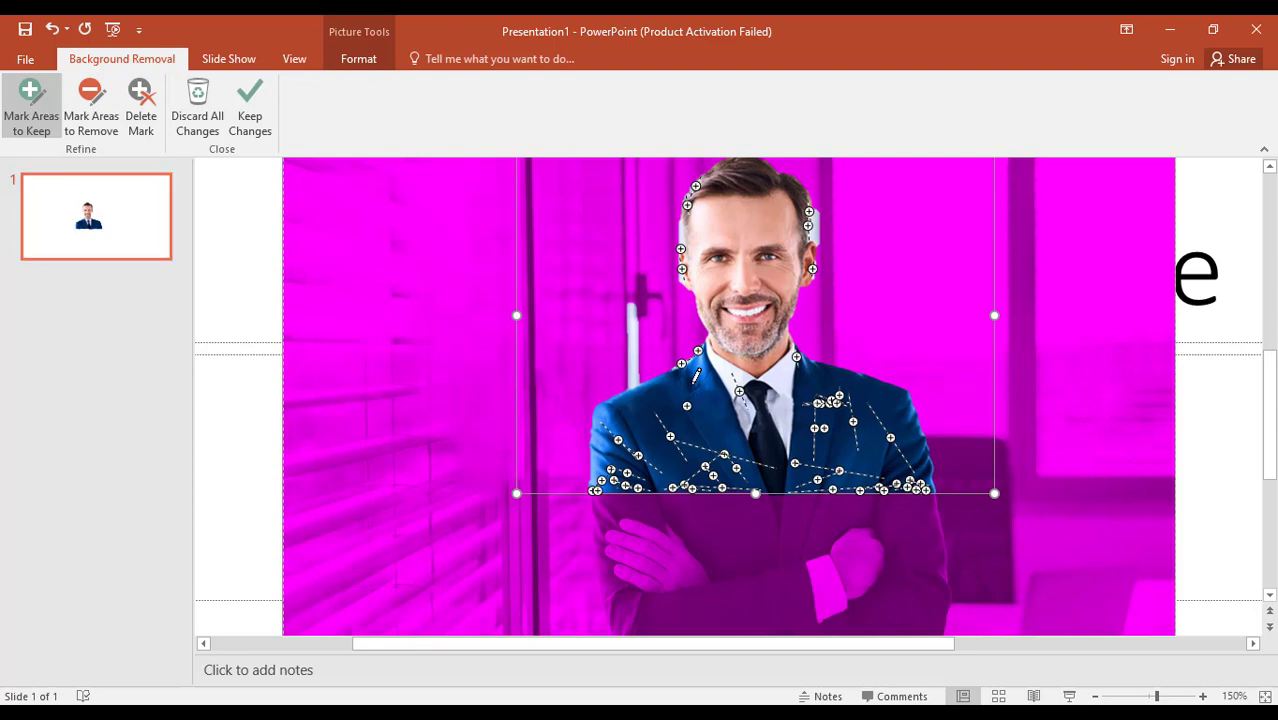
scroll(628, 344, "up", 2)
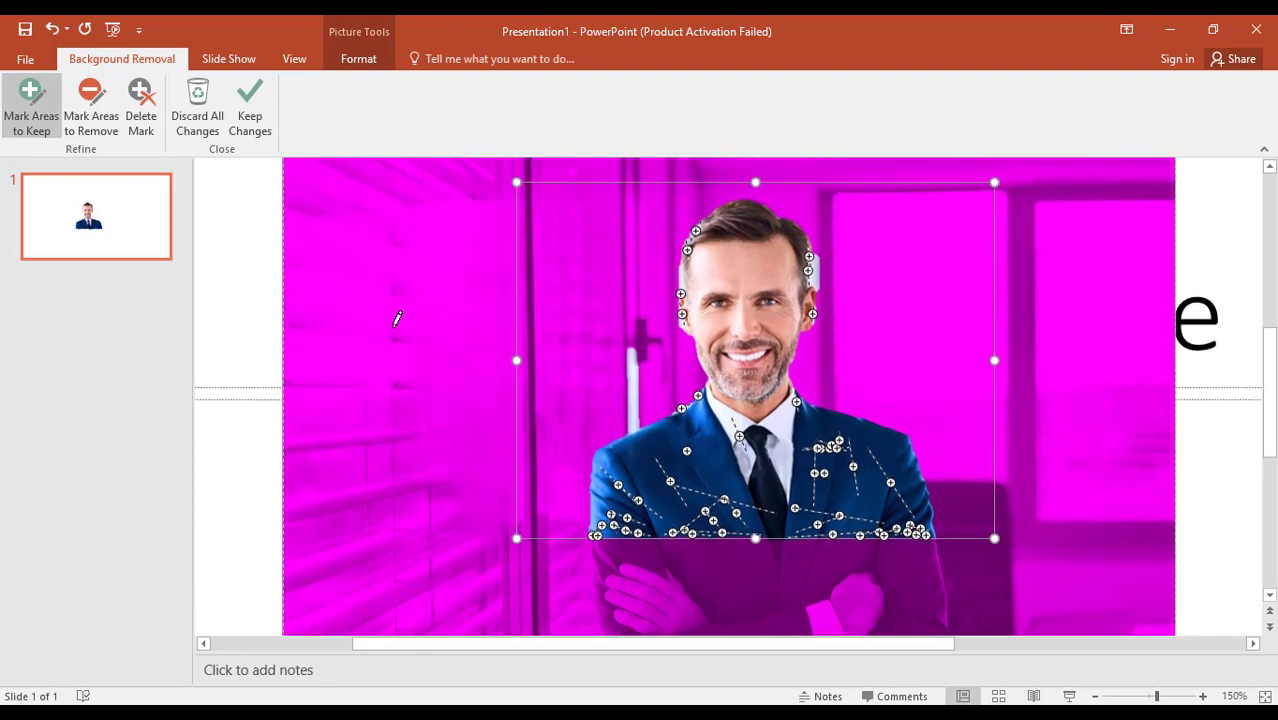
With Mark Areas to Remove, remove the door handle and light strips beside the face.
left_click(95, 122)
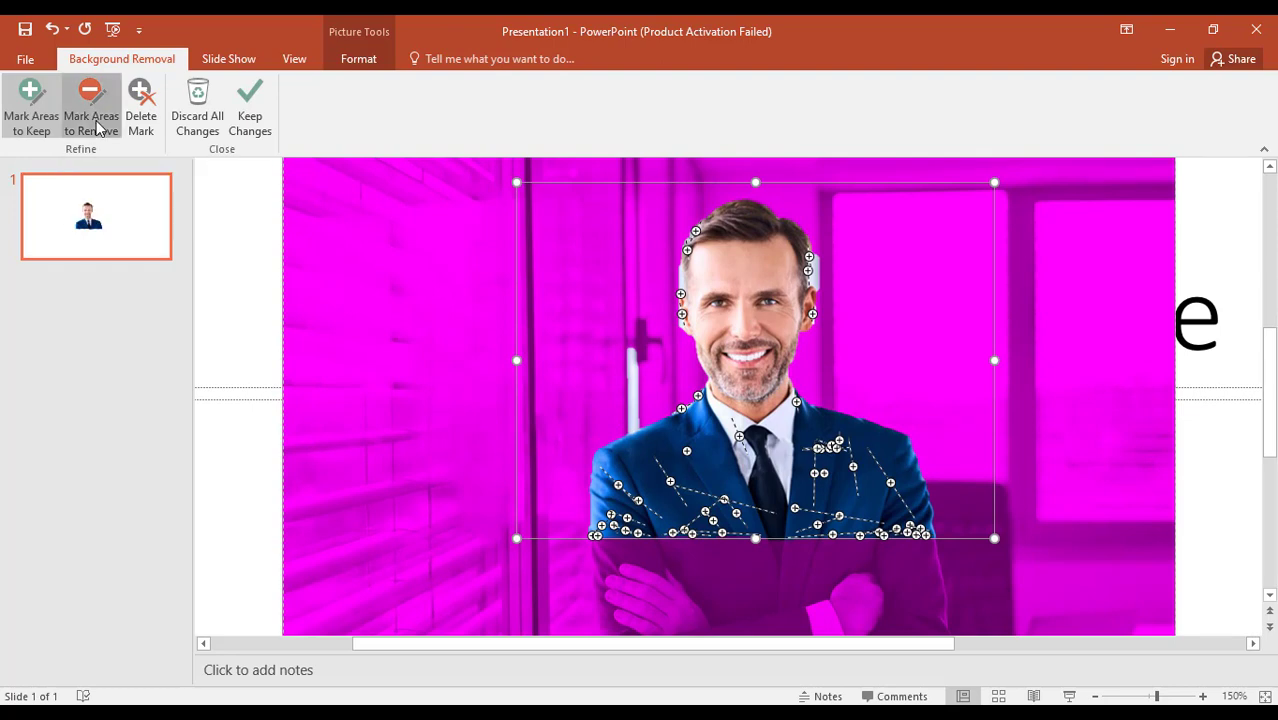
left_click(632, 372)
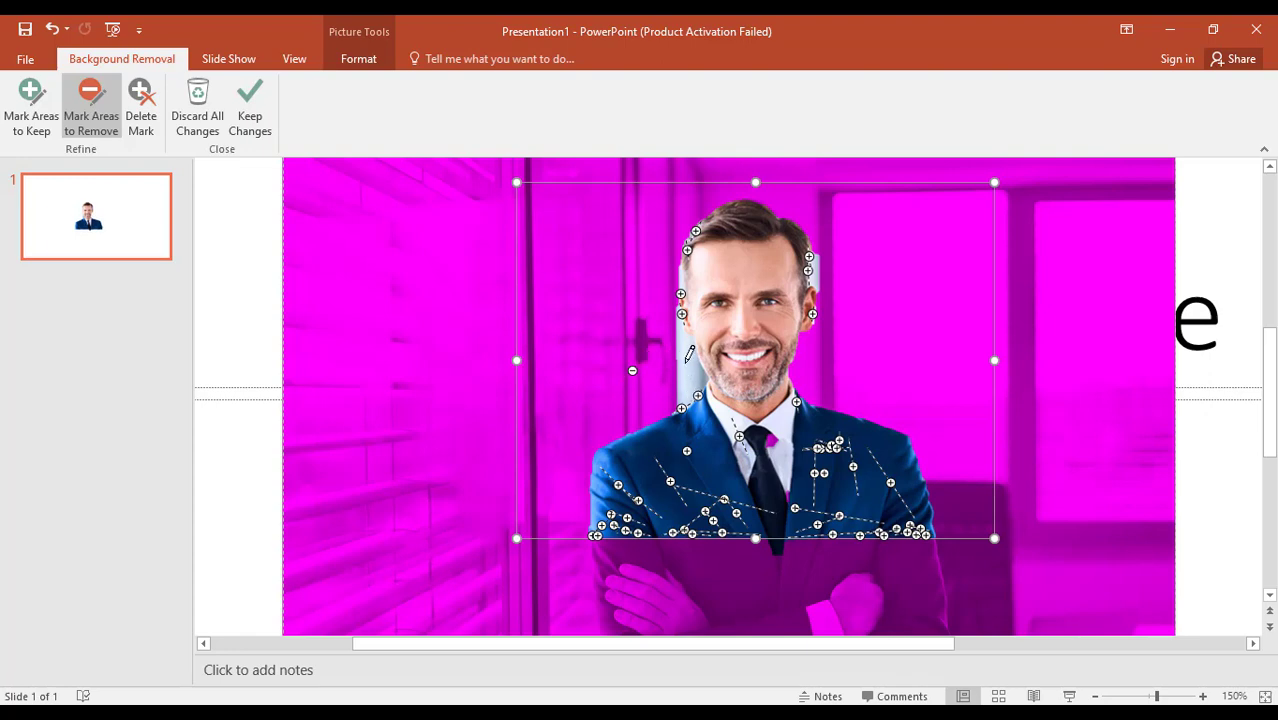
left_click(685, 362)
scroll(729, 416, "up", 1)
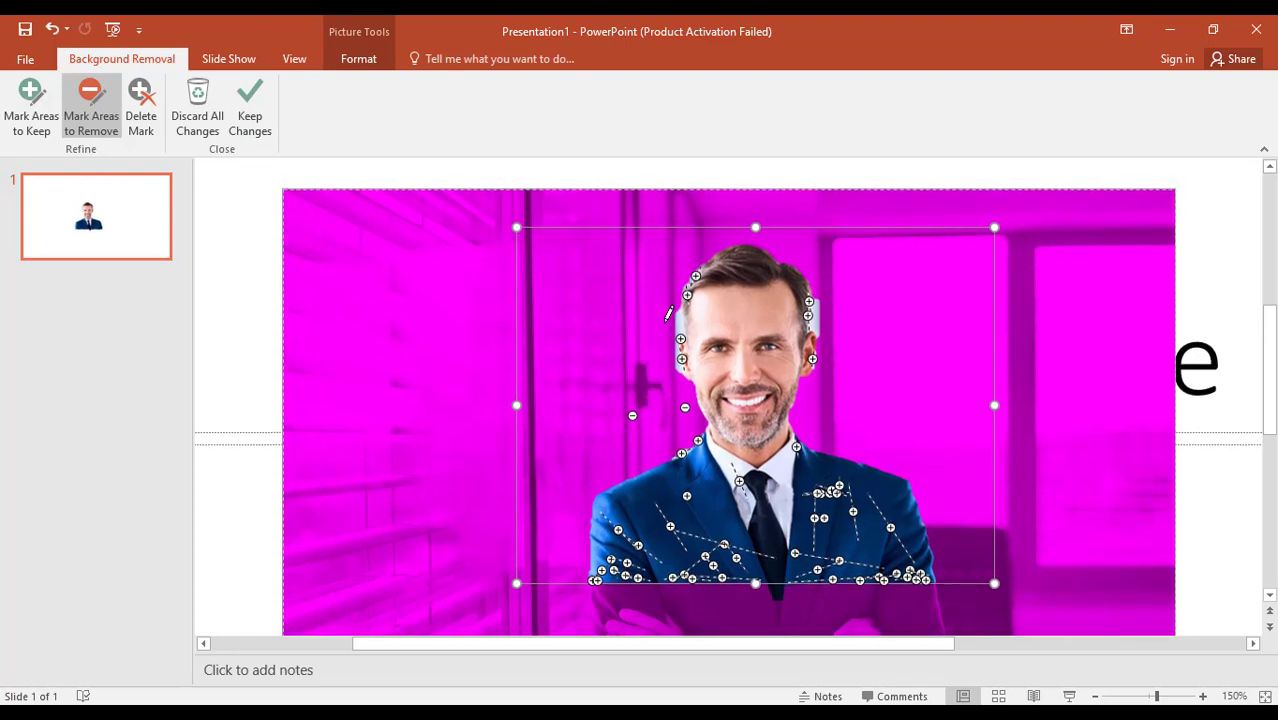
scroll(883, 473, "up", 3, "ctrl")
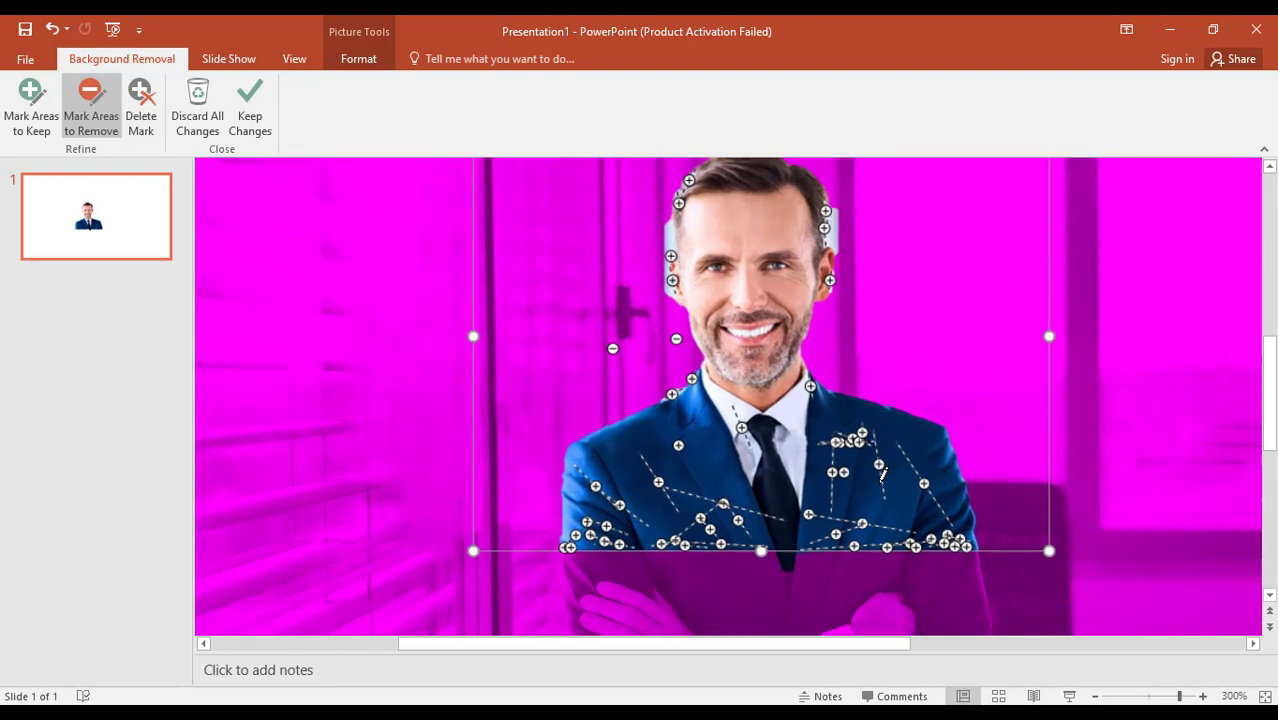
scroll(883, 473, "up", 2, "ctrl")
scroll(700, 450, "up", 2)
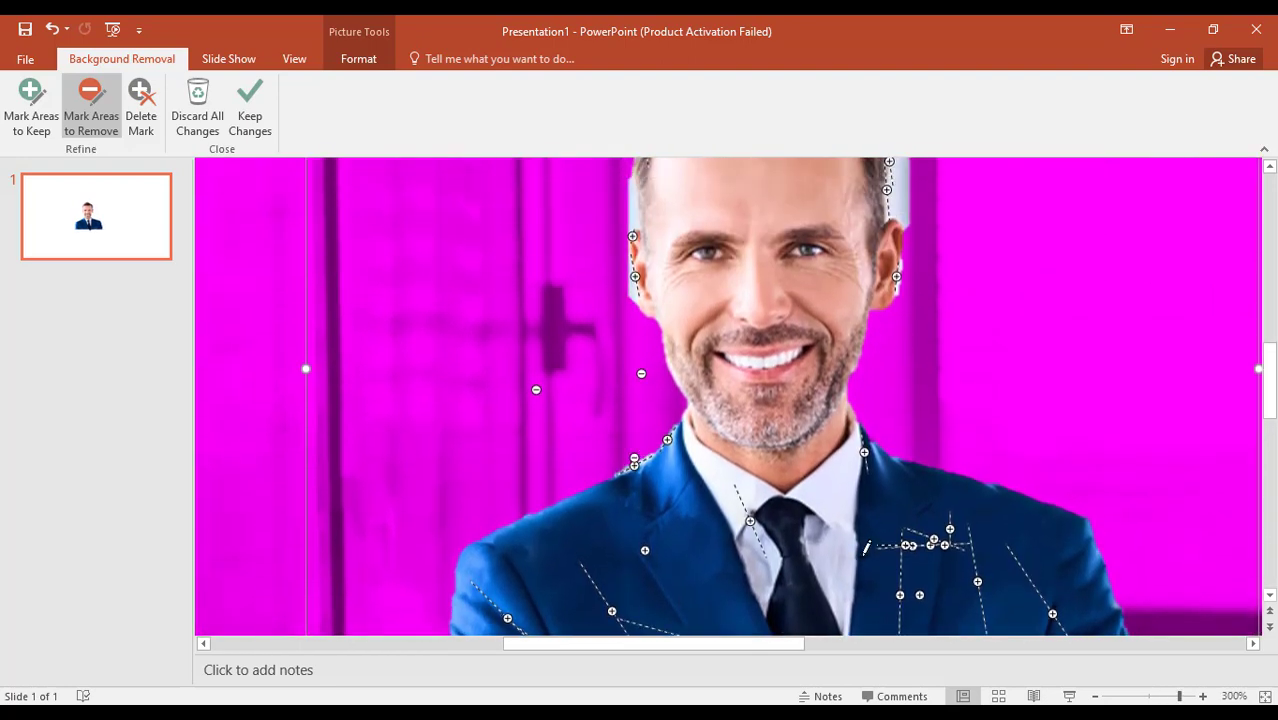
scroll(780, 410, "up", 2)
scroll(903, 366, "up", 3)
Remove leftover background beside the man's ear.
left_click_drag(899, 370, 918, 405)
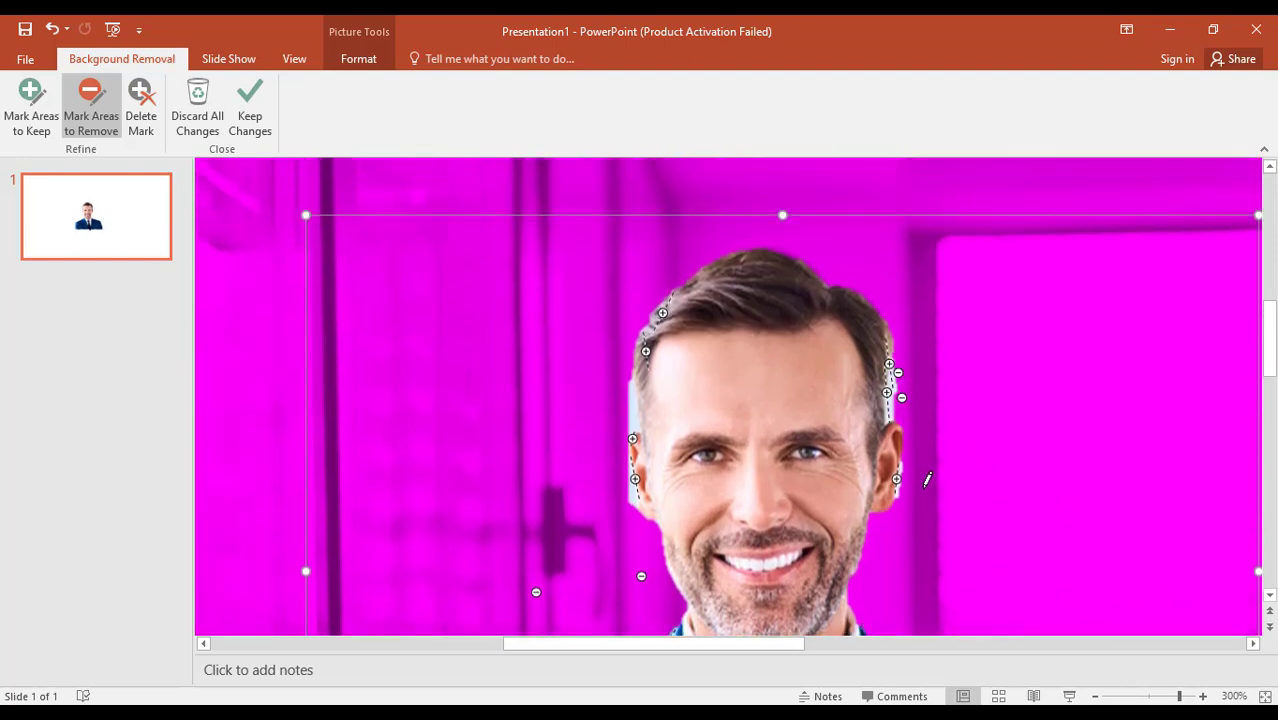
scroll(928, 480, "up", 3, "ctrl")
scroll(928, 480, "down", 3)
scroll(700, 430, "up", 1)
scroll(657, 424, "up", 3)
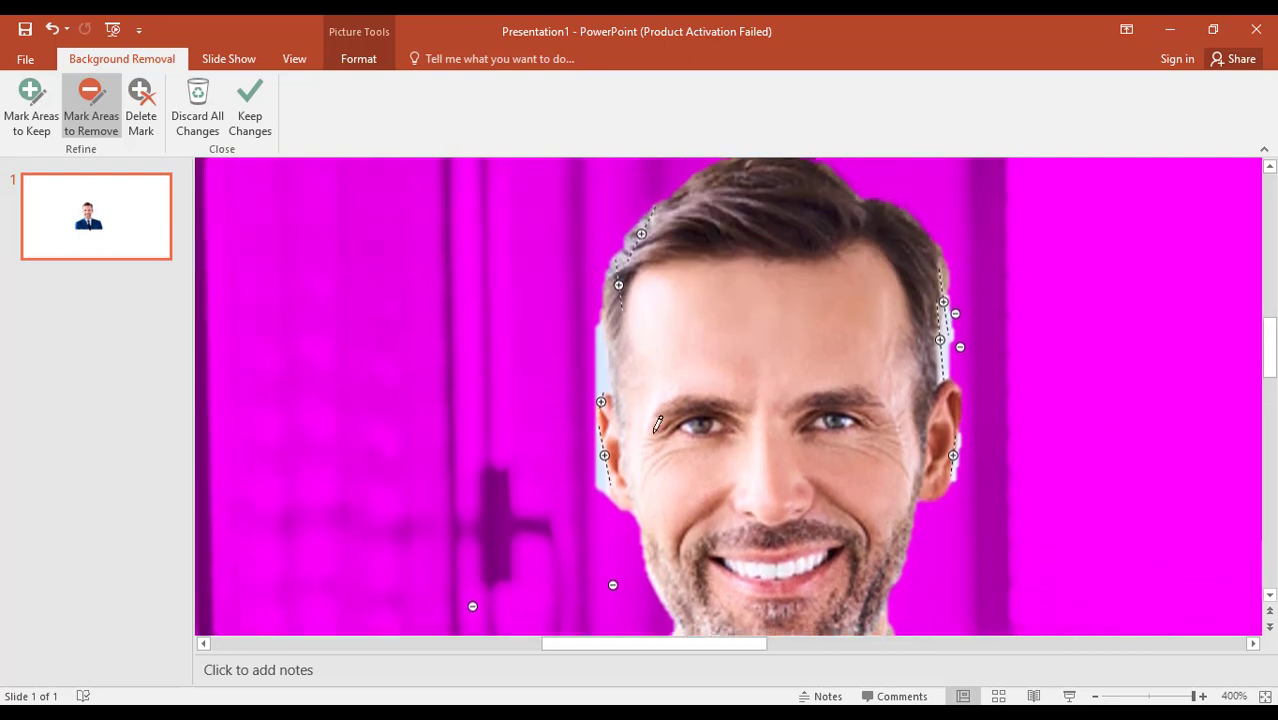
Remove leftover background along the left temple, face edge and right hair edge.
left_click_drag(600, 368, 603, 396)
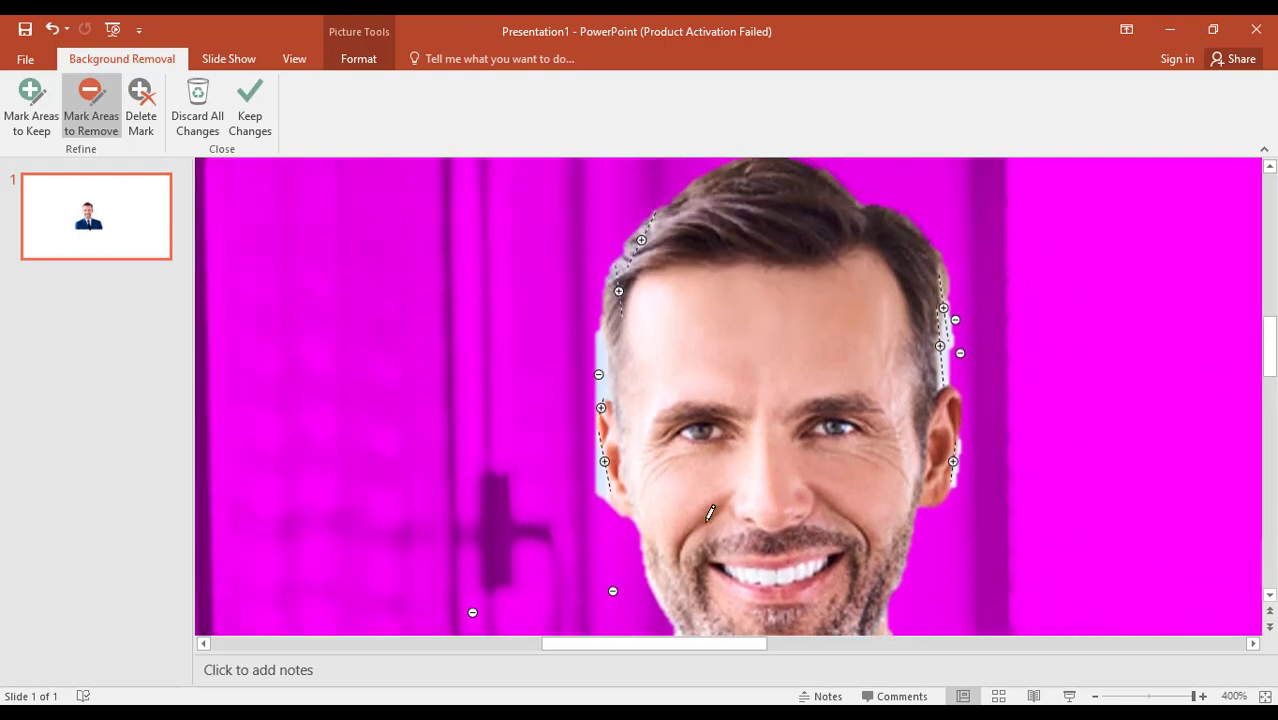
left_click(599, 390)
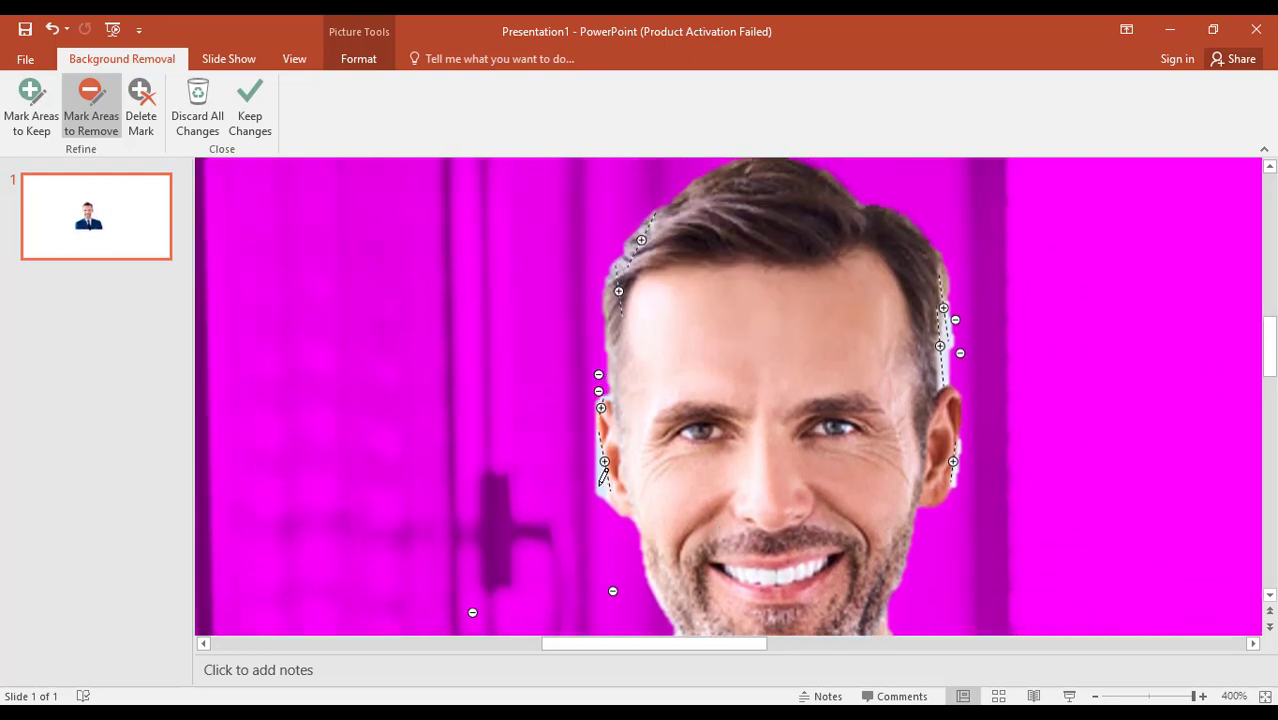
left_click(598, 486)
left_click(597, 469)
scroll(960, 400, "up", 1)
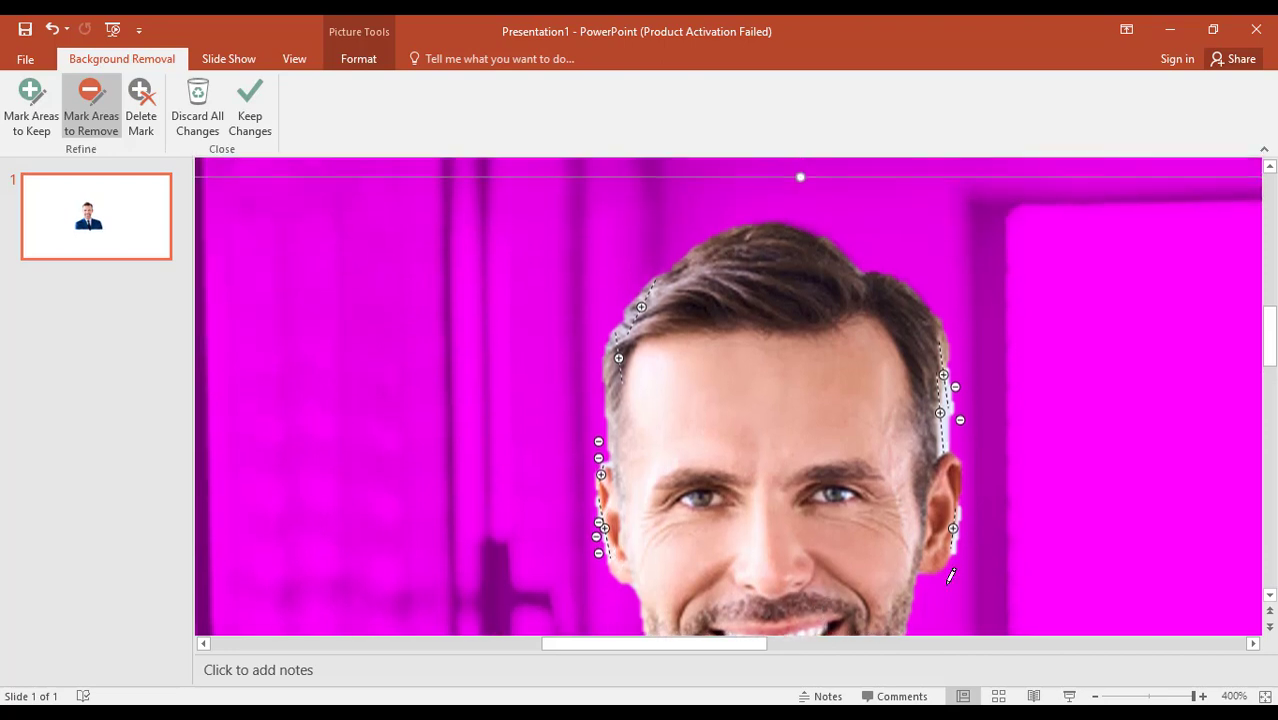
left_click(948, 405)
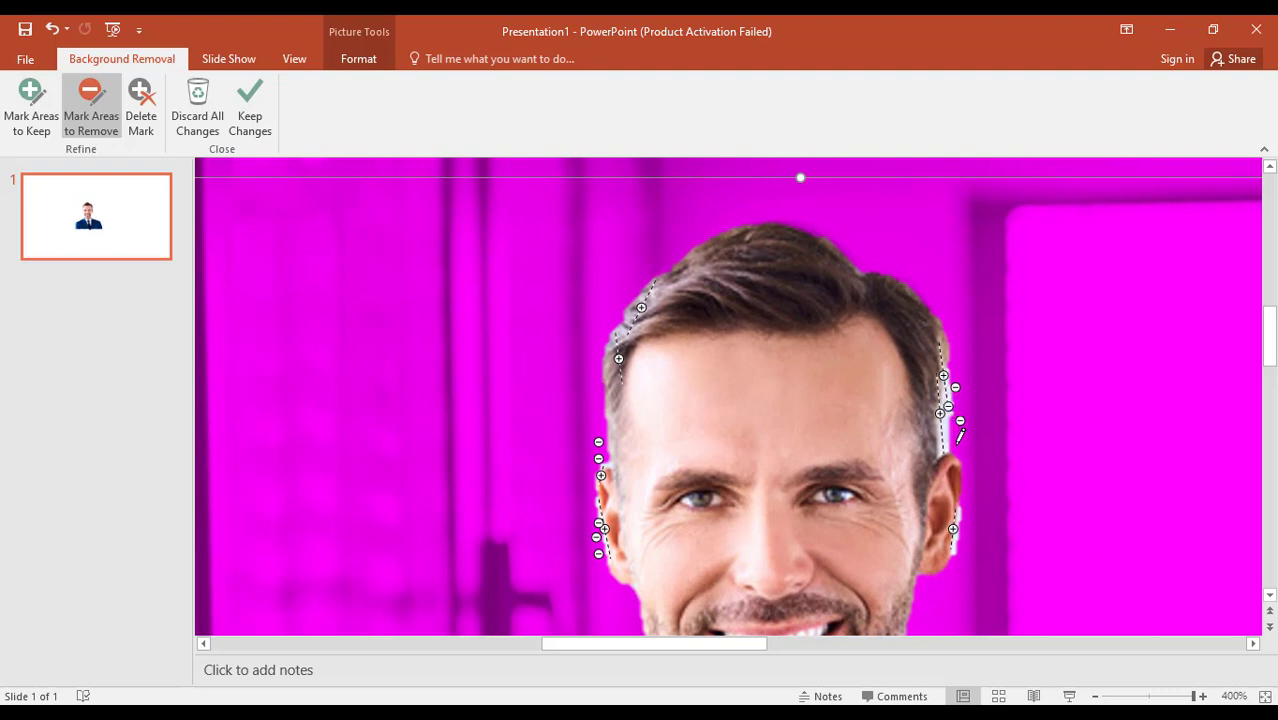
left_click(947, 391)
Mark a leftover background spot below the jacket hem for removal and zoom out.
scroll(958, 400, "down", 3)
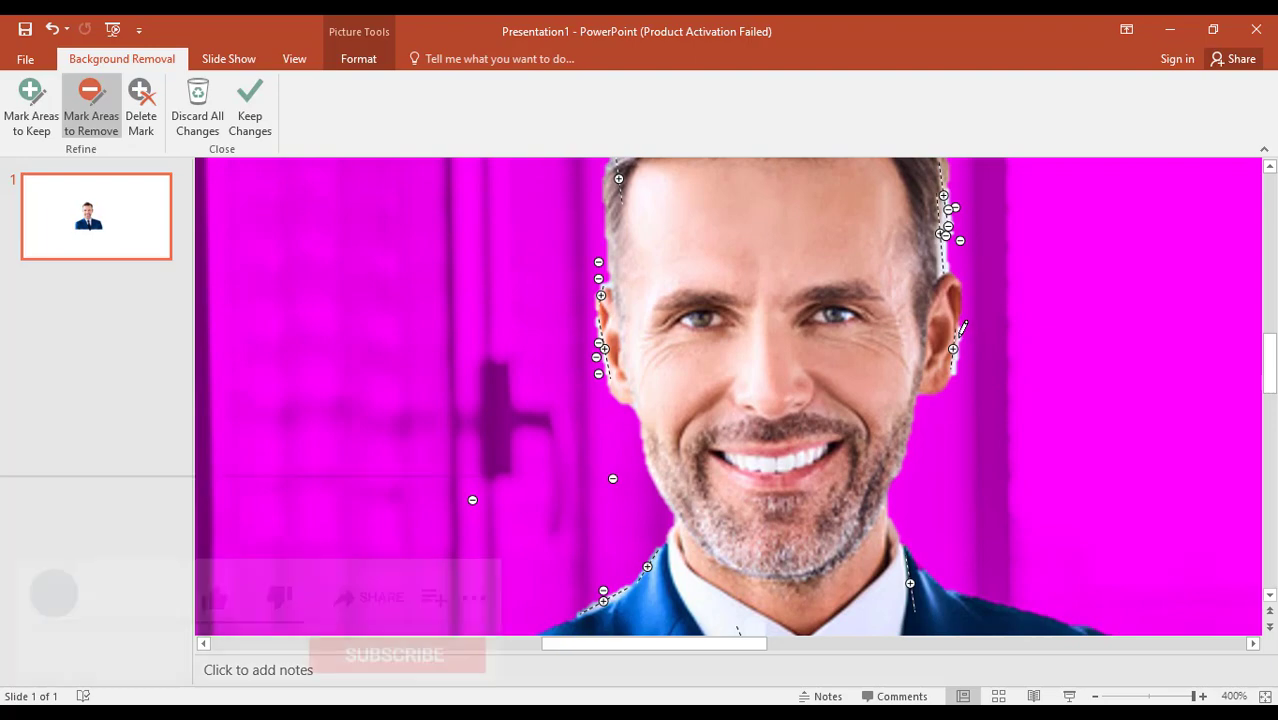
scroll(984, 403, "down", 2)
scroll(987, 420, "down", 1, "ctrl")
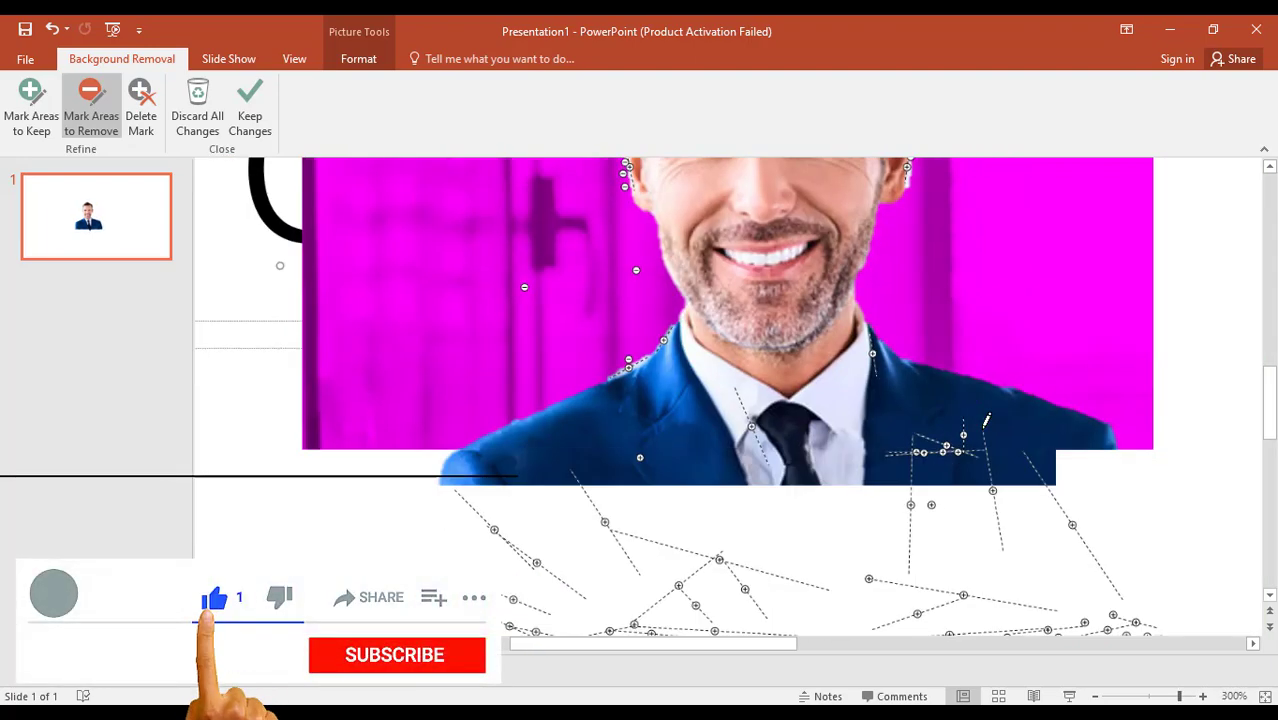
scroll(986, 420, "down", 3)
scroll(986, 420, "down", 2)
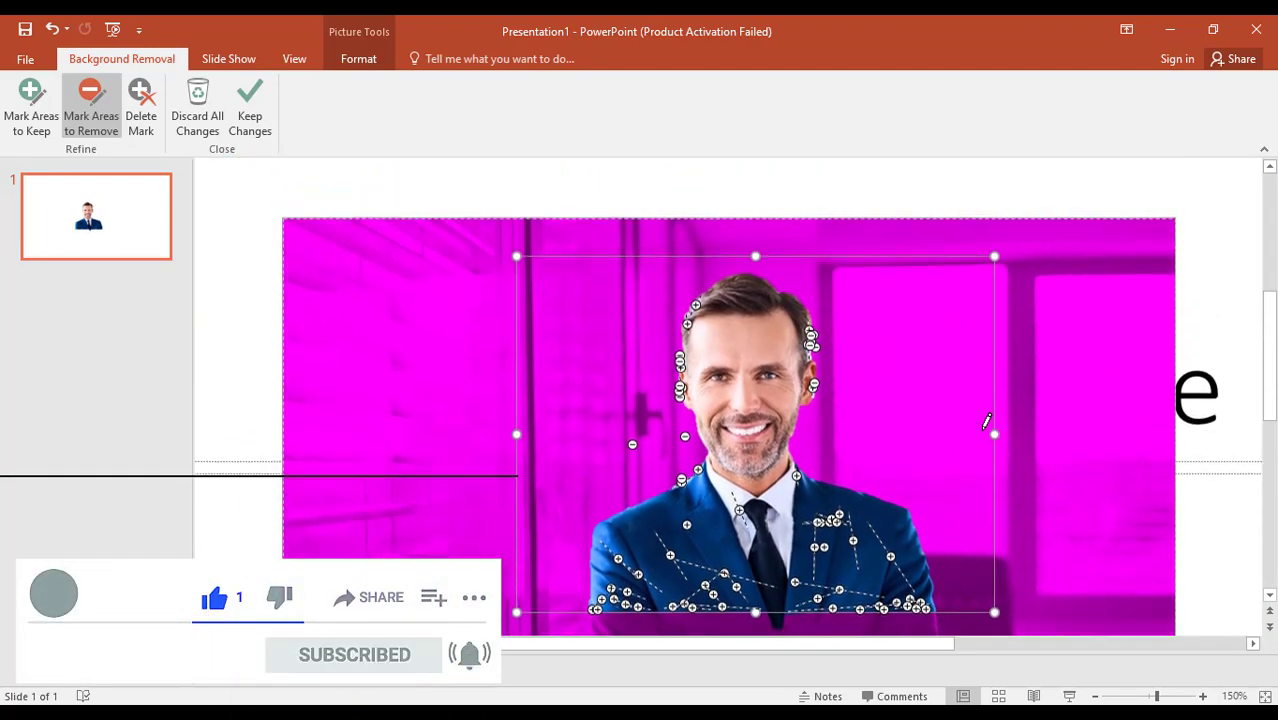
scroll(987, 420, "down", 2, "ctrl")
scroll(984, 422, "down", 1, "ctrl")
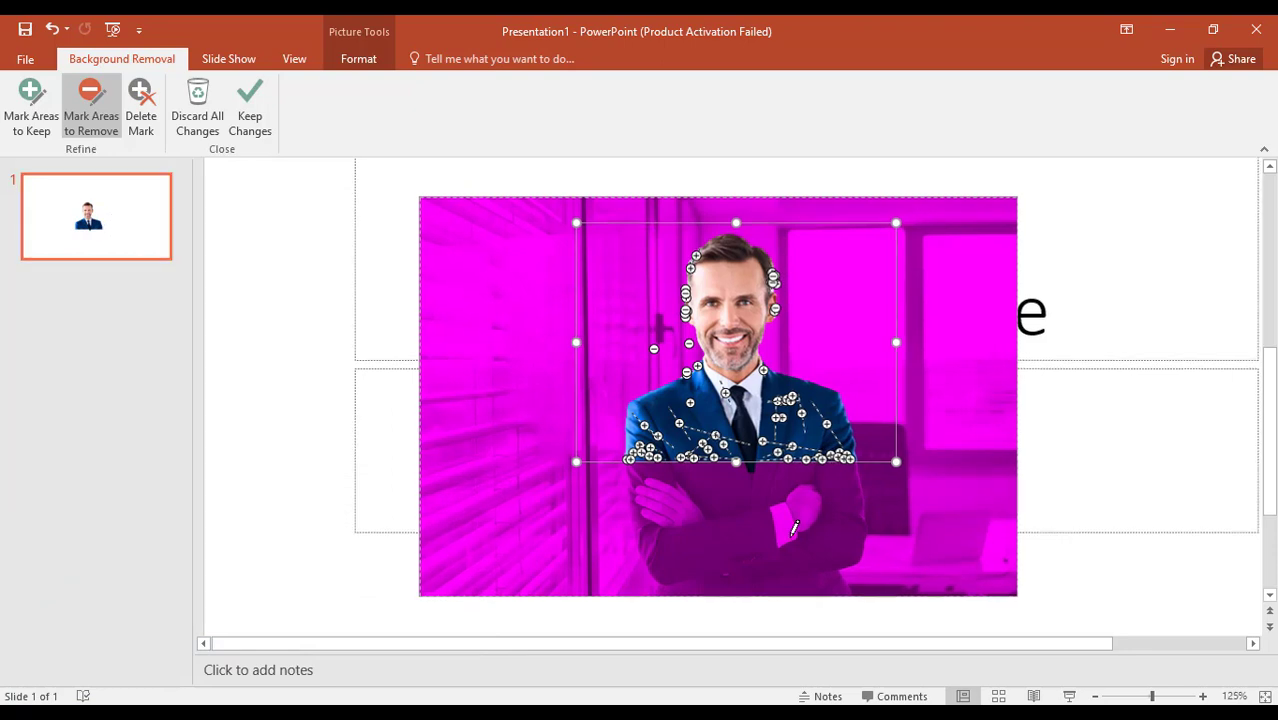
scroll(795, 528, "up", 5, "ctrl")
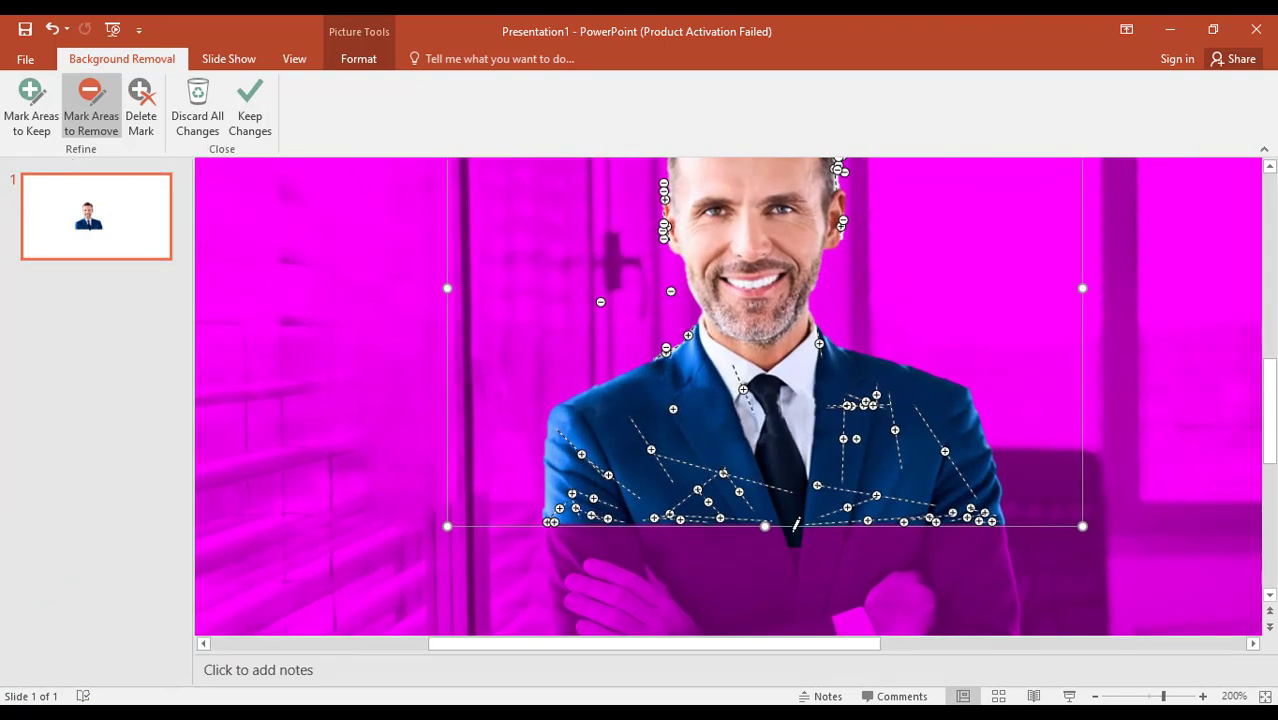
left_click(795, 532)
scroll(866, 533, "down", 4, "ctrl")
scroll(866, 530, "down", 3, "ctrl")
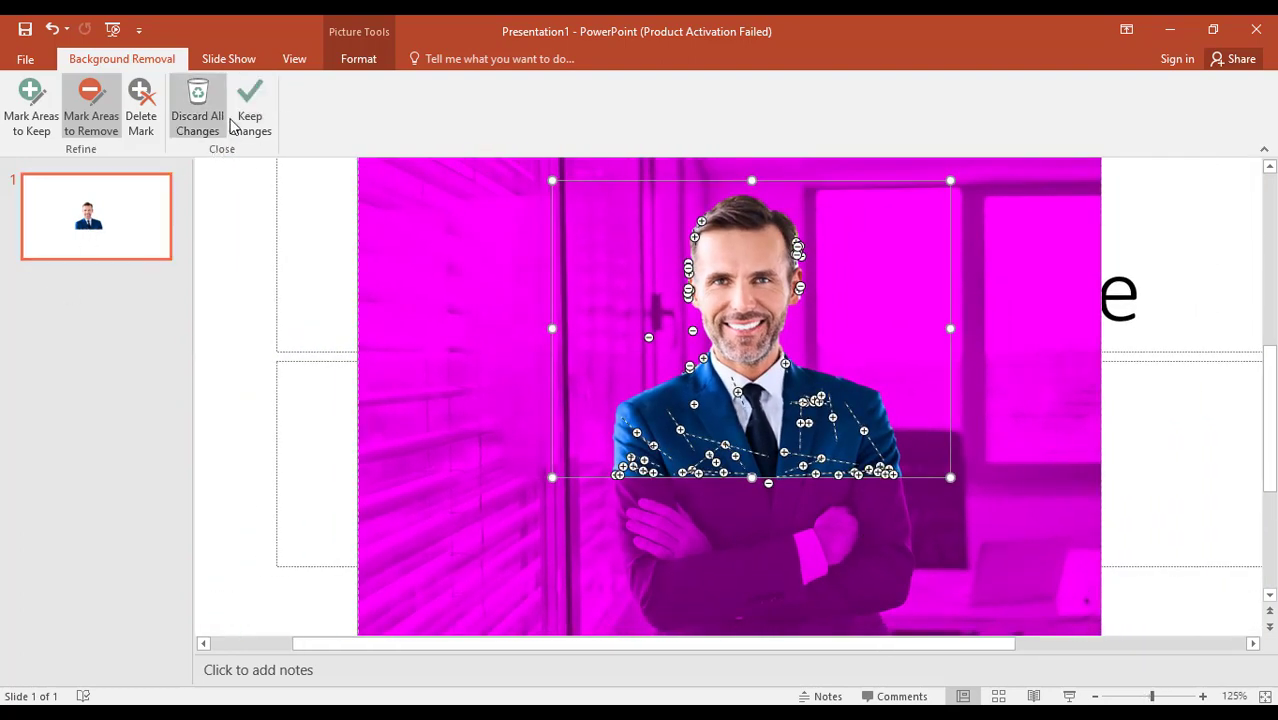
scroll(470, 376, "down", 3, "ctrl")
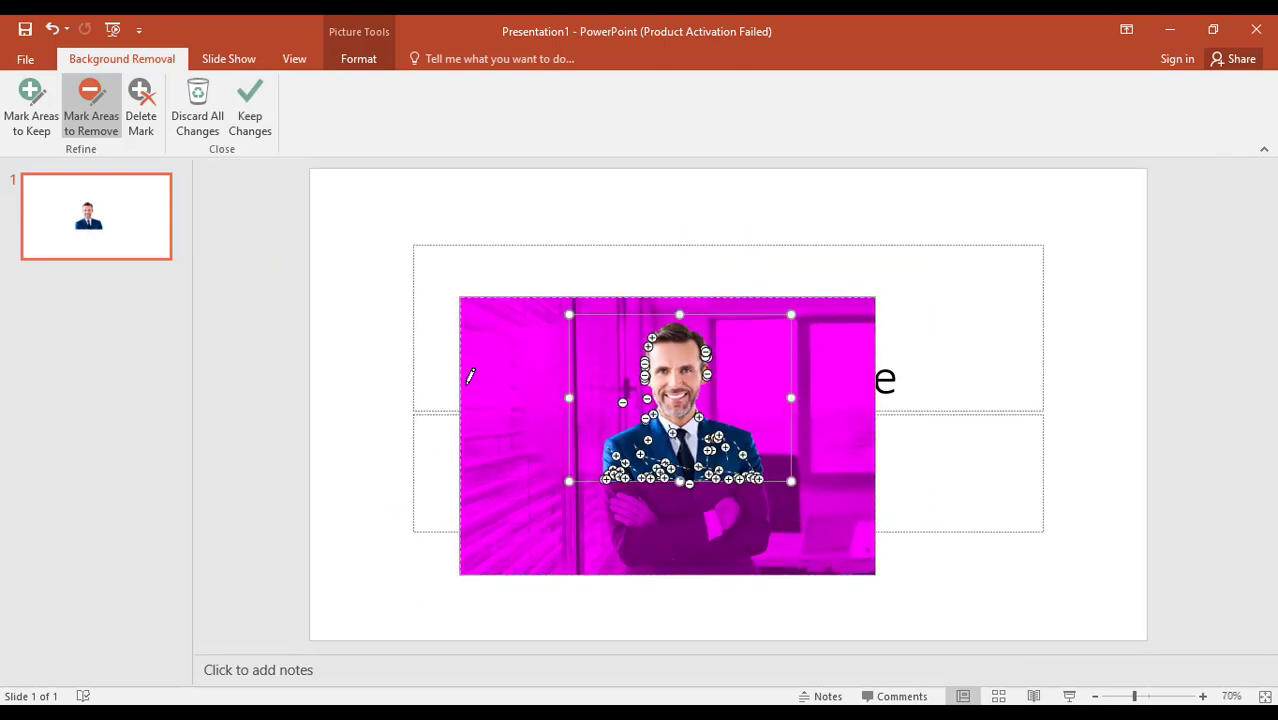
Apply the background removal and select the portrait.
left_click(250, 112)
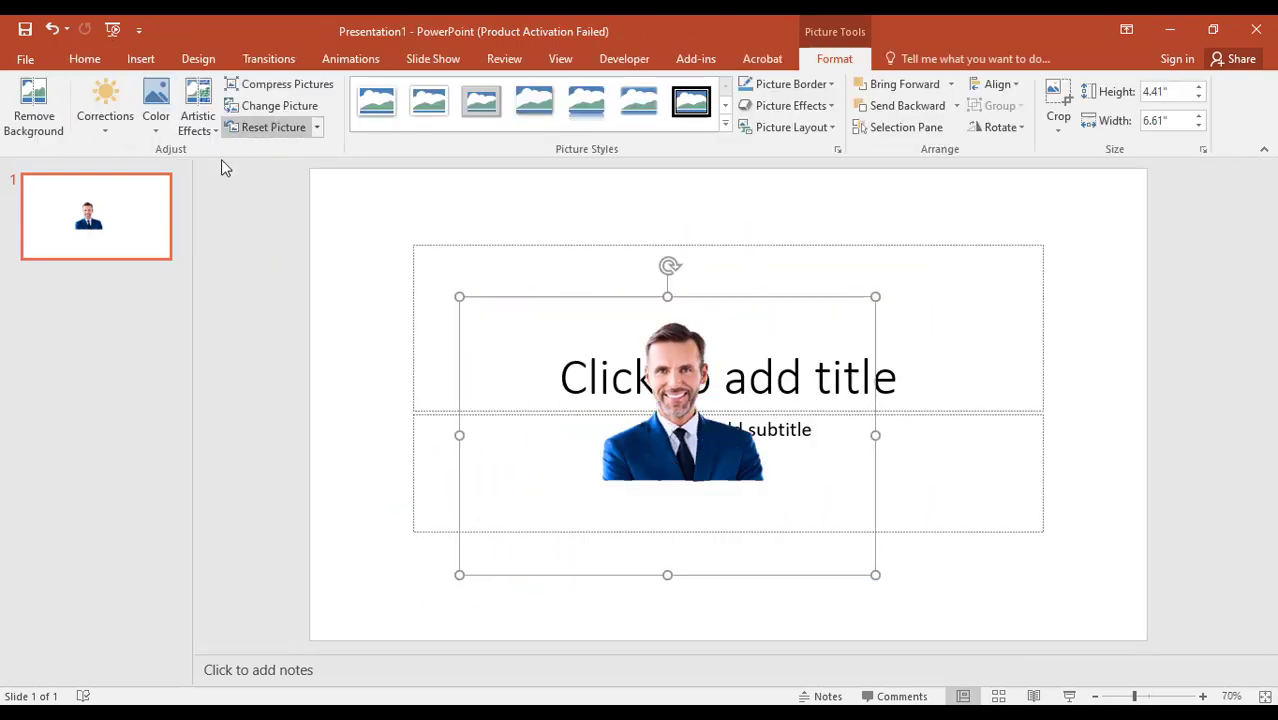
left_click(1171, 555)
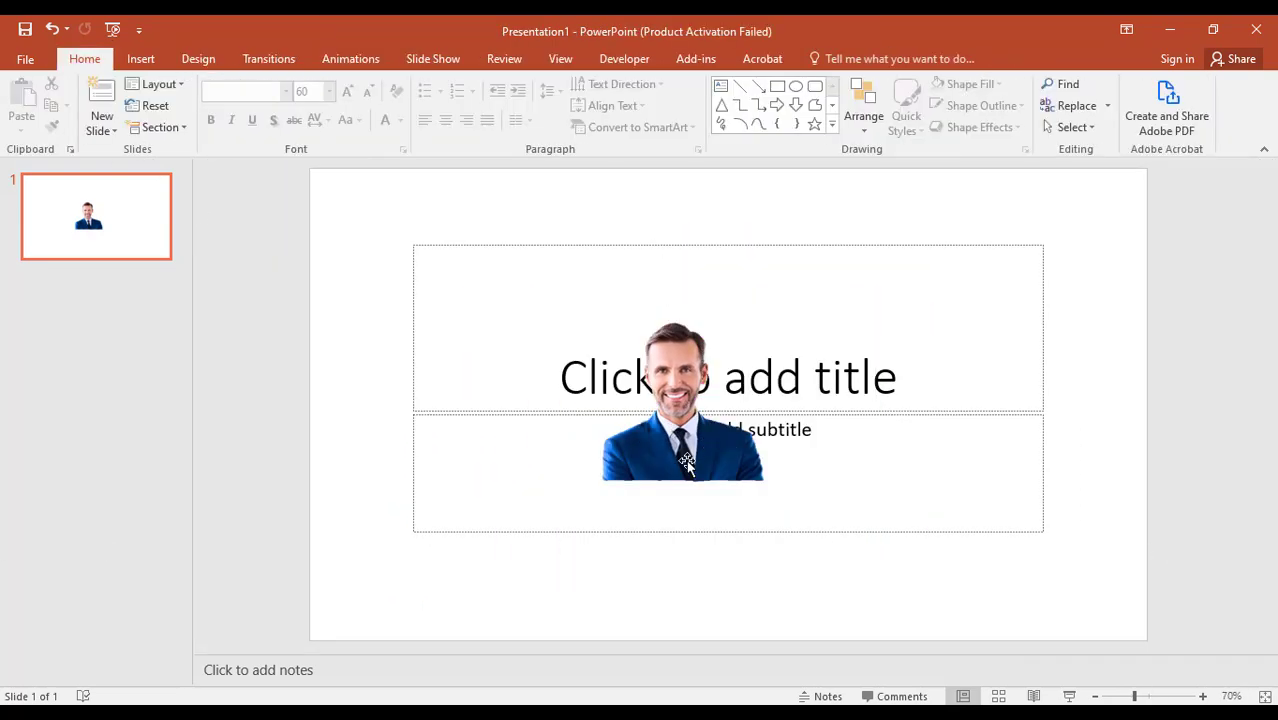
left_click(619, 449)
Shrink the portrait to 3.66" by 5.49" and place it in the slide's bottom-left corner.
left_click_drag(619, 449, 436, 465)
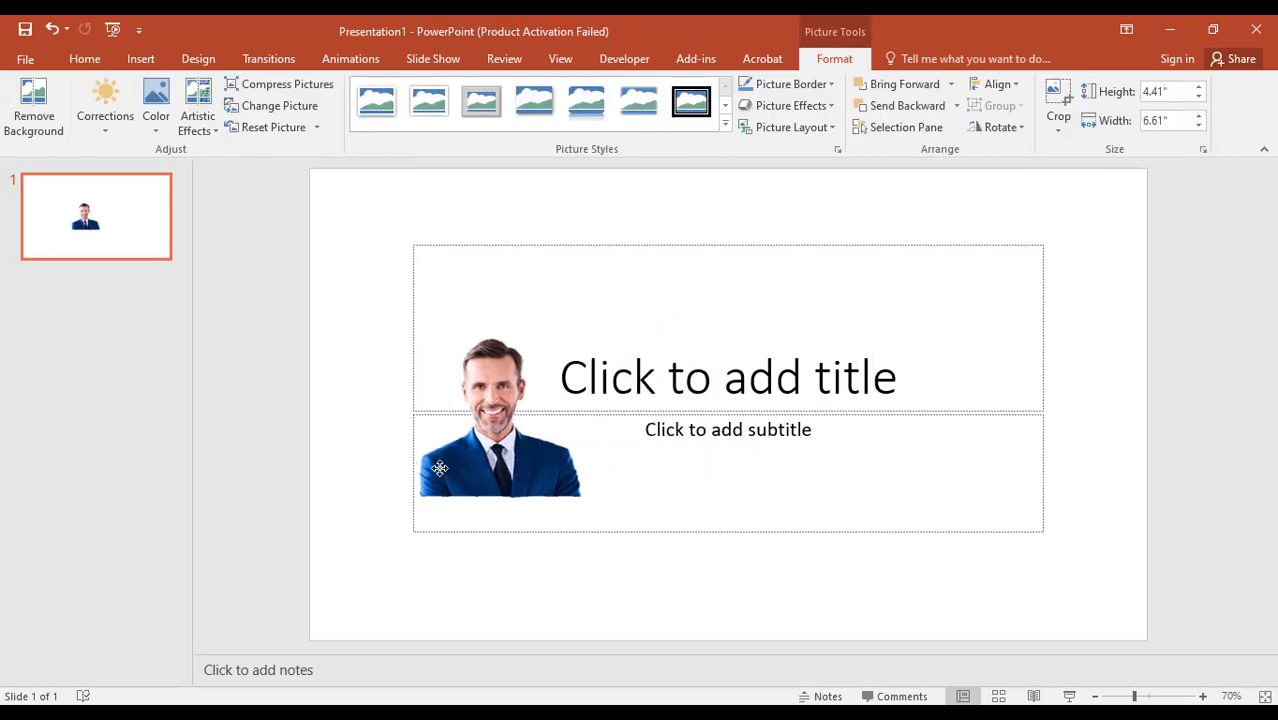
left_click_drag(276, 314, 348, 360)
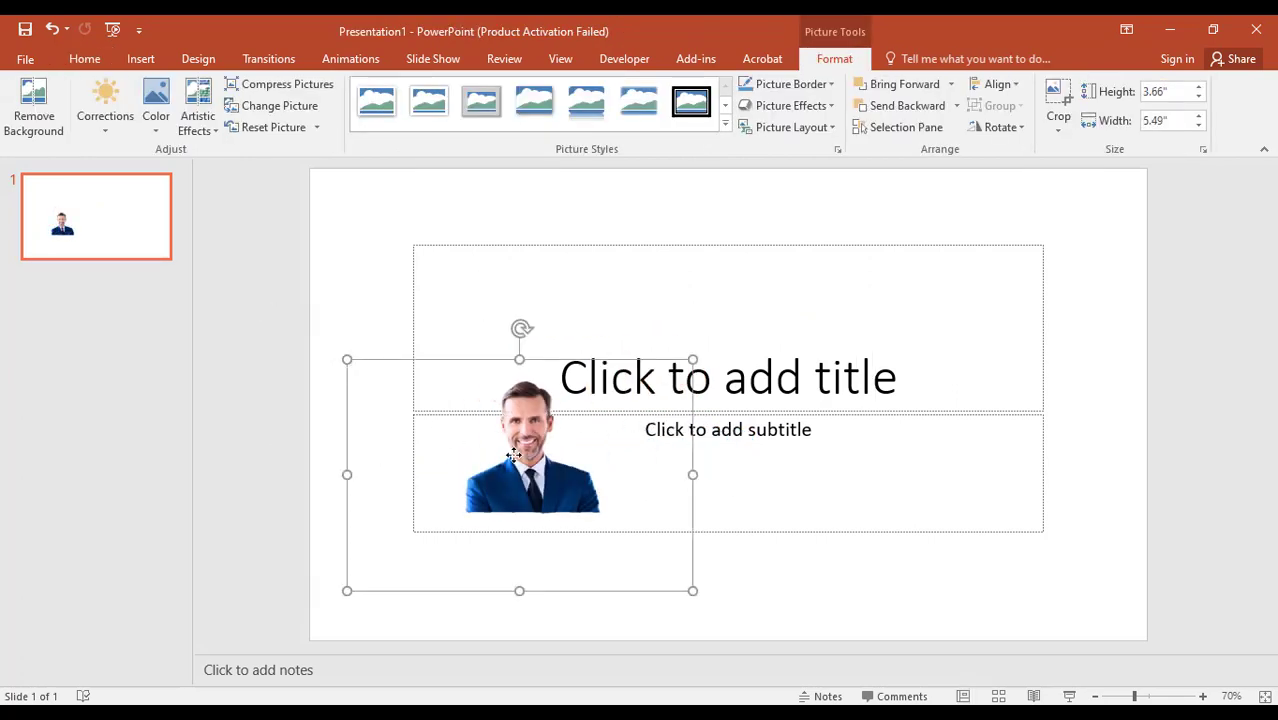
mouse_move(516, 459)
left_mouse_down()
mouse_move(496, 347)
mouse_move(480, 367)
left_mouse_up()
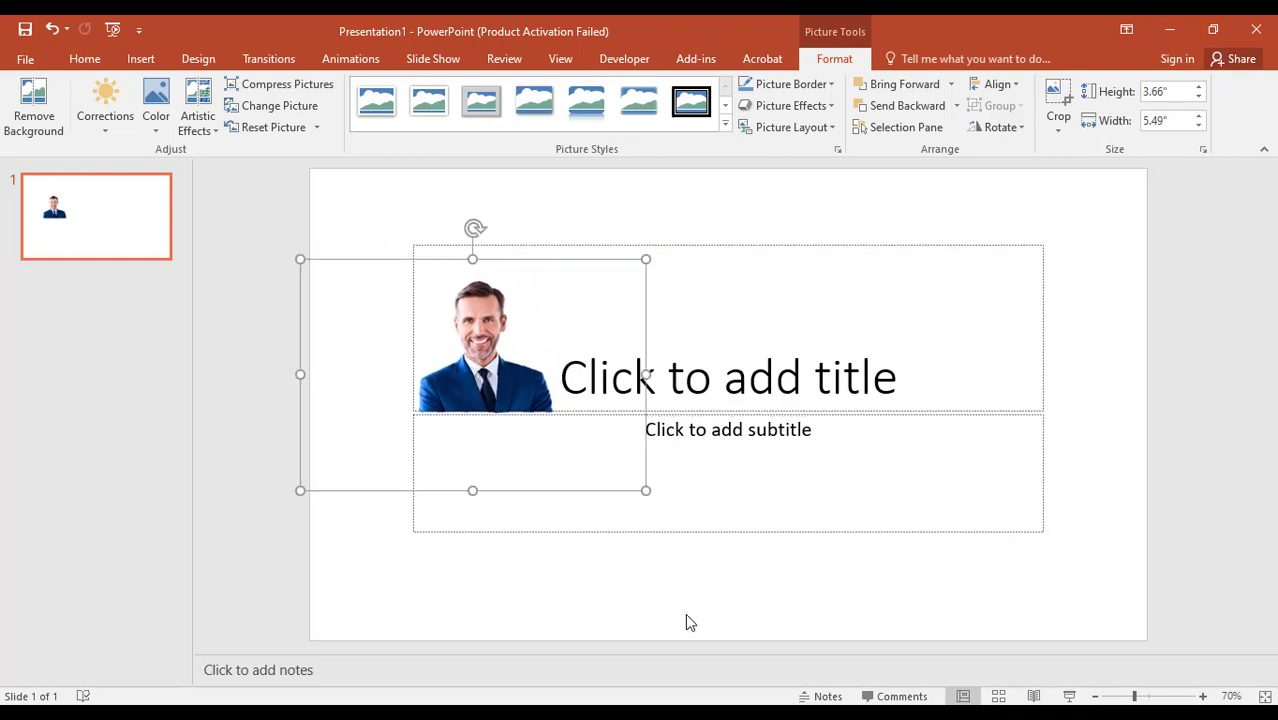
mouse_move(479, 375)
left_mouse_down()
mouse_move(488, 435)
mouse_move(473, 490)
mouse_move(368, 588)
left_mouse_up()
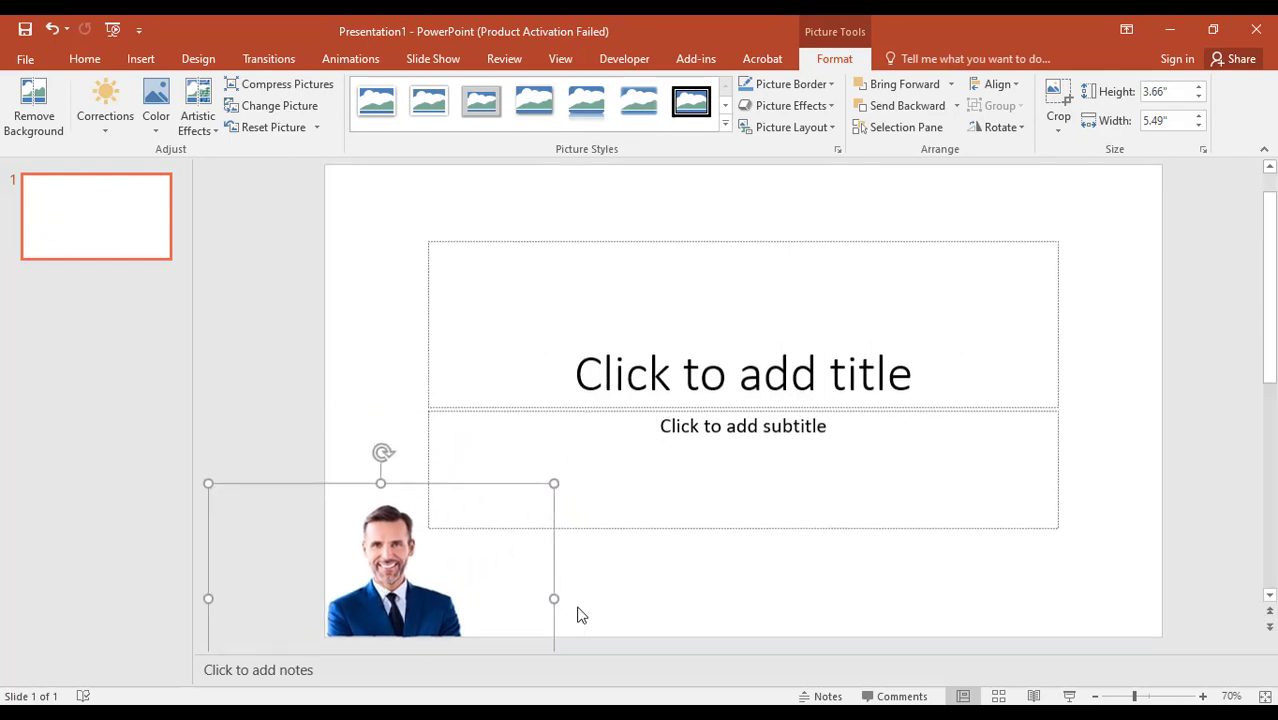
left_click(710, 605)
key("F5")
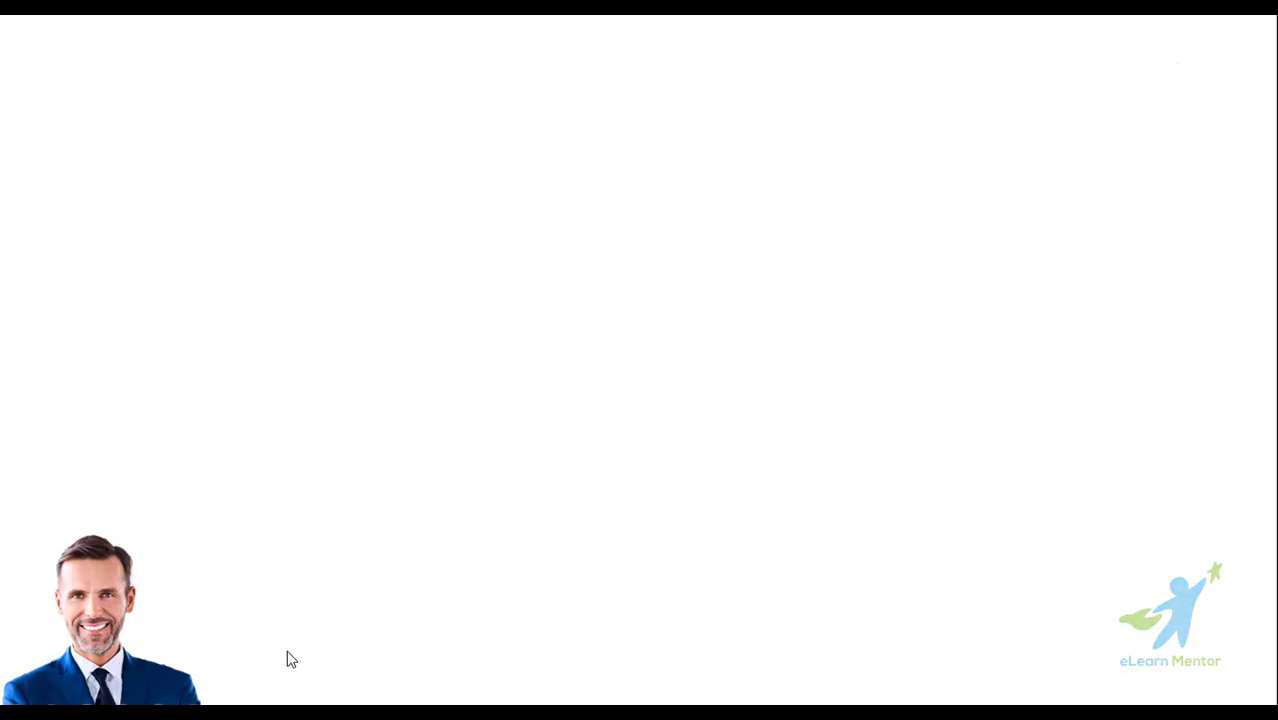
key("Escape")
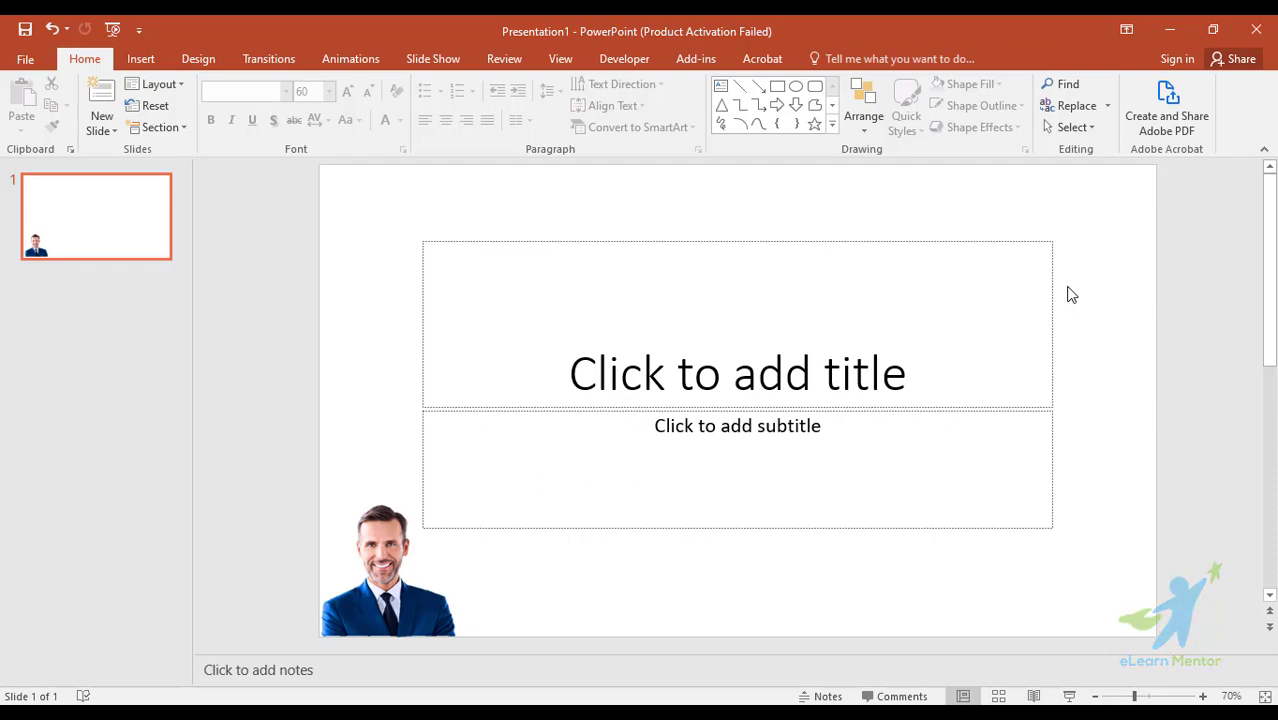
Search Google for 'logo' in a maximized Chrome window.
left_click(713, 640)
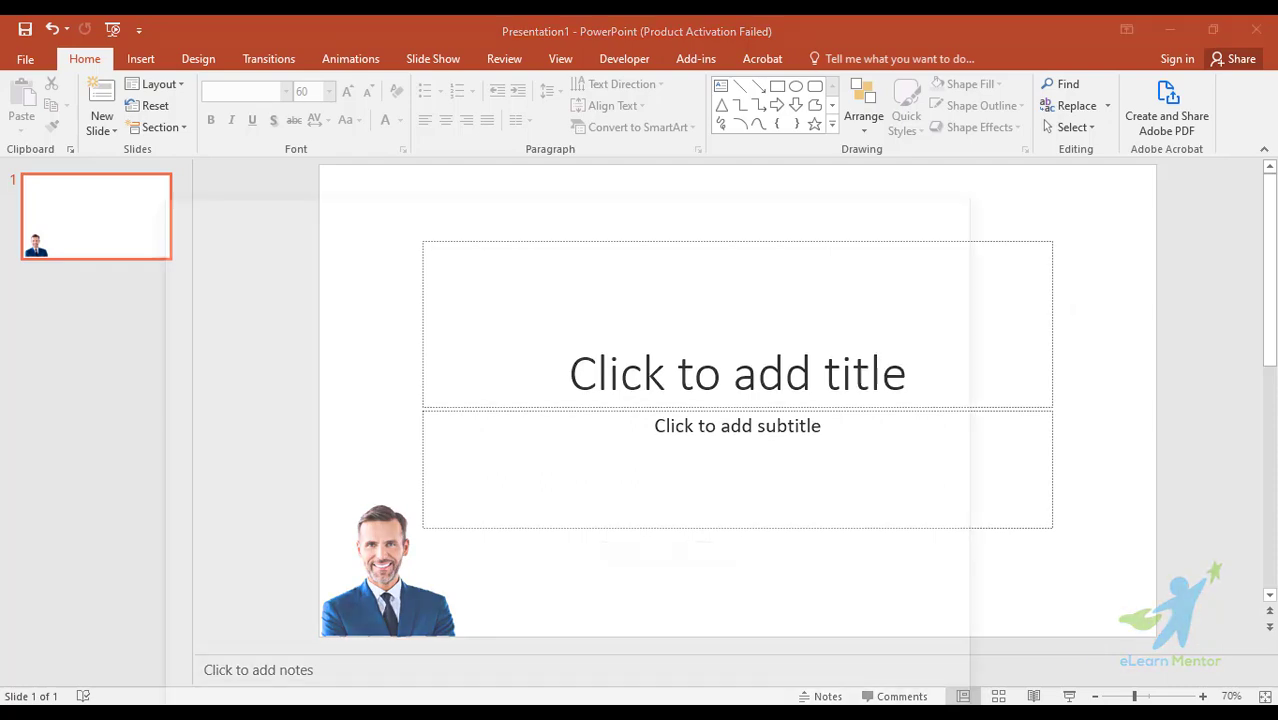
left_click(963, 88)
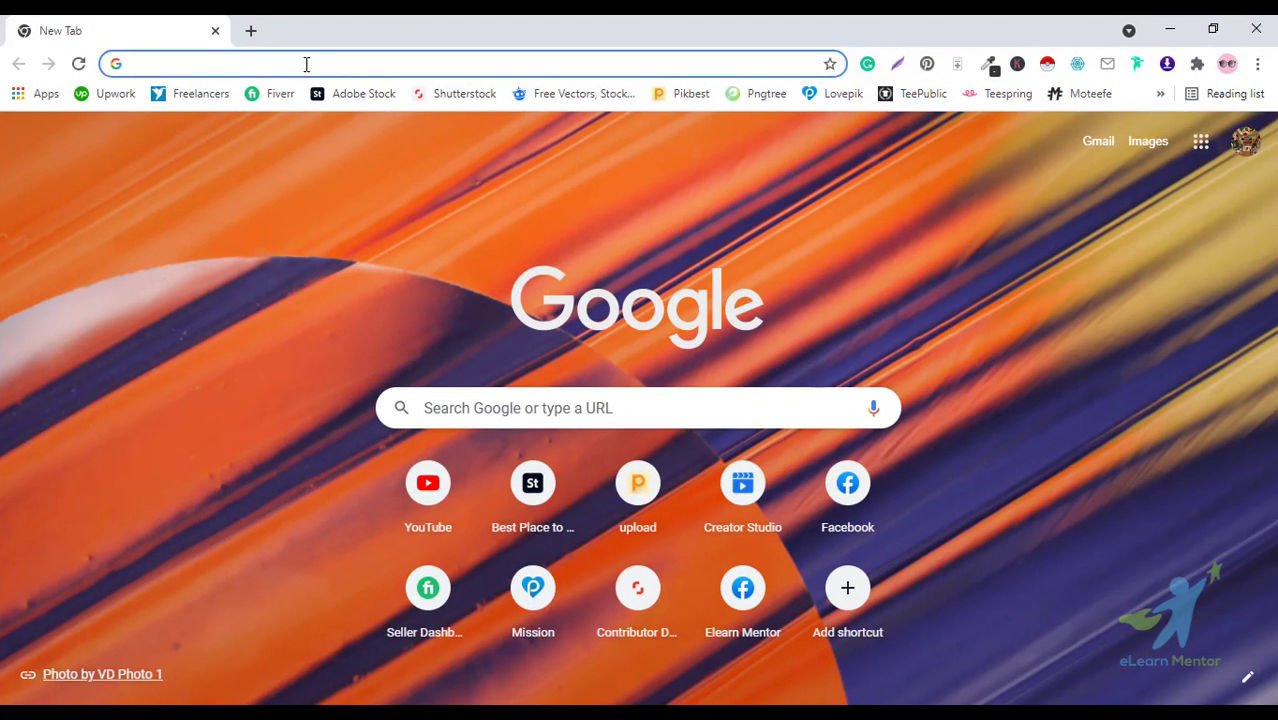
left_click(306, 64)
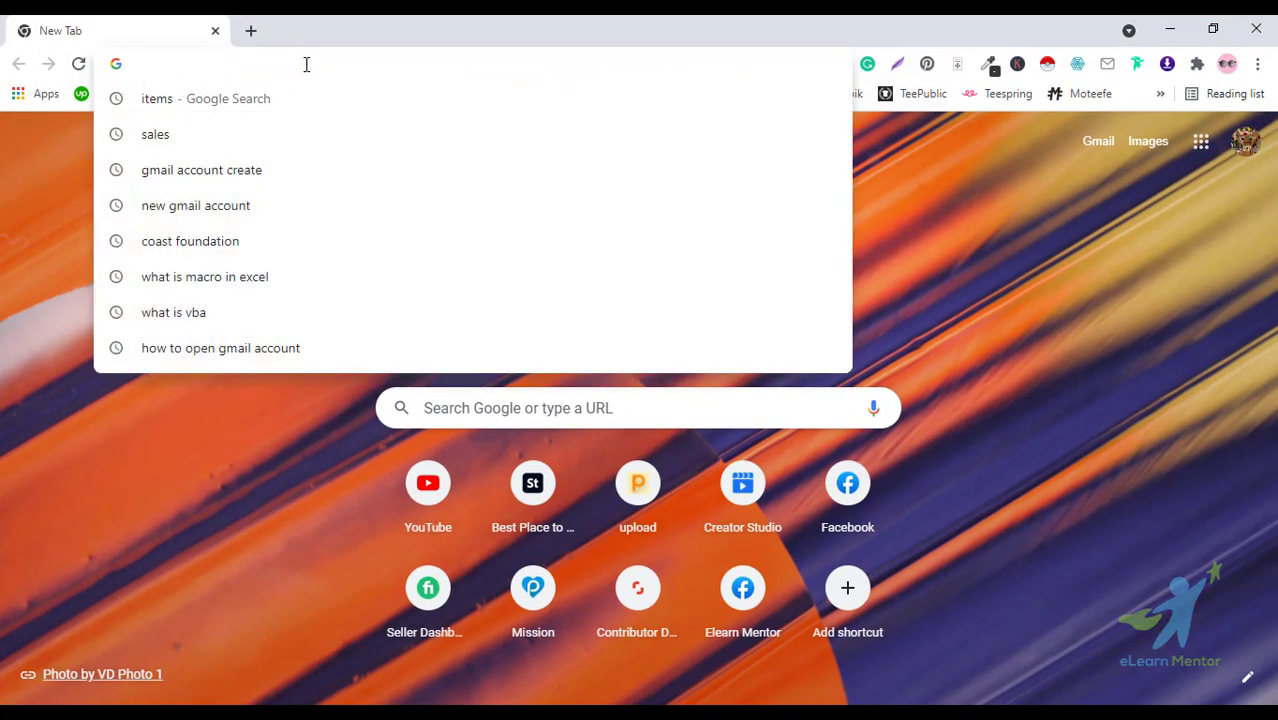
type("log")
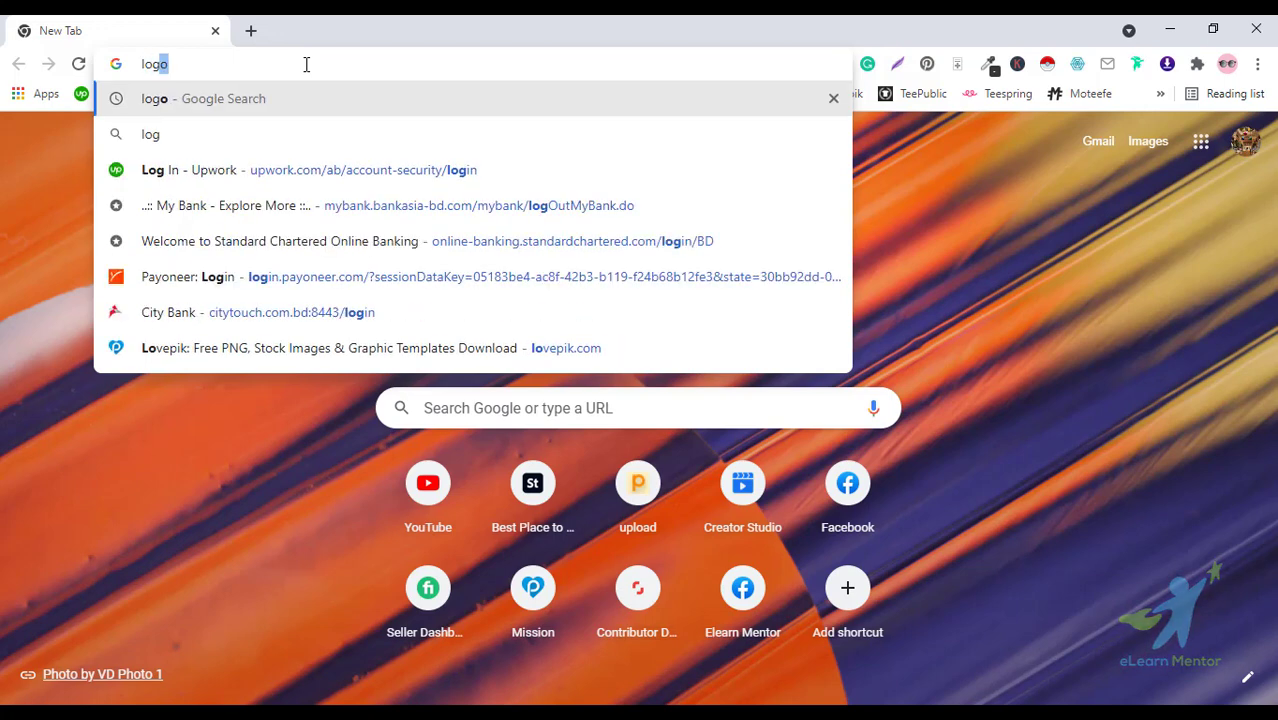
type("o")
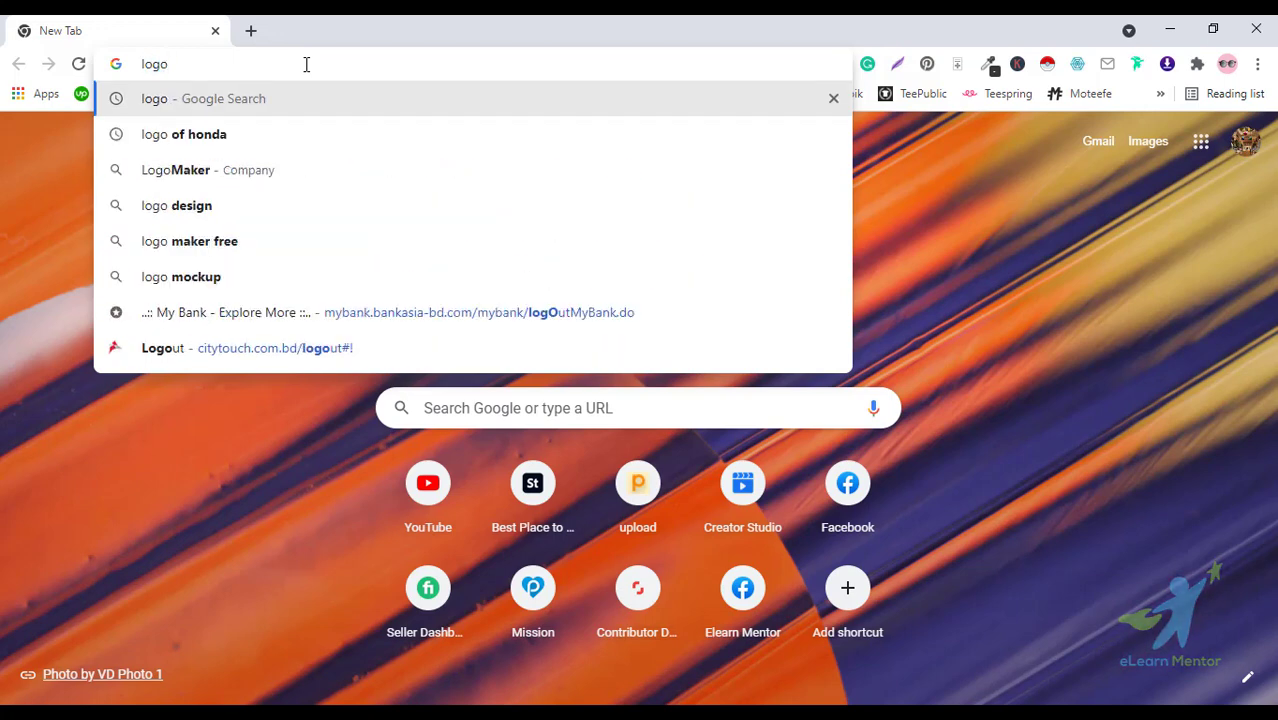
key("Return")
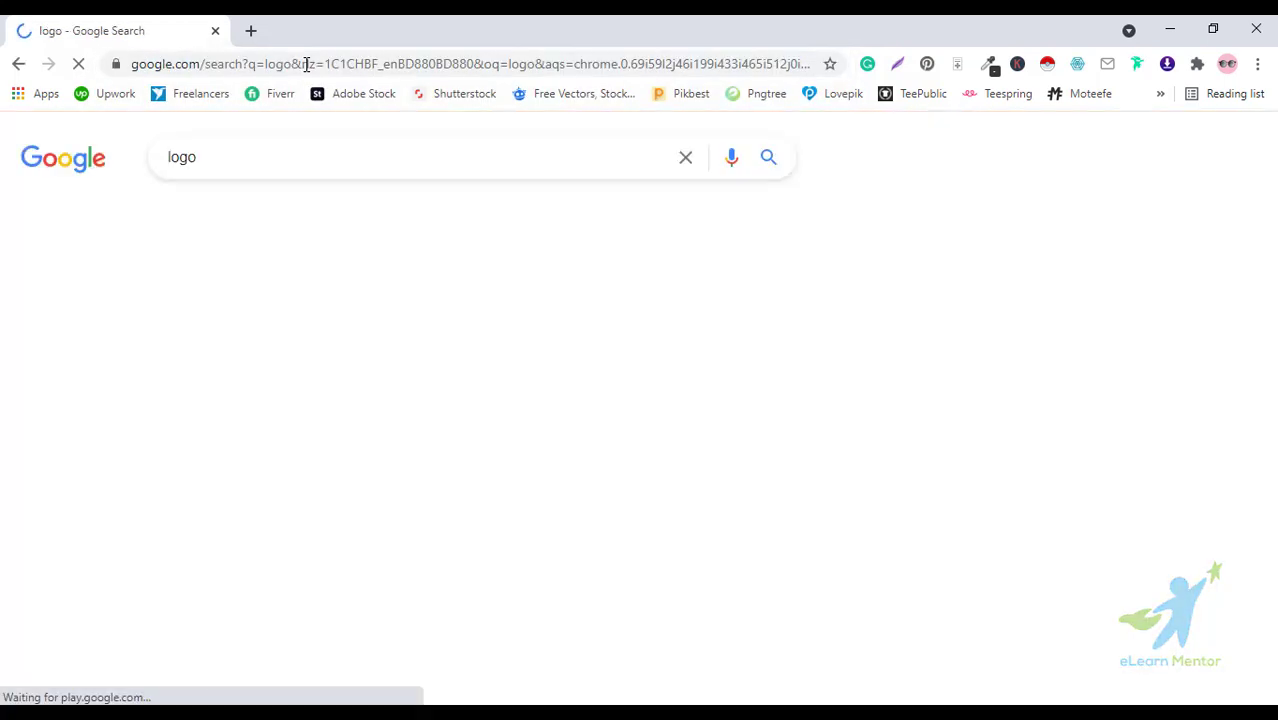
scroll(585, 442, "down", 3)
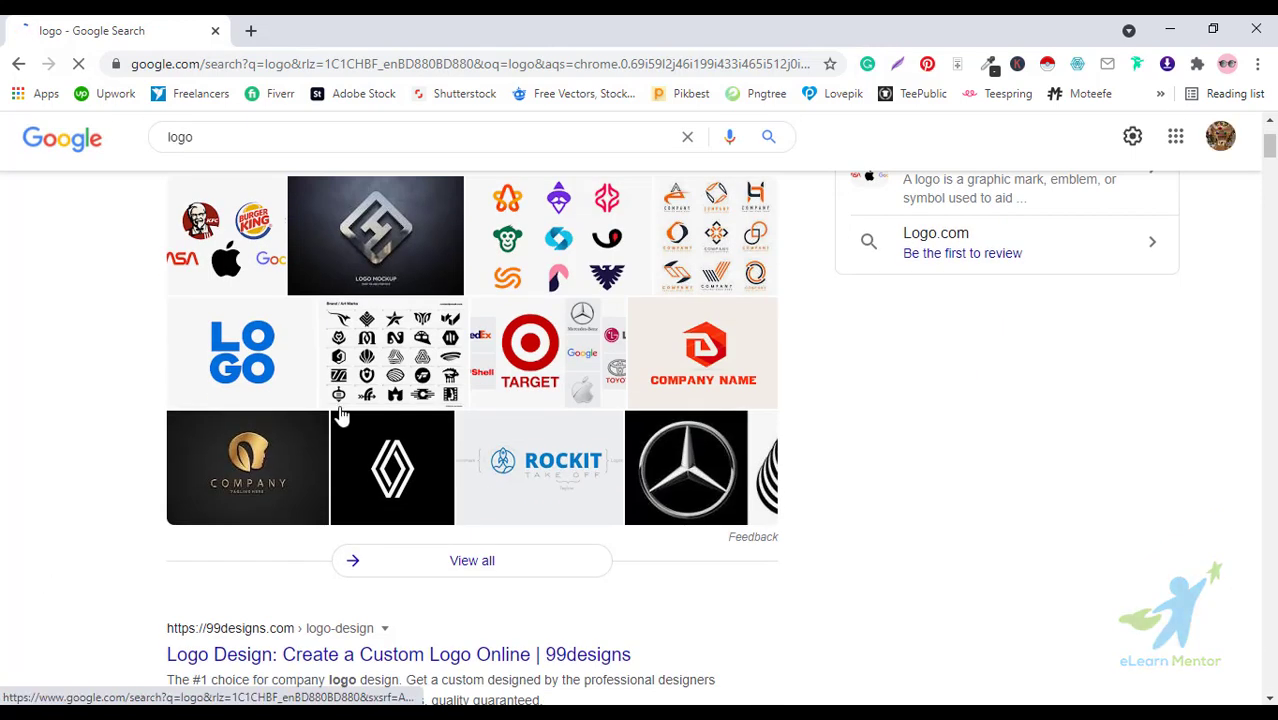
scroll(912, 480, "up", 3)
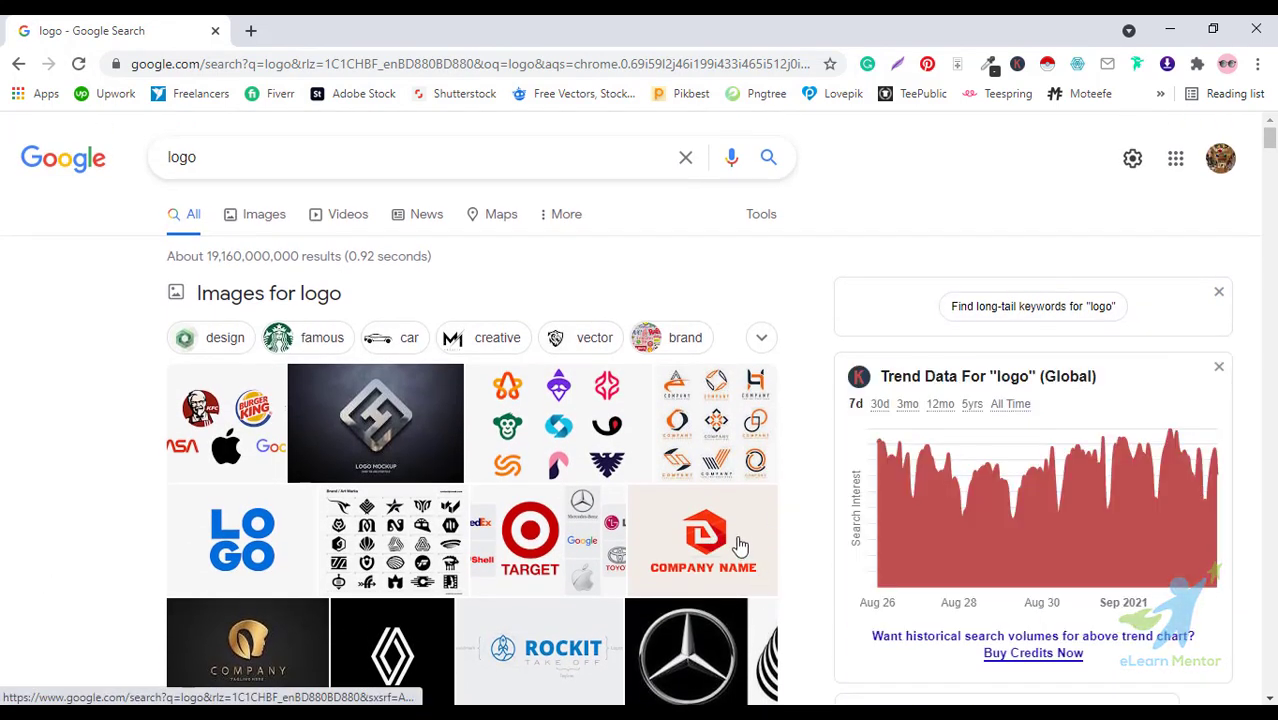
Copy the red COMPANY NAME logo image from the Google Images results.
left_click(738, 544)
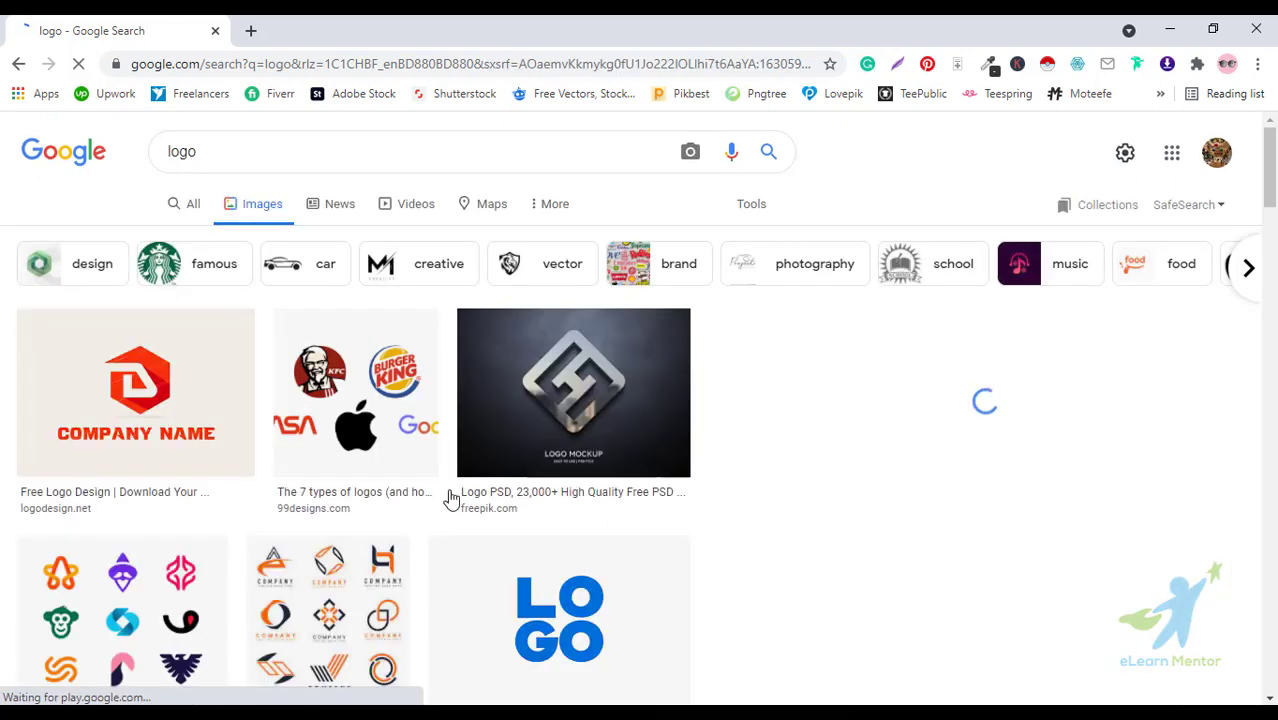
left_click(191, 405)
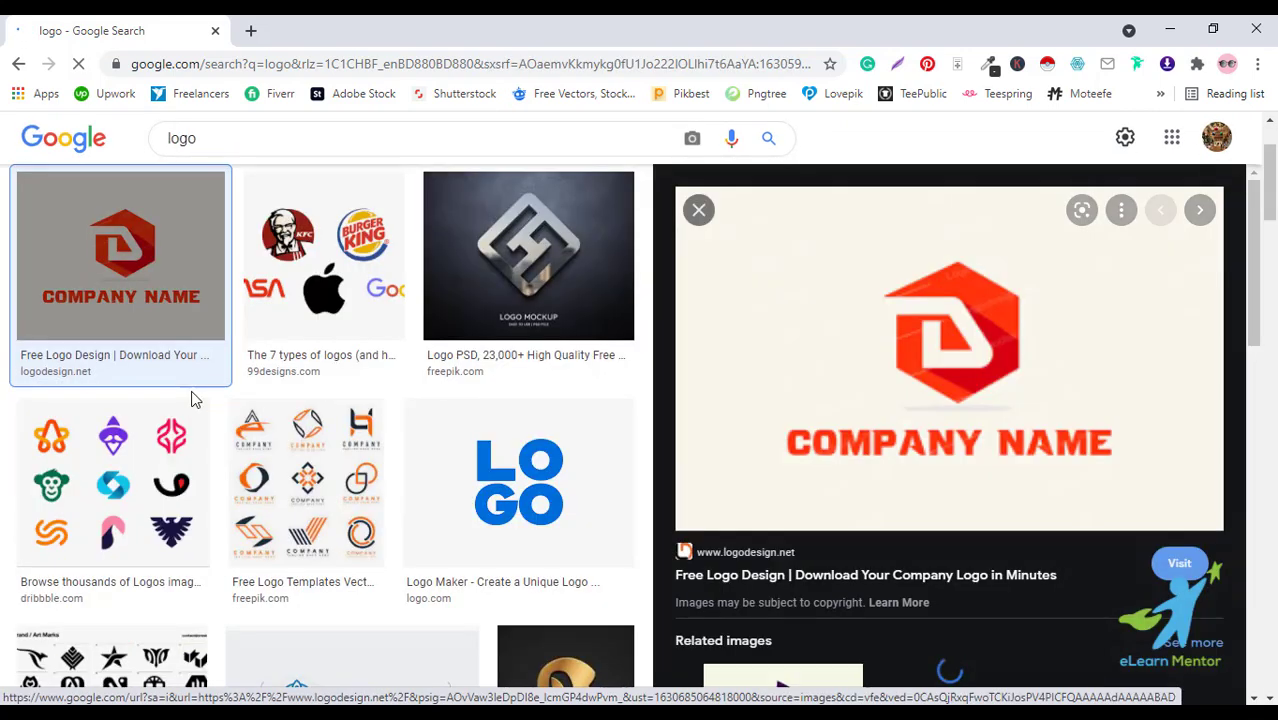
right_click(901, 380)
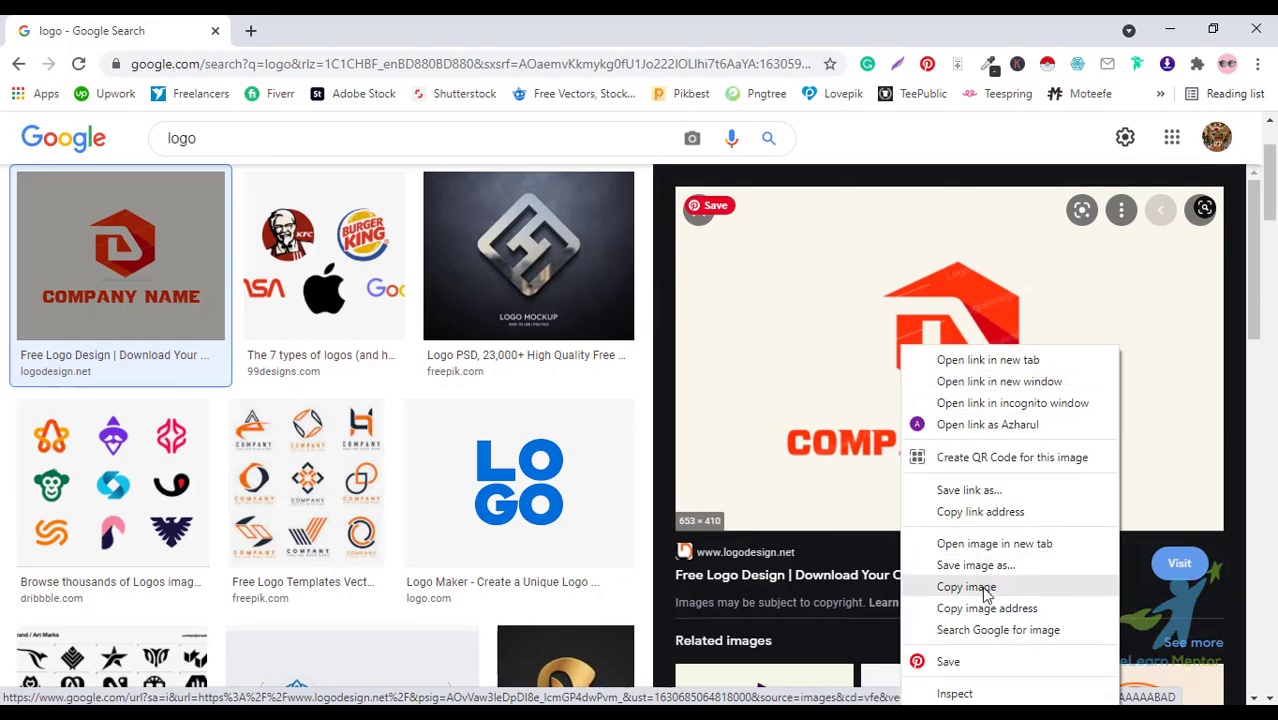
left_click(966, 587)
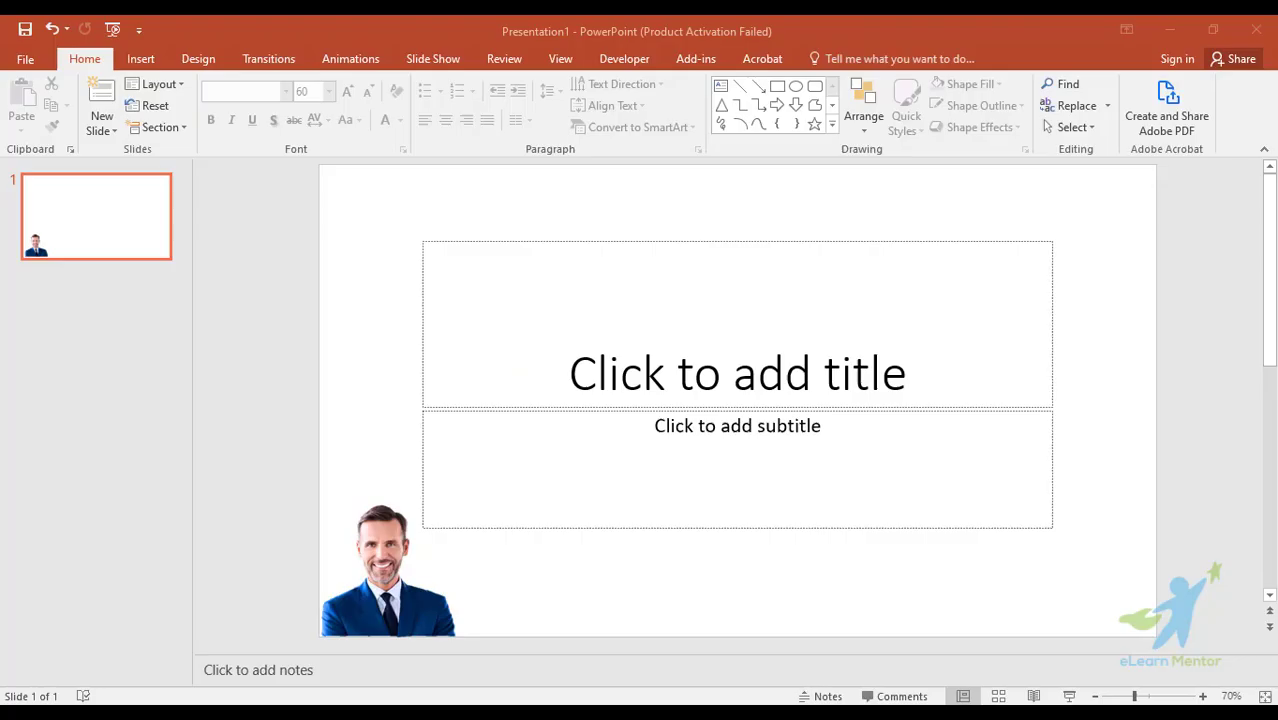
Paste the COMPANY NAME logo and shrink it toward the slide's top-right corner.
key("ctrl+v")
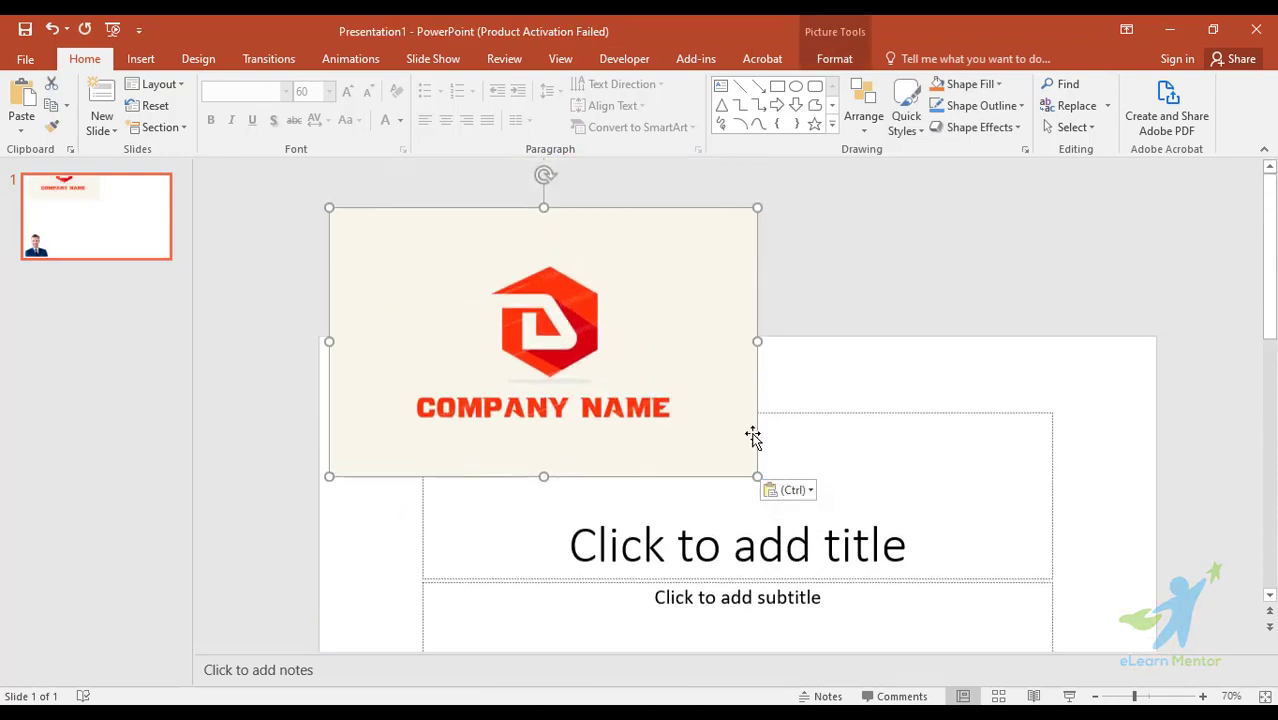
left_click_drag(499, 251, 694, 342)
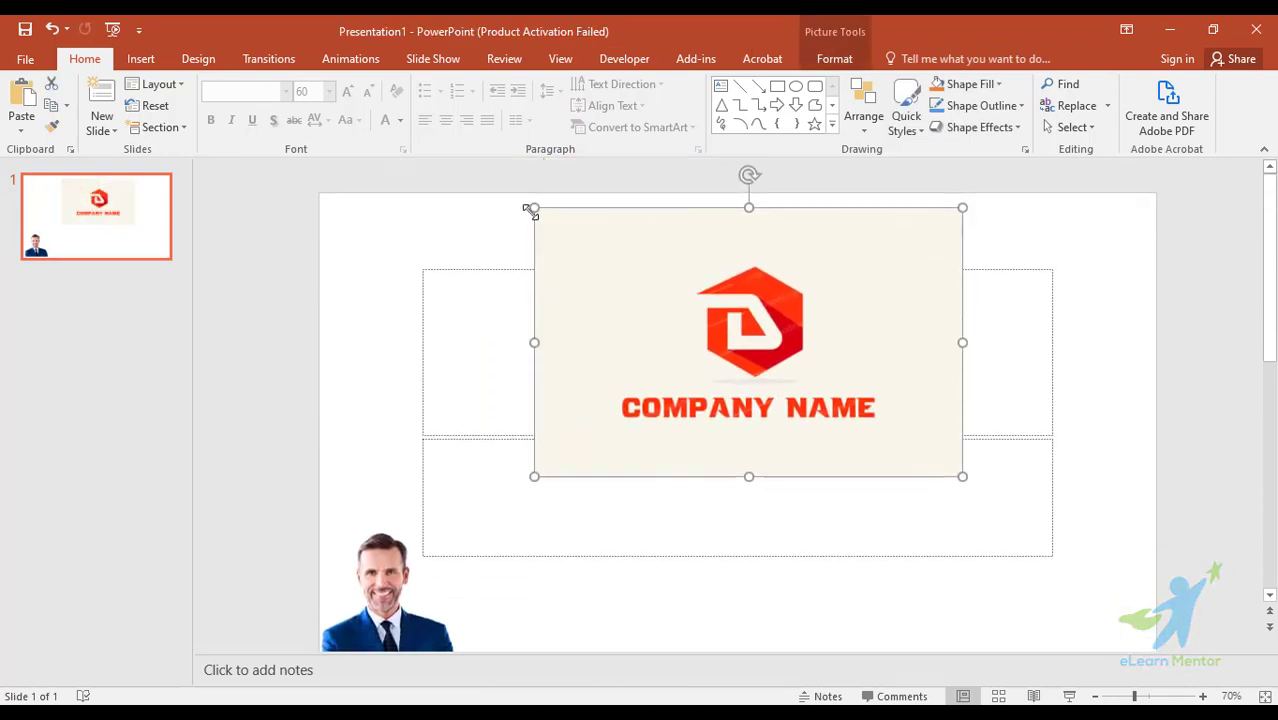
left_click_drag(528, 208, 735, 350)
left_click_drag(916, 360, 1107, 224)
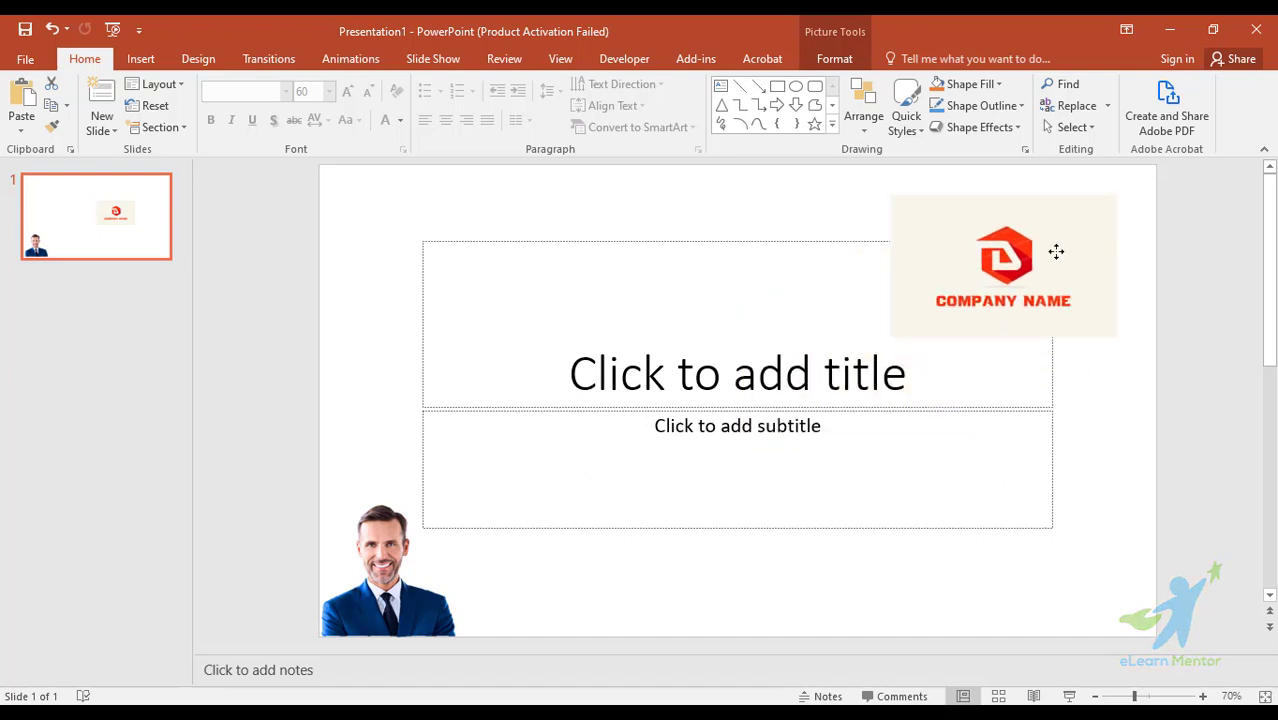
left_click_drag(931, 308, 1020, 253)
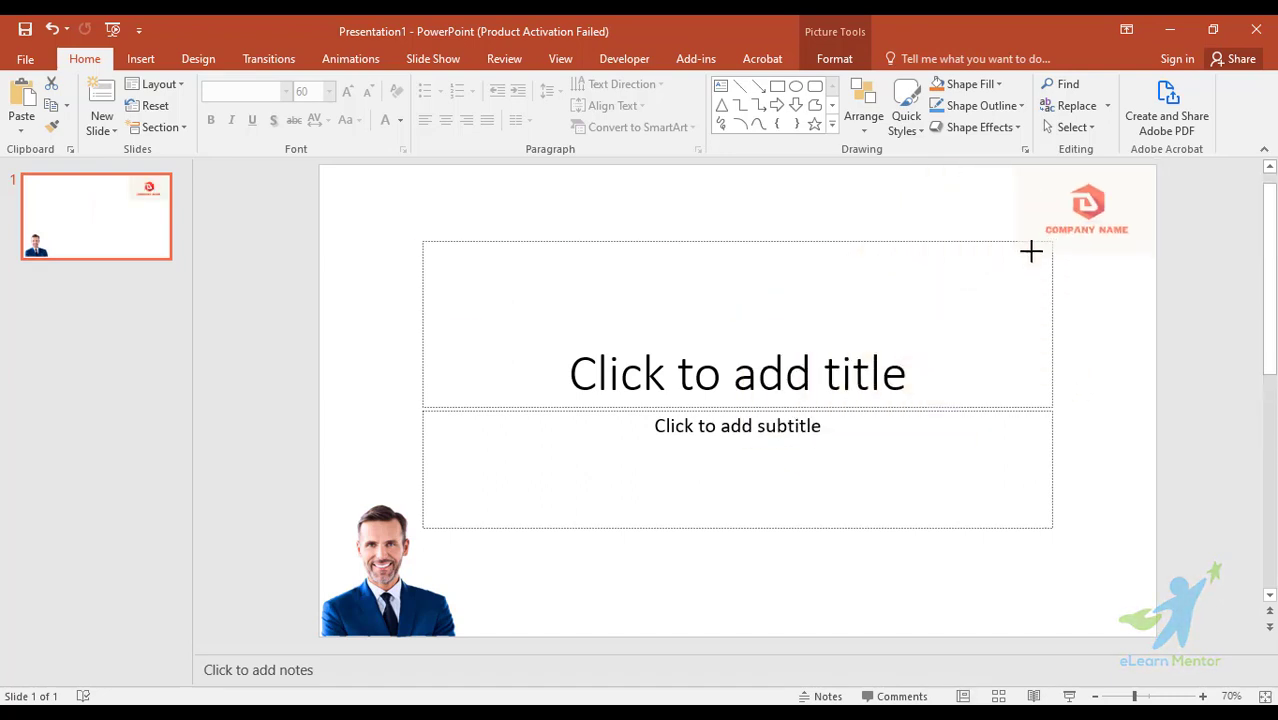
left_click(1133, 322)
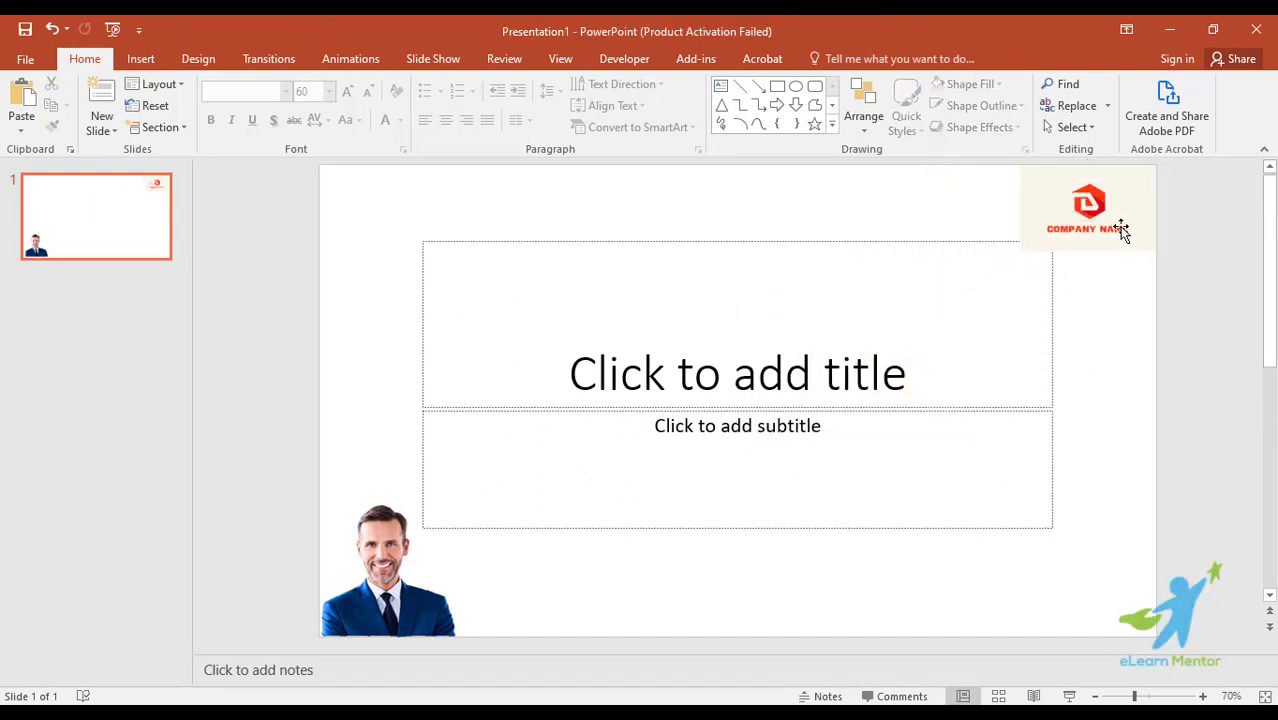
Enlarge the logo again and centre it over the title and subtitle placeholders.
left_click(1036, 236)
left_click_drag(1022, 250, 1054, 240)
left_click(1160, 275)
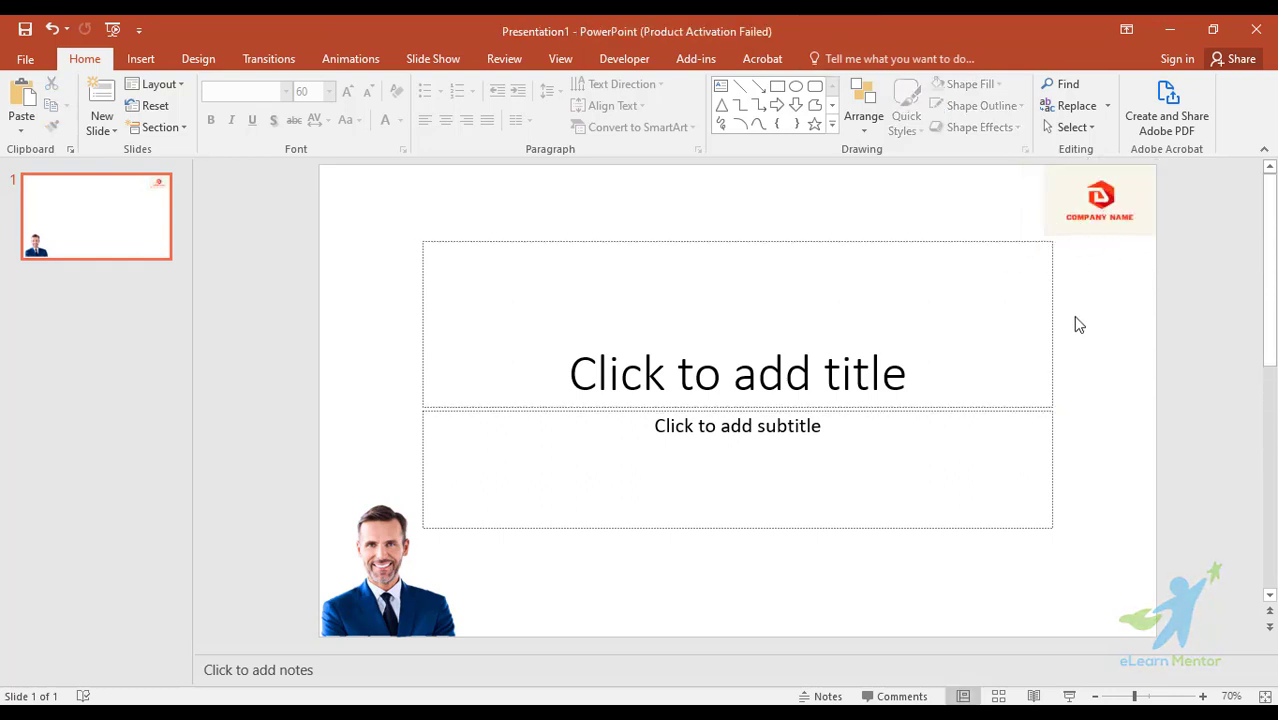
left_click(1100, 200)
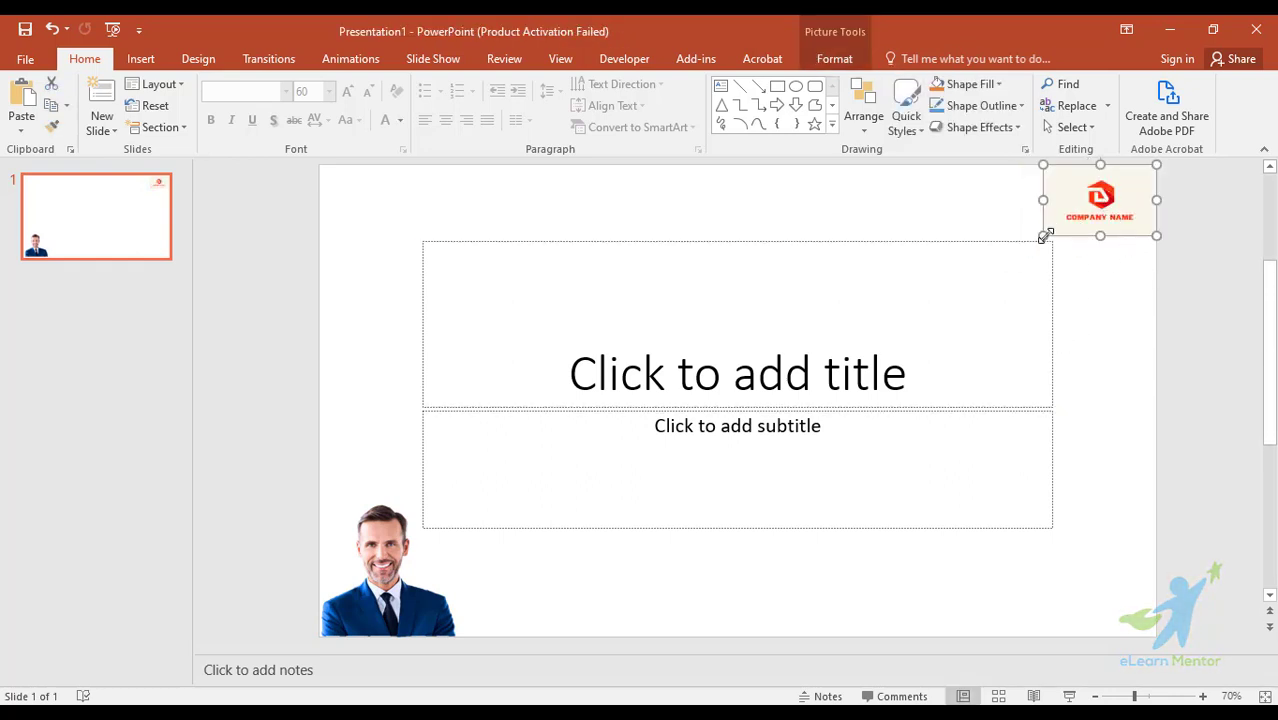
left_click_drag(1044, 236, 636, 491)
left_click_drag(884, 360, 726, 394)
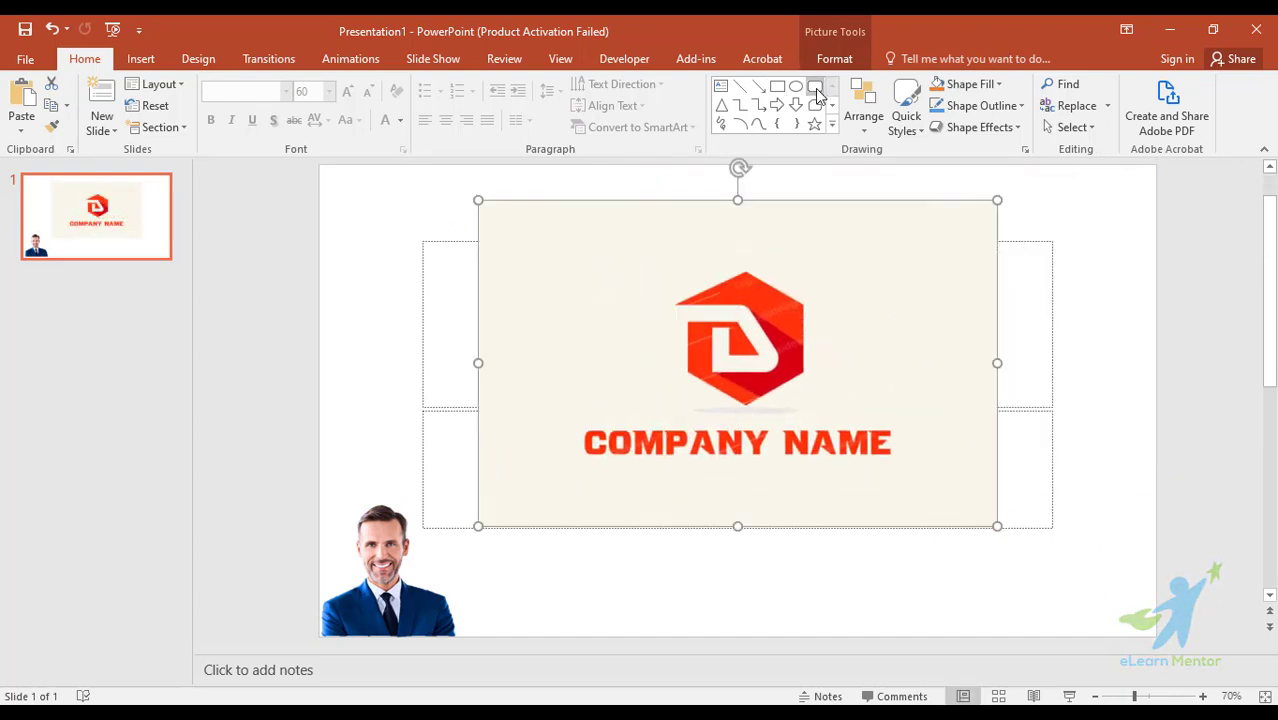
Start Remove Background on the logo, switch to Mark Areas to Keep, and undo a stray removal mark.
left_click(834, 59)
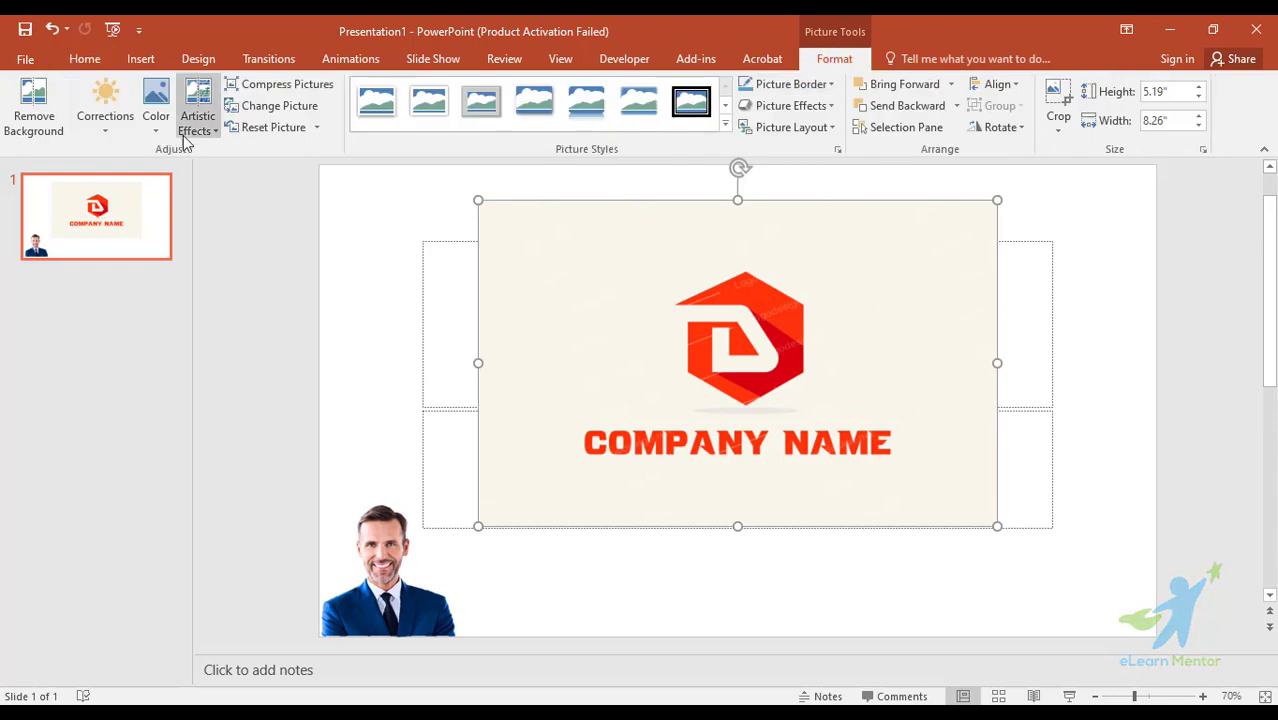
left_click(34, 110)
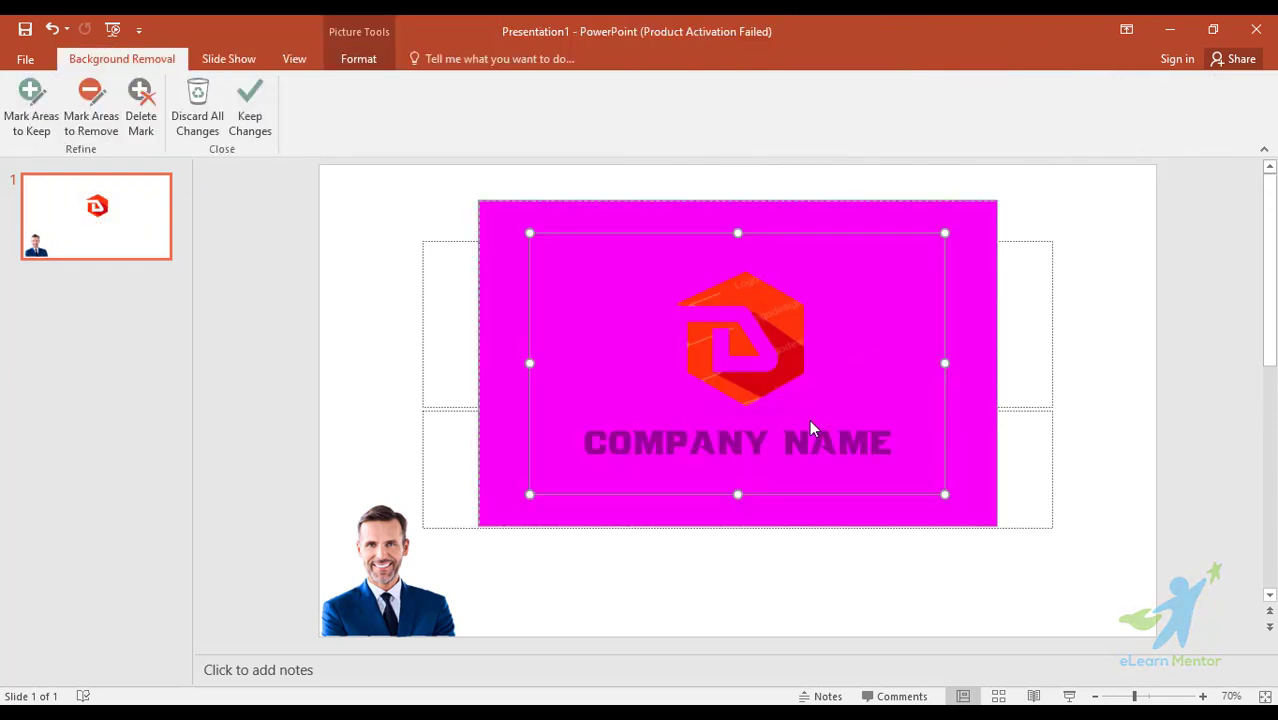
scroll(808, 550, "up", 3)
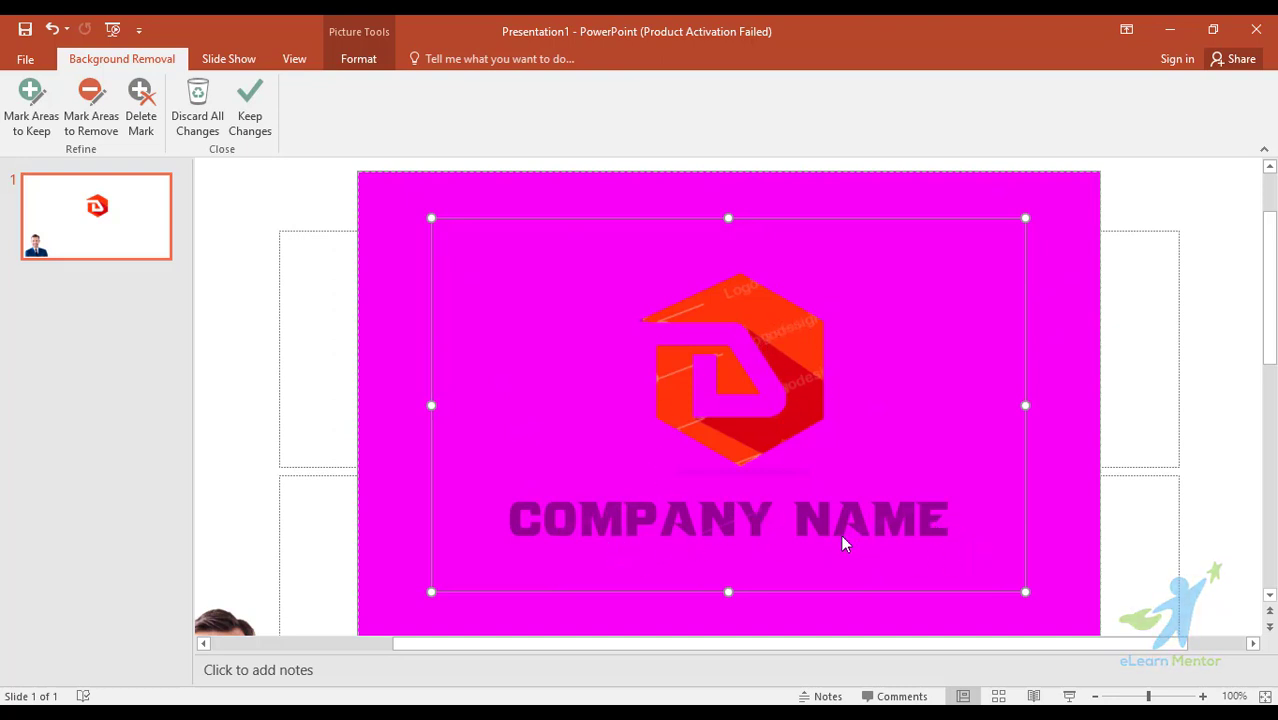
left_click(514, 513)
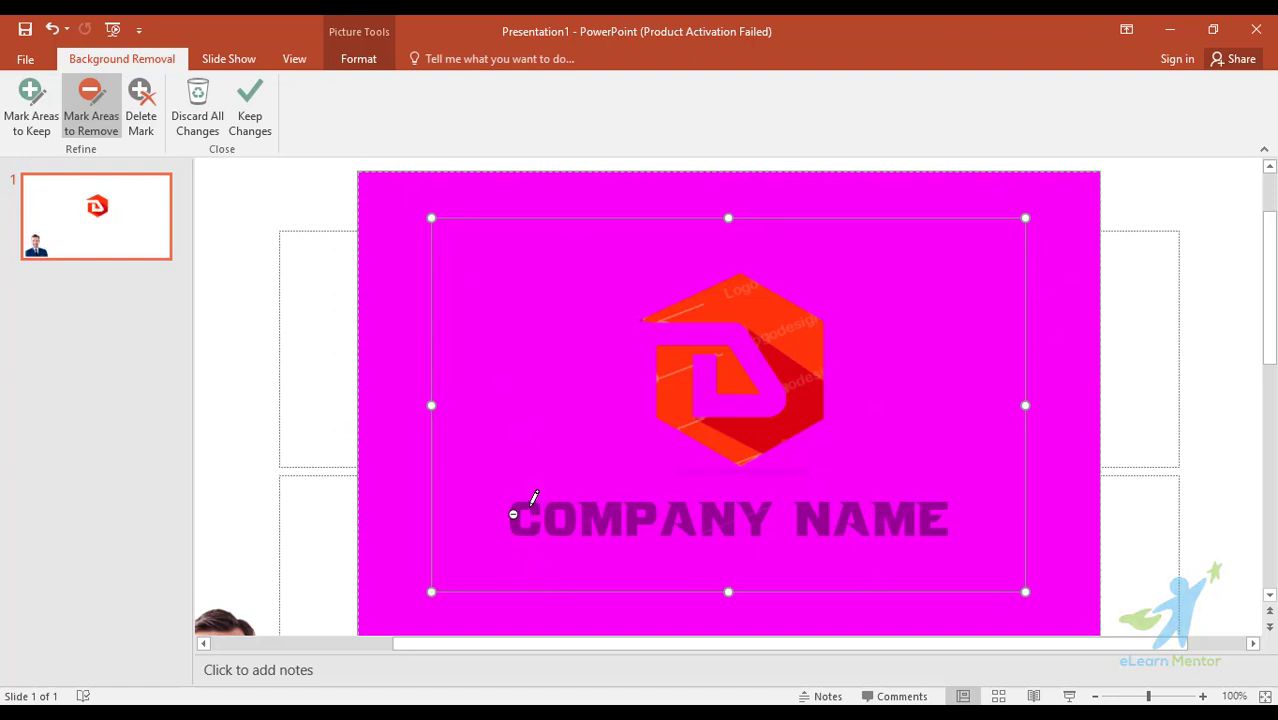
left_click(32, 128)
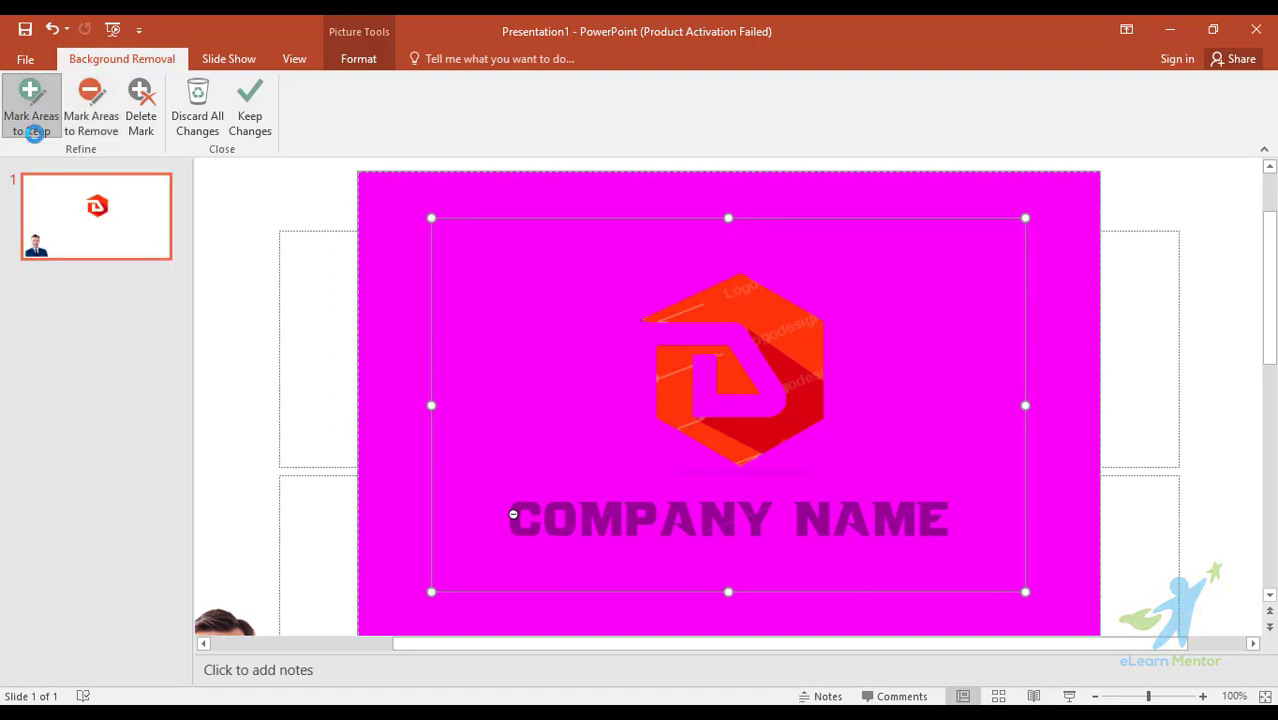
key("ctrl+z")
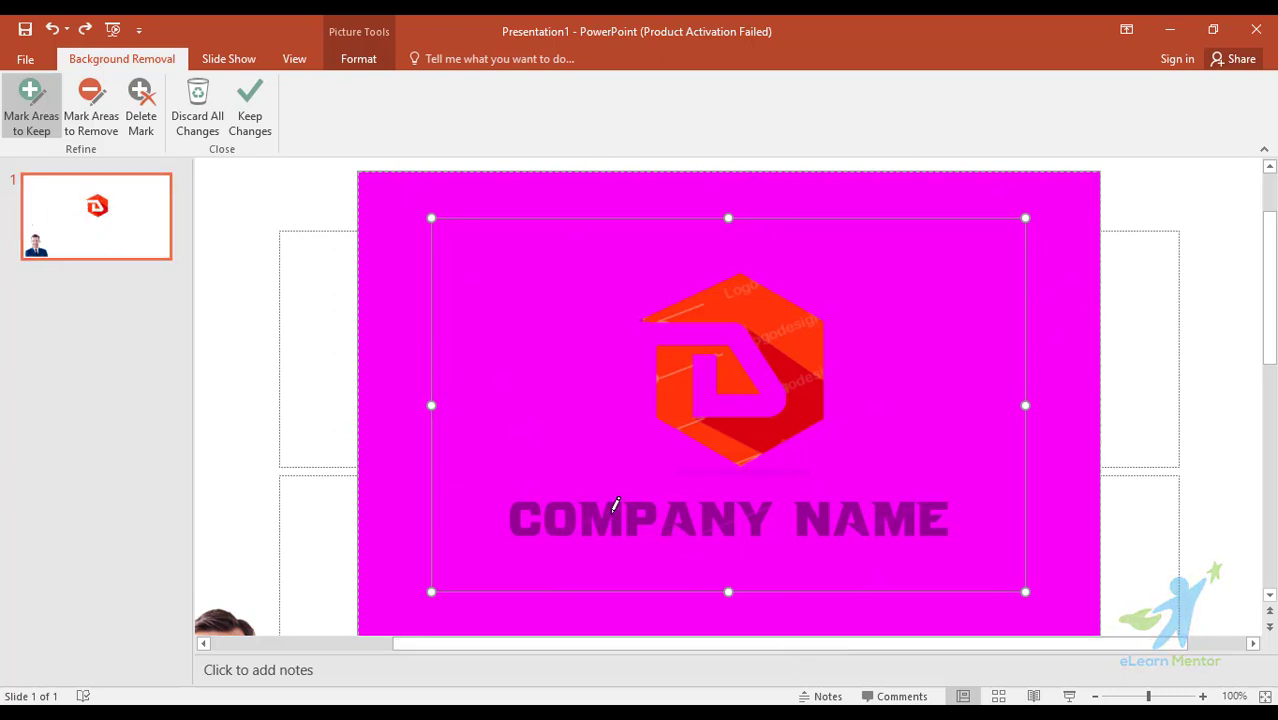
Mark all eleven letters of COMPANY NAME as areas to keep.
left_click(592, 508)
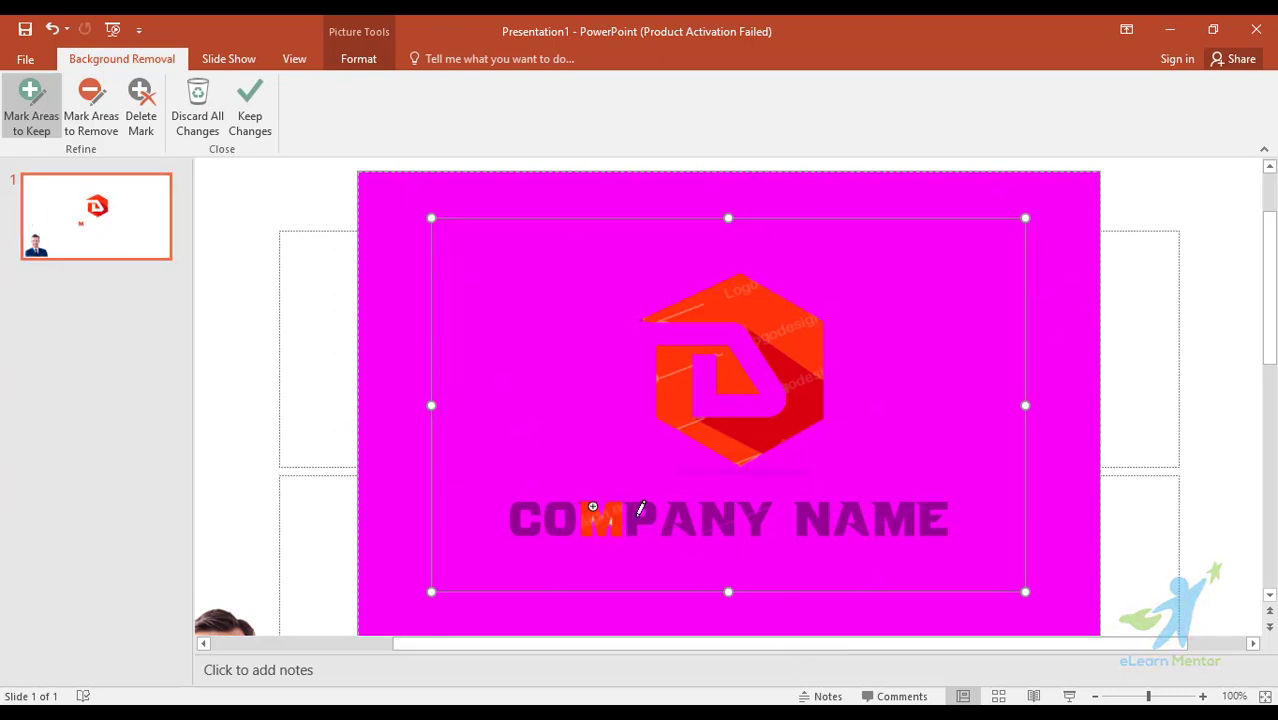
left_click(633, 509)
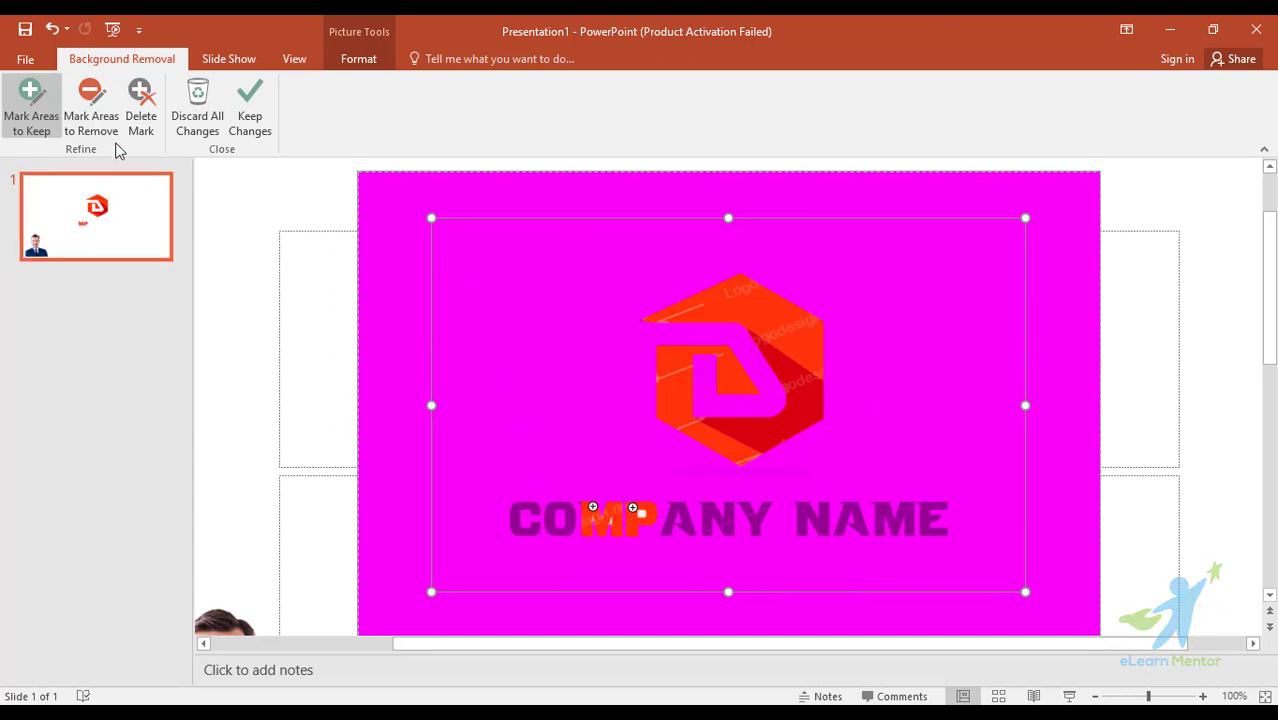
left_click(551, 517)
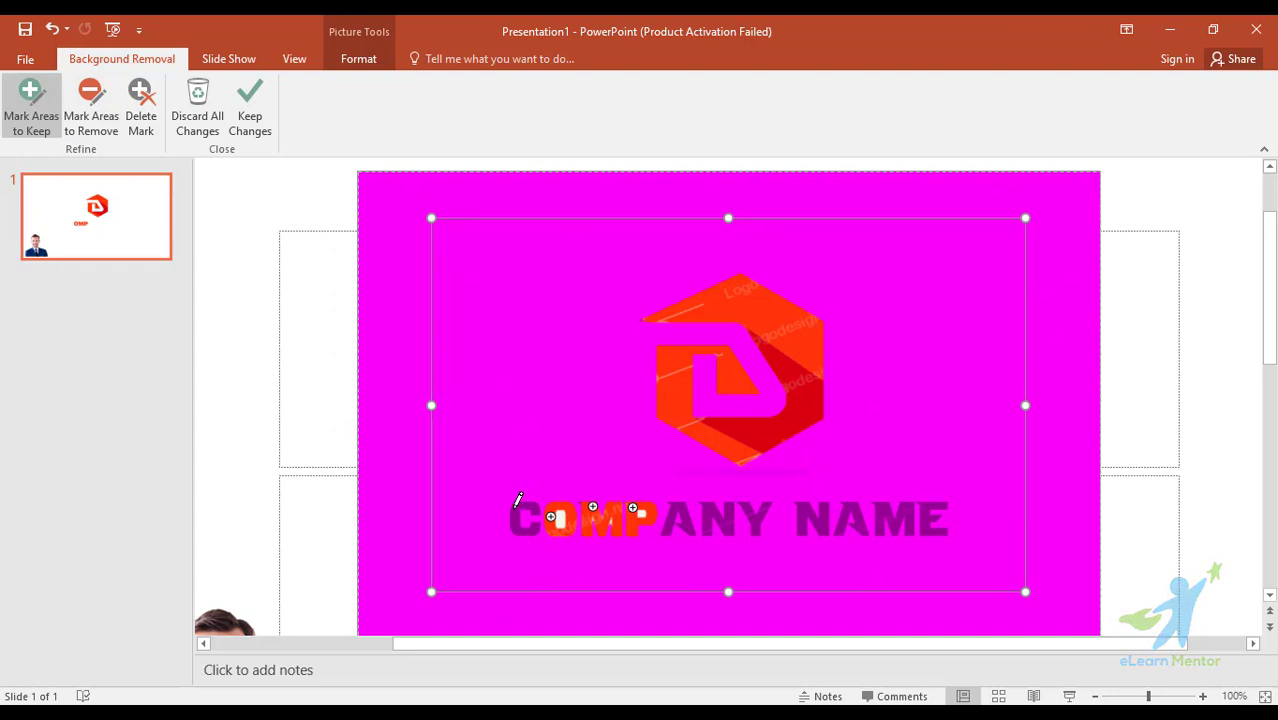
left_click(513, 507)
left_click(681, 507)
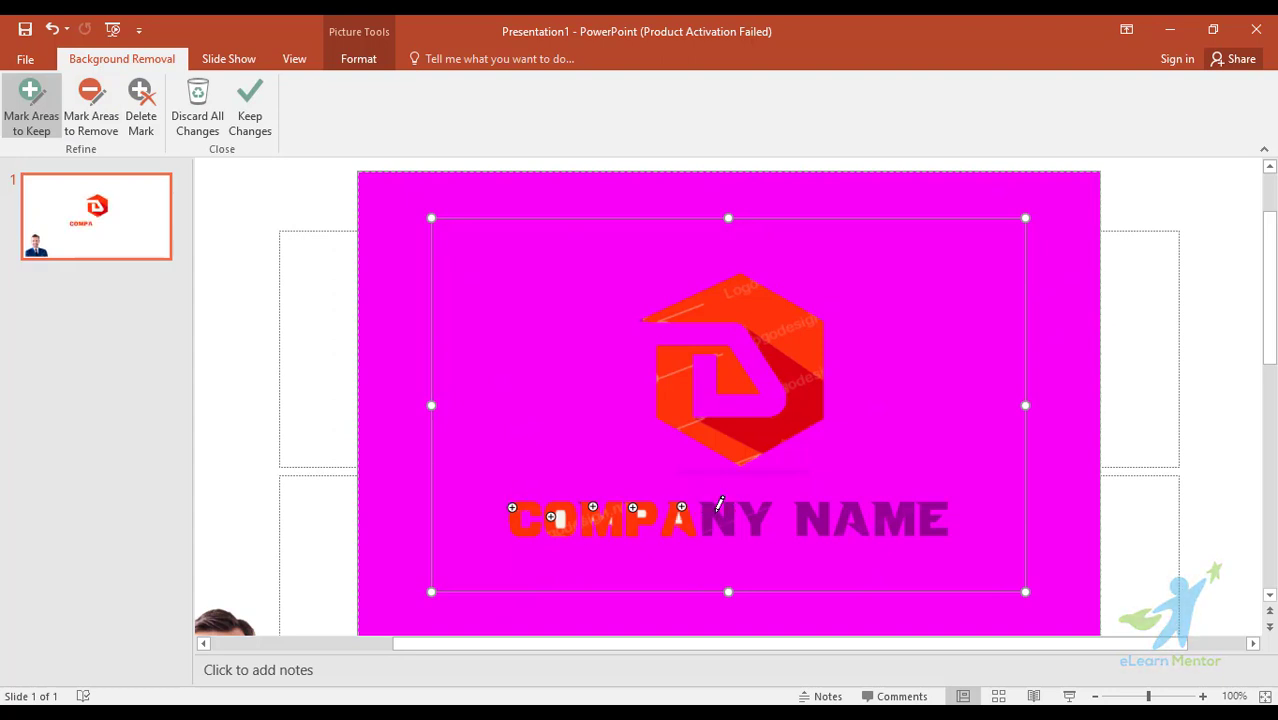
left_click(709, 513)
left_click(751, 513)
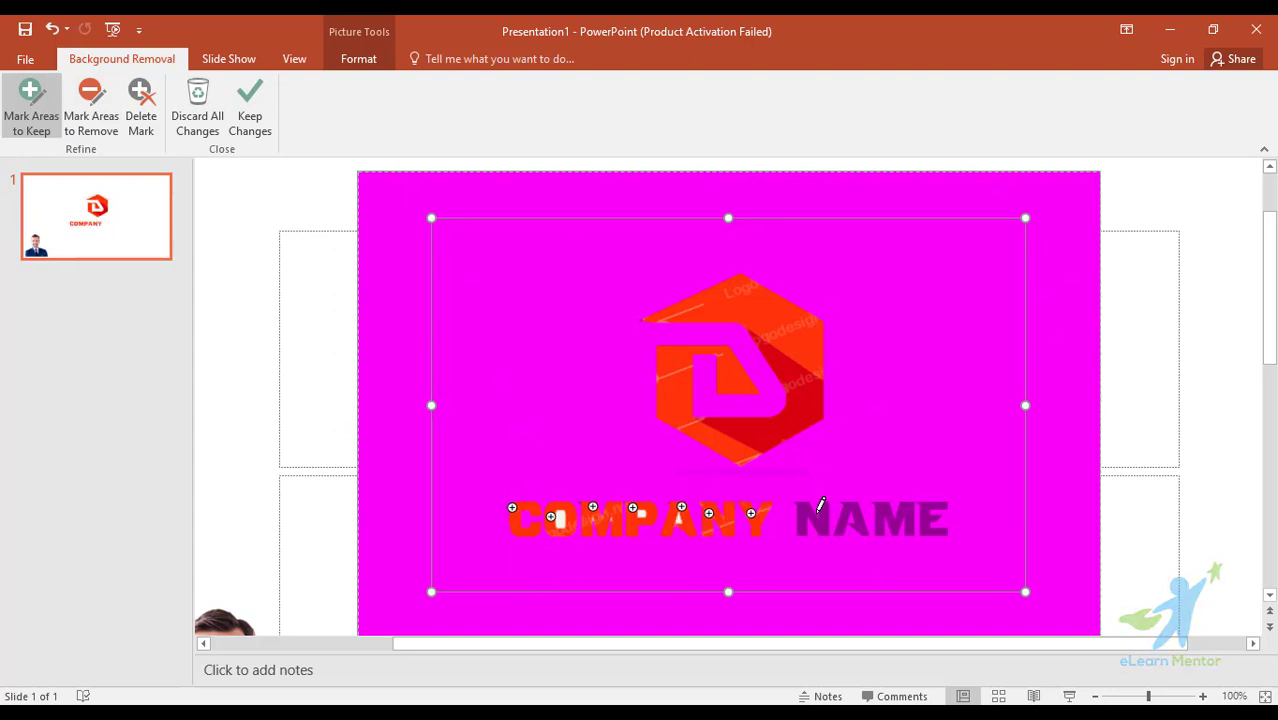
left_click(819, 521)
left_click(845, 513)
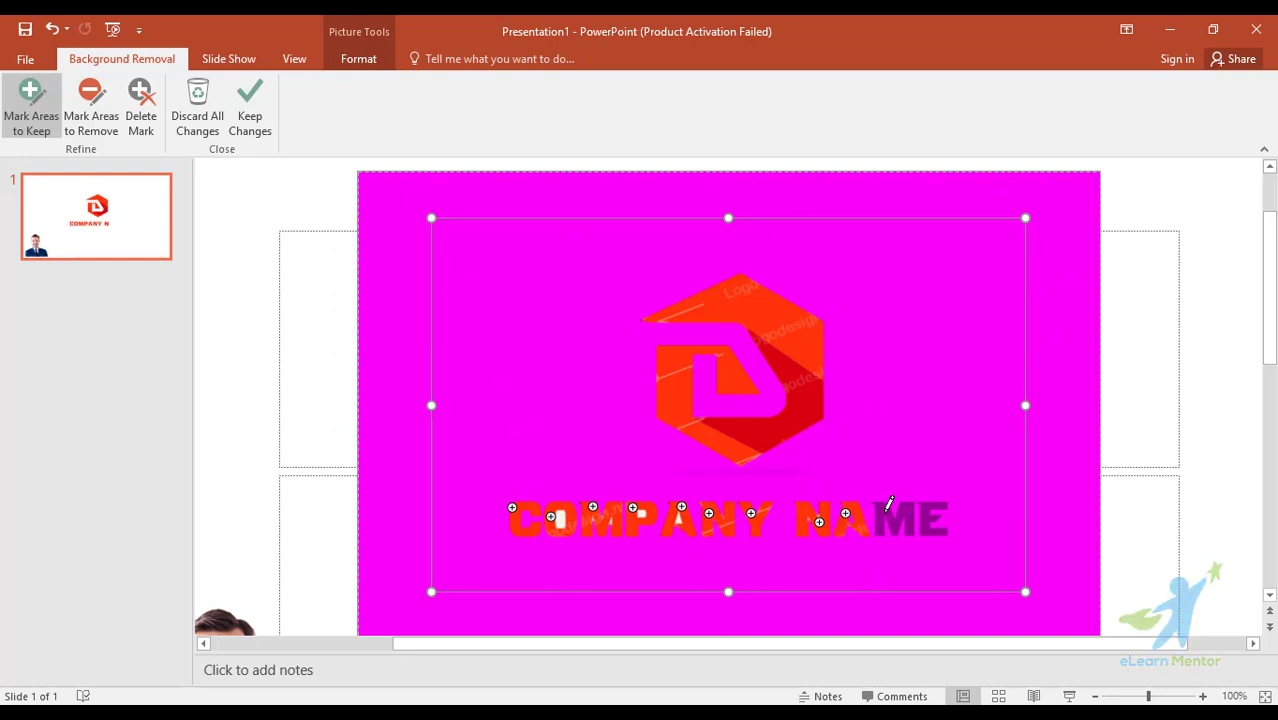
left_click(880, 514)
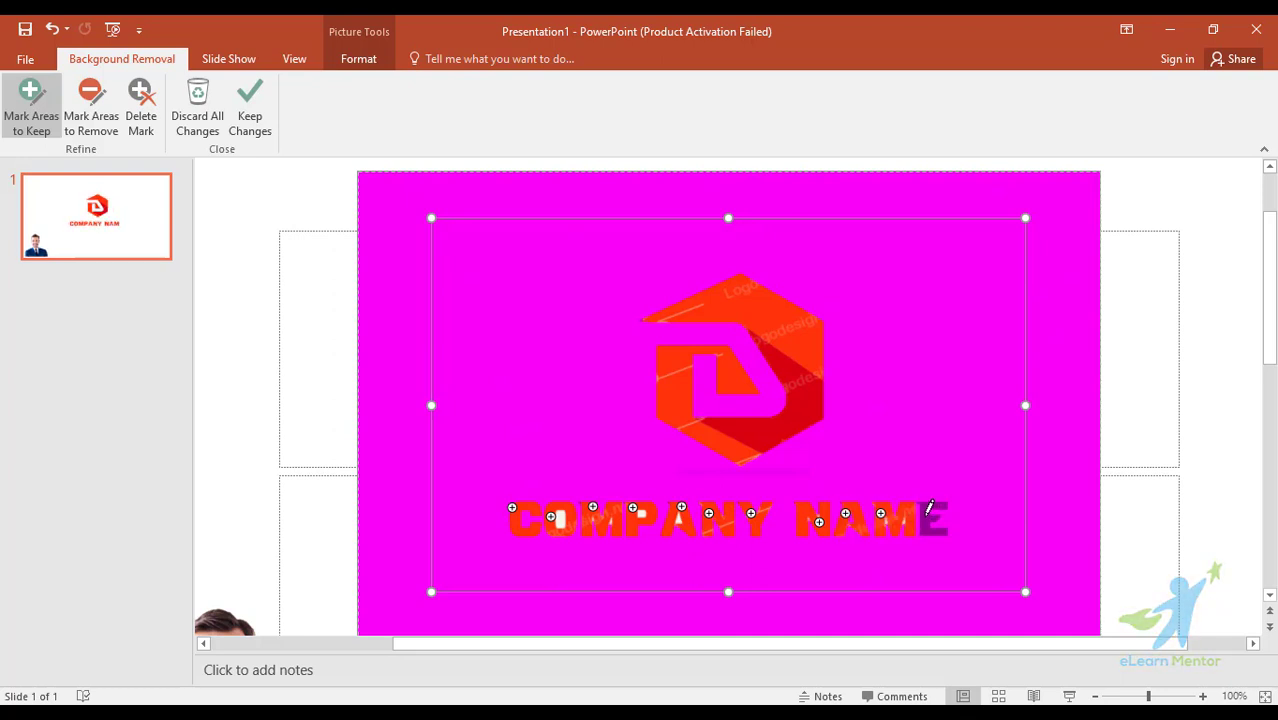
left_click(925, 515)
Mark the white holes inside the O, A and P of COMPANY as areas to remove.
scroll(886, 568, "up", 5, "ctrl")
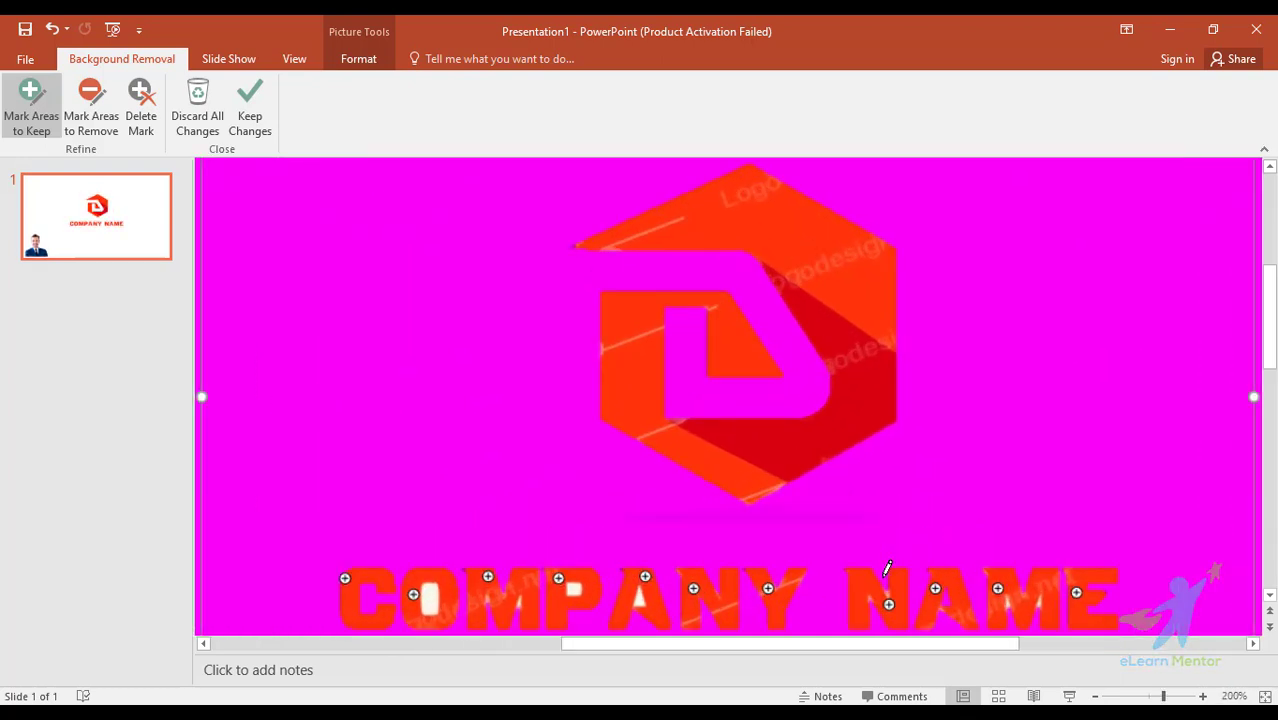
scroll(447, 521, "up", 5, "ctrl")
scroll(447, 521, "down", 2)
scroll(502, 521, "down", 2)
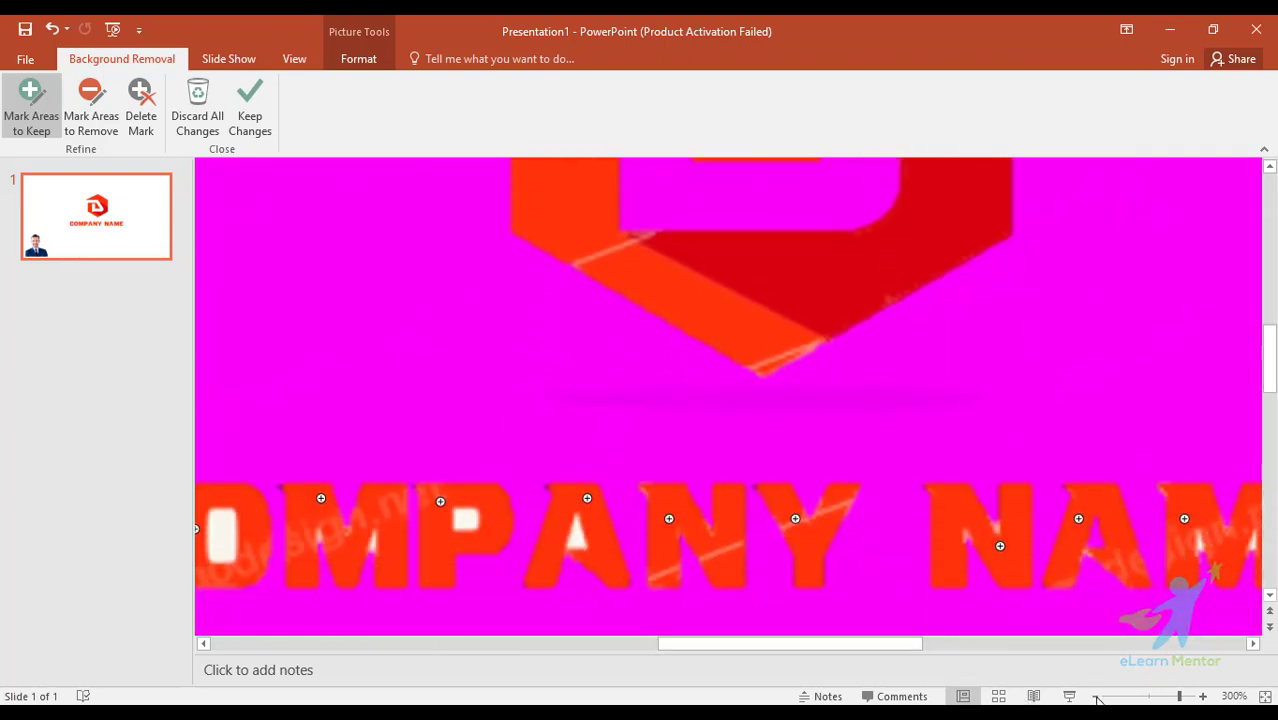
left_click_drag(752, 646, 681, 646)
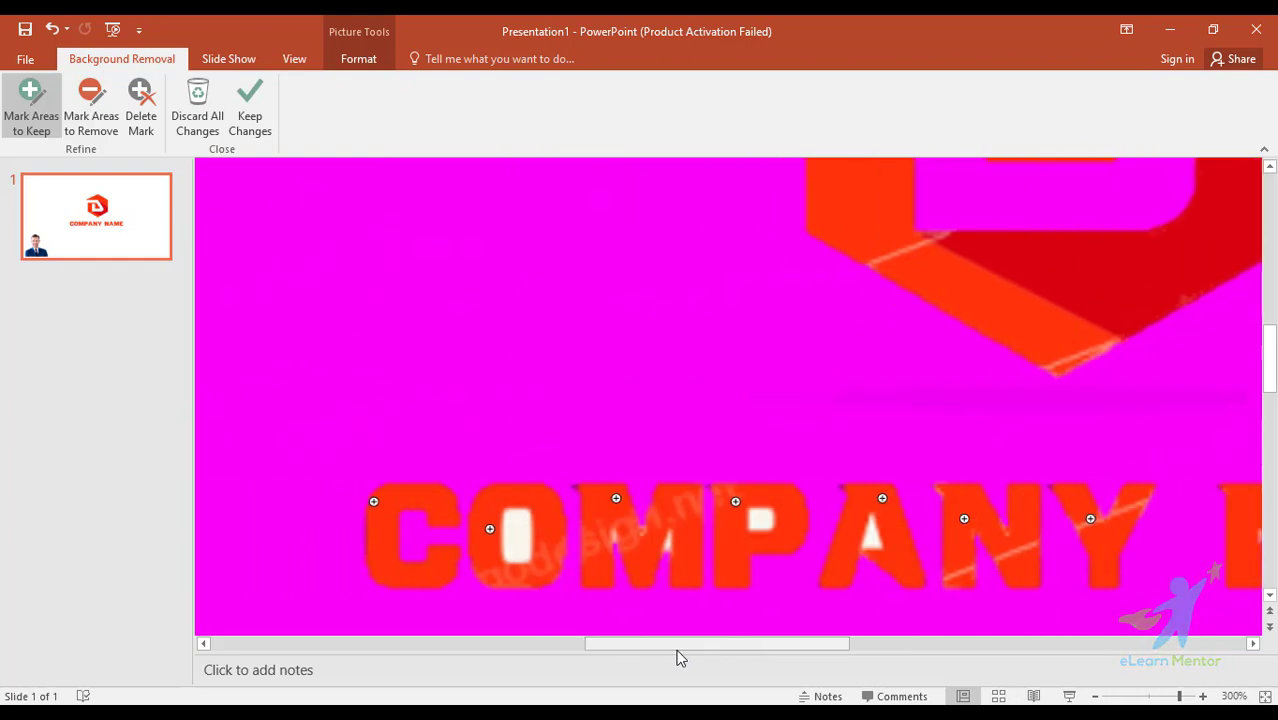
left_click(88, 118)
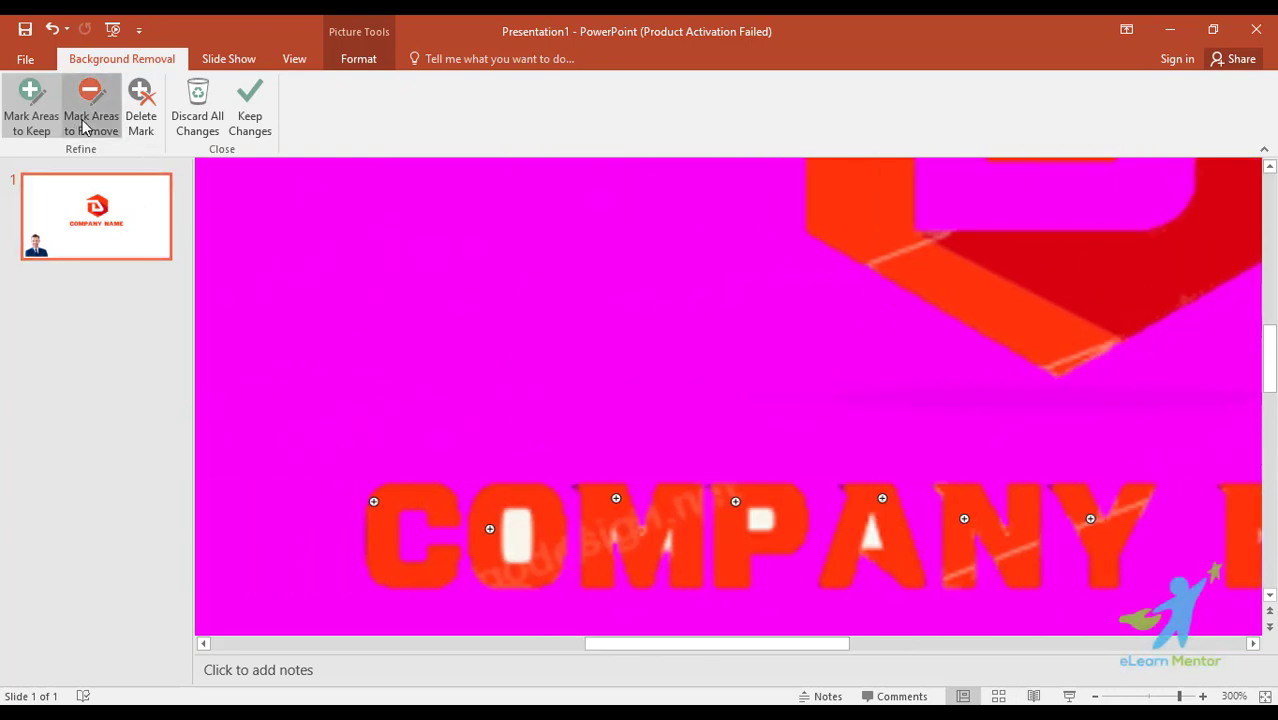
left_click(513, 528)
left_click(667, 546)
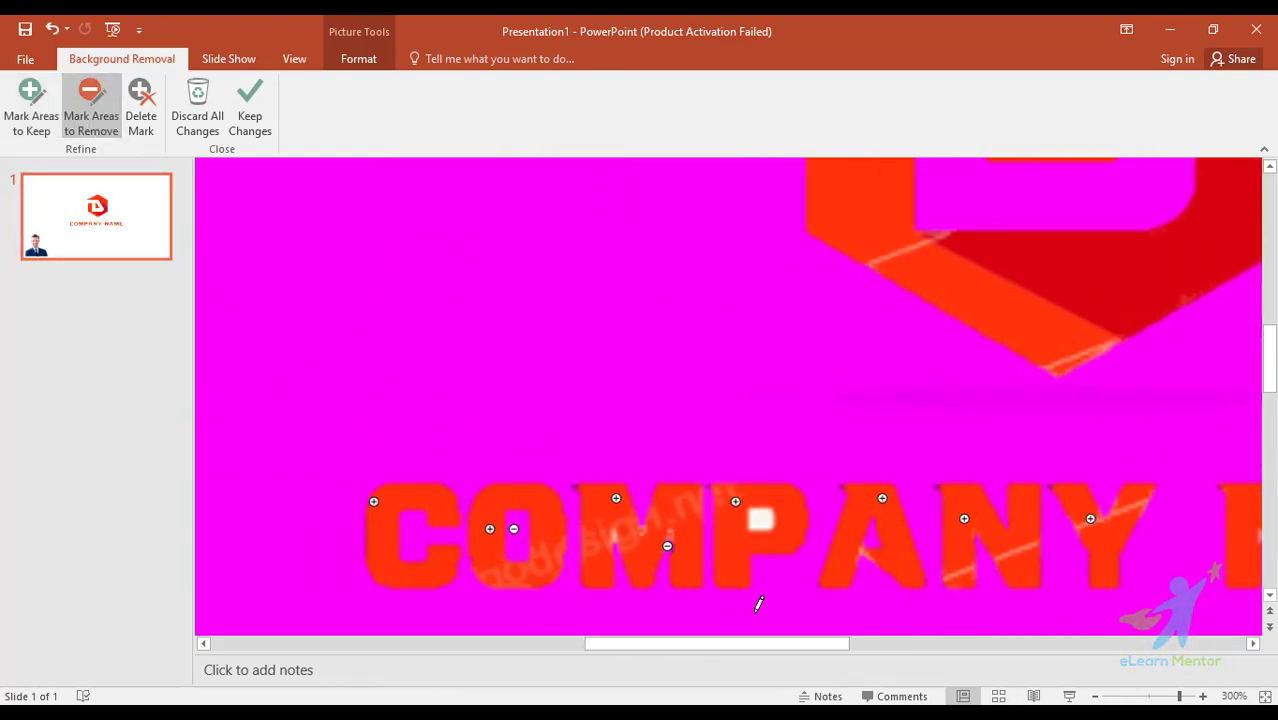
left_click(766, 521)
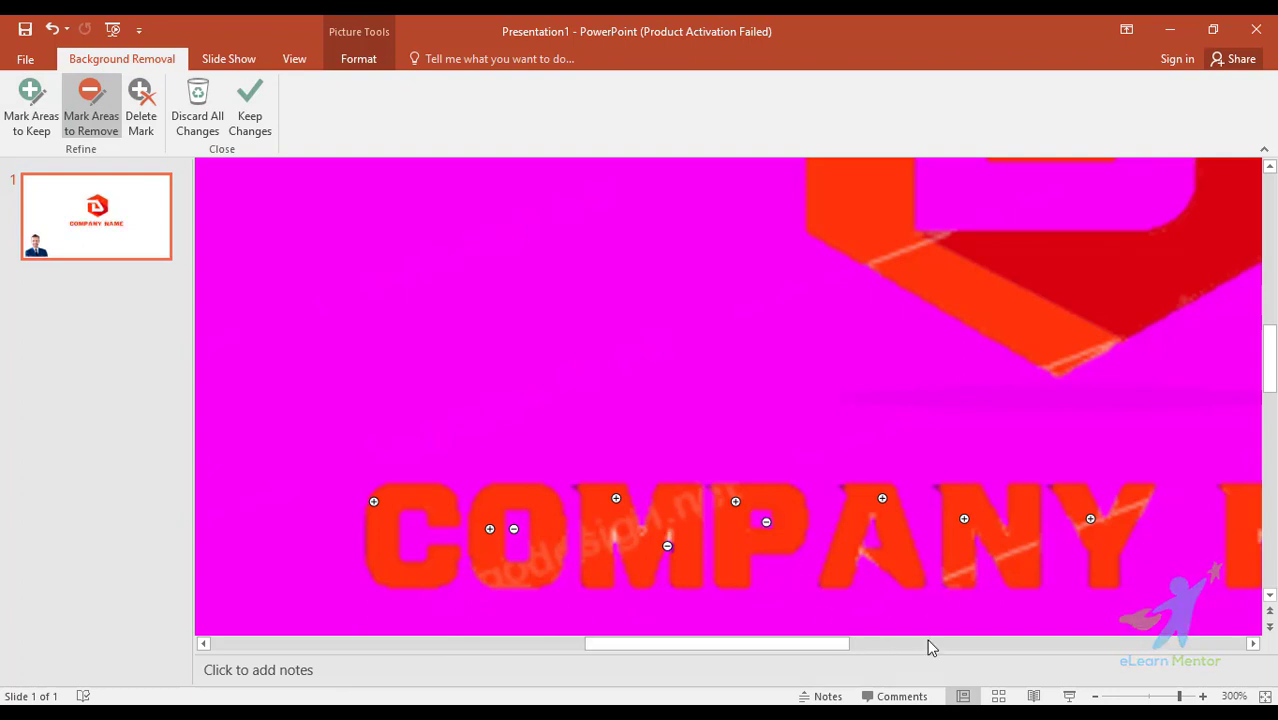
left_click_drag(790, 644, 927, 650)
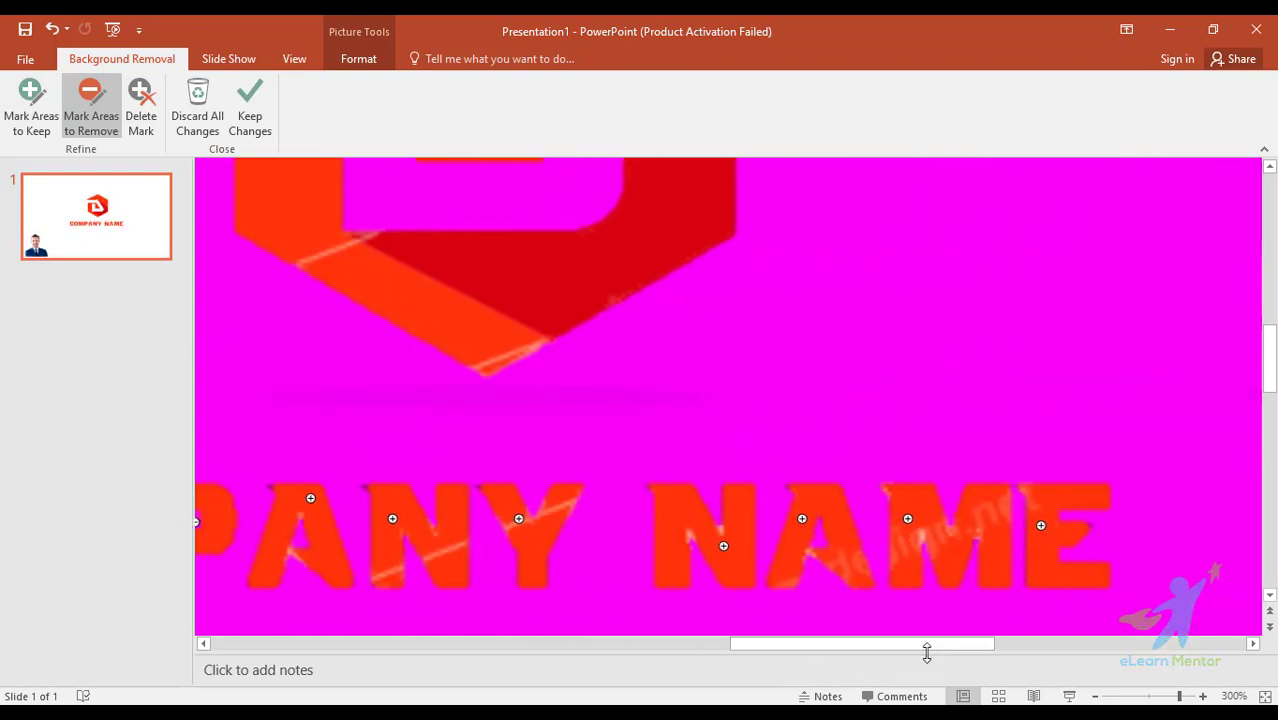
scroll(888, 642, "down", 8)
scroll(860, 642, "down", 6)
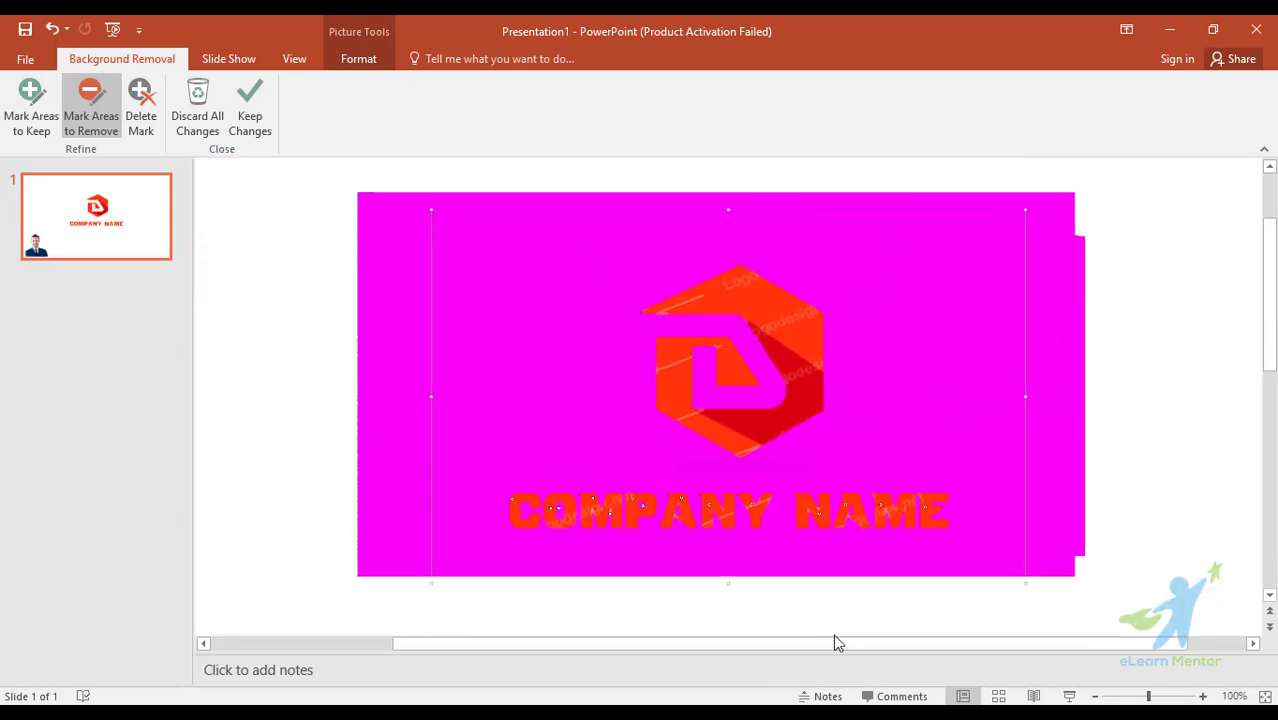
scroll(838, 643, "down", 4)
scroll(838, 643, "down", 2)
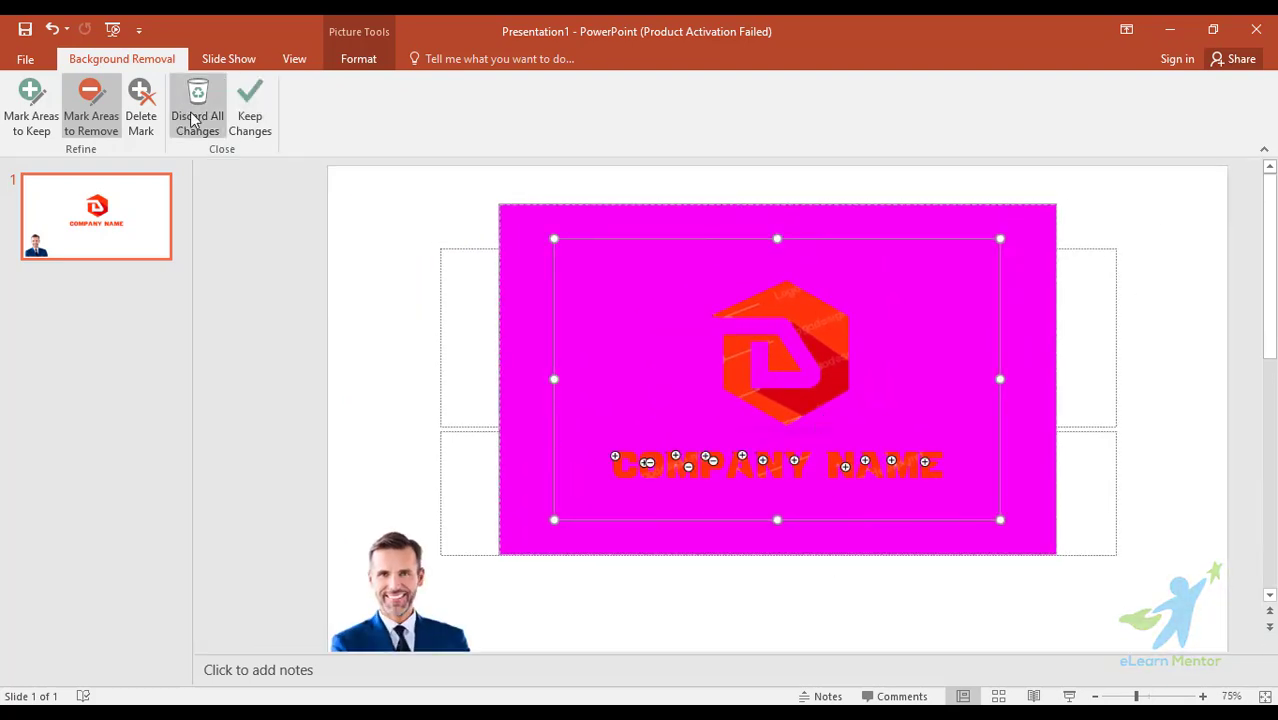
Keep the background removal, shrink the logo to 1.54" by 2.45" at top-right, and preview full-screen.
left_click(250, 120)
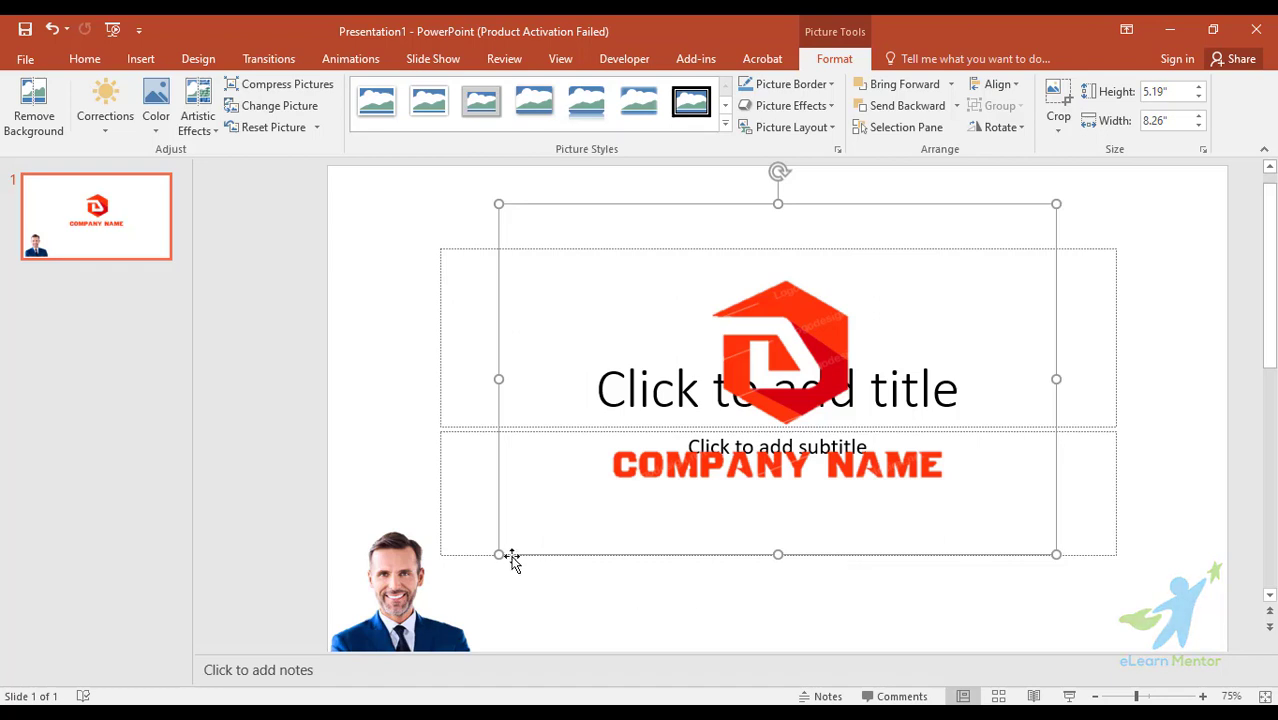
left_click_drag(498, 554, 890, 308)
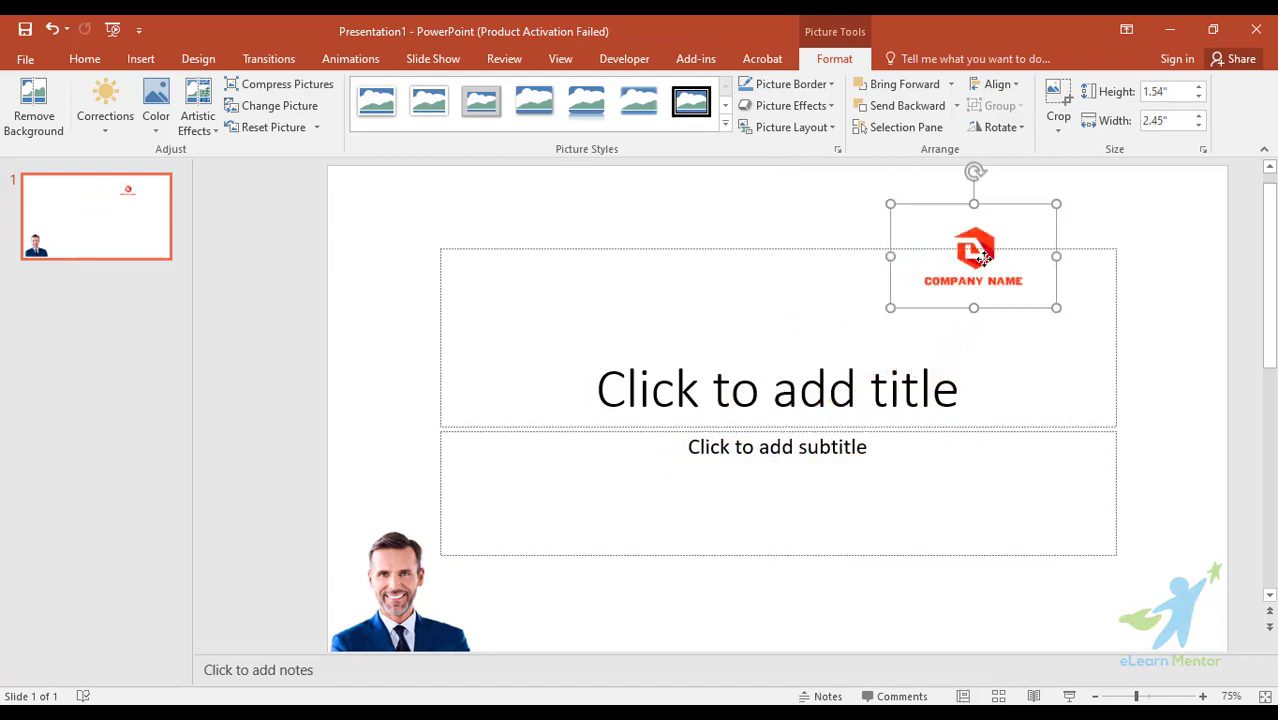
left_click_drag(979, 268, 1177, 229)
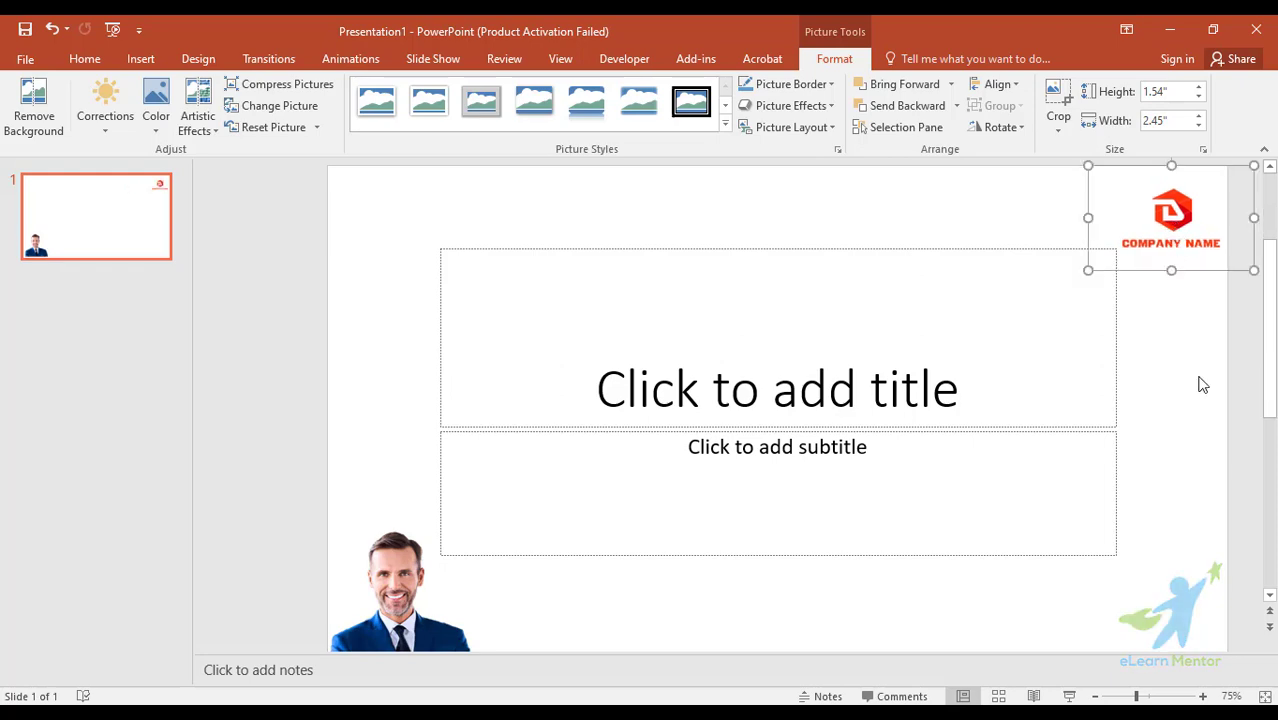
left_click(1196, 454)
key("F5")
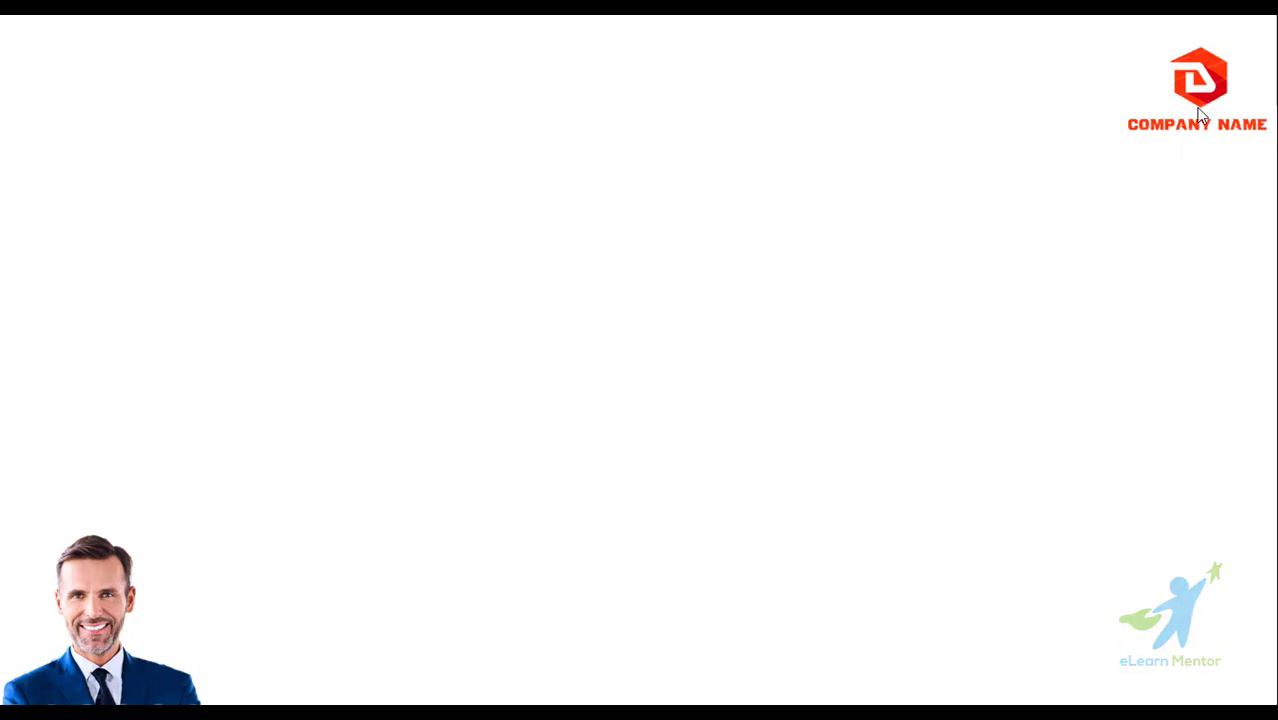
Nudge the logo slightly within the top-right corner and recheck it in a full-screen preview.
key("Escape")
left_click(1173, 204)
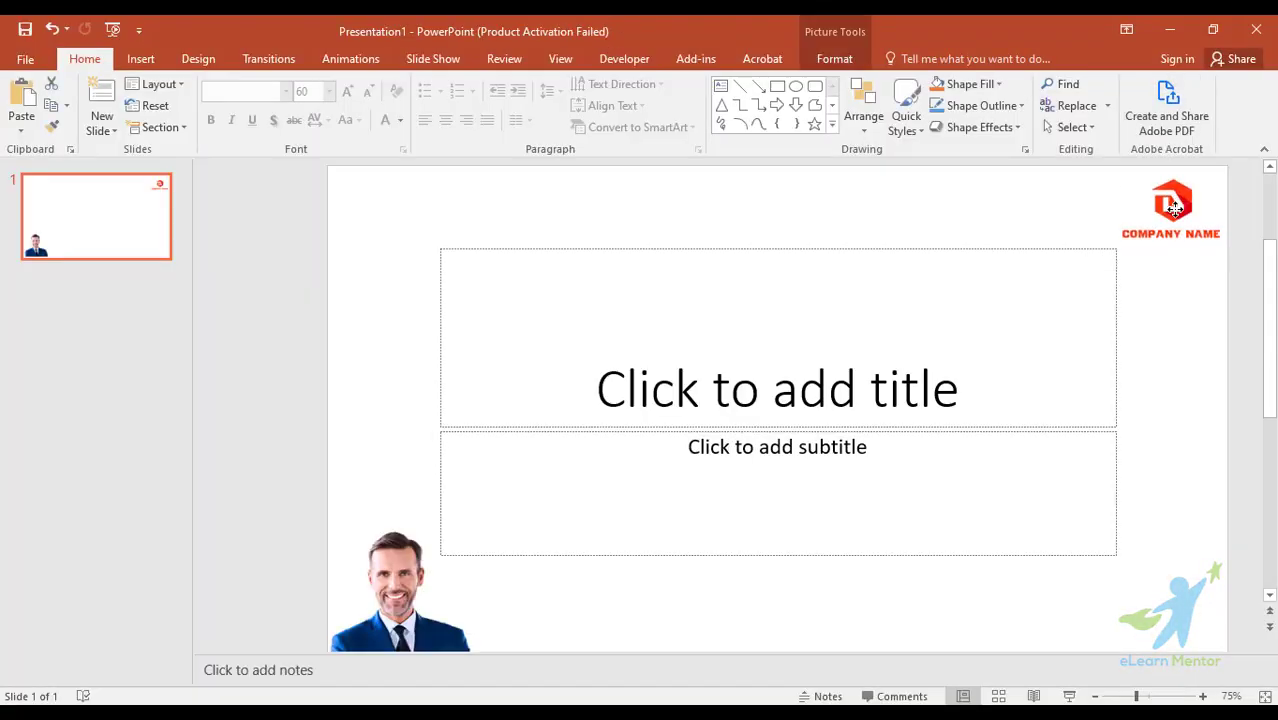
left_click_drag(1175, 204, 1172, 213)
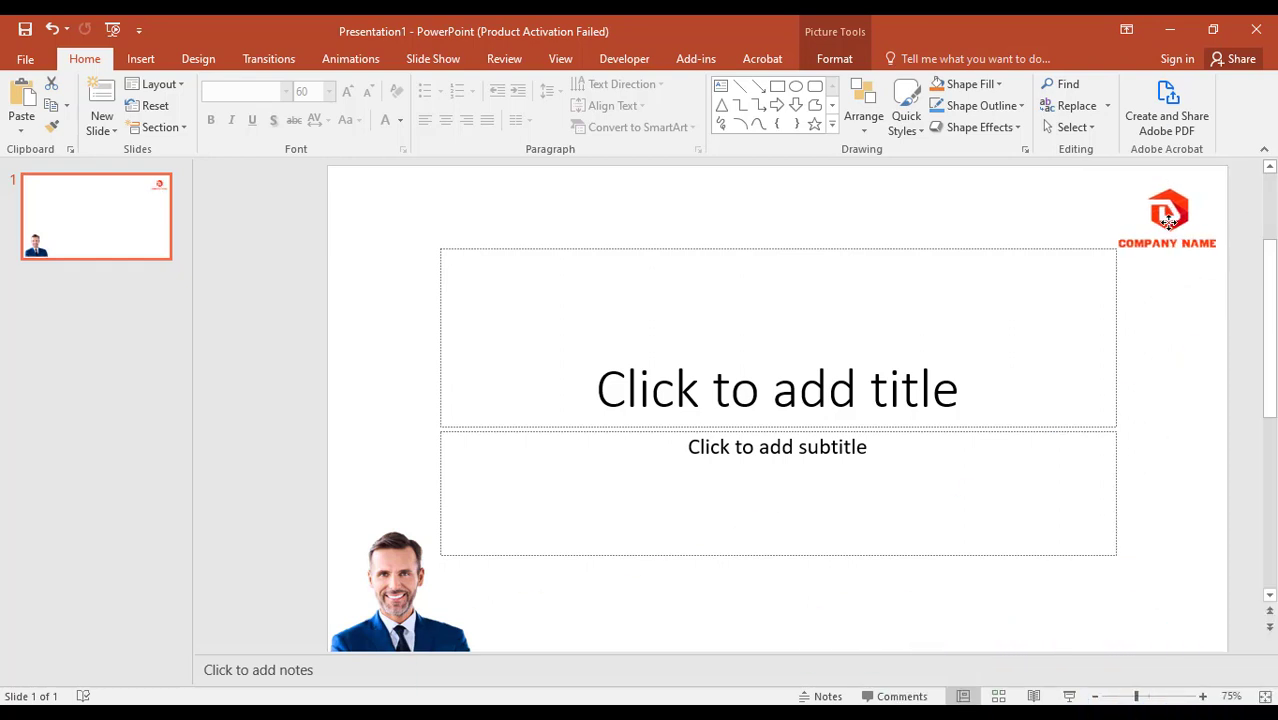
left_click_drag(1169, 222, 1172, 226)
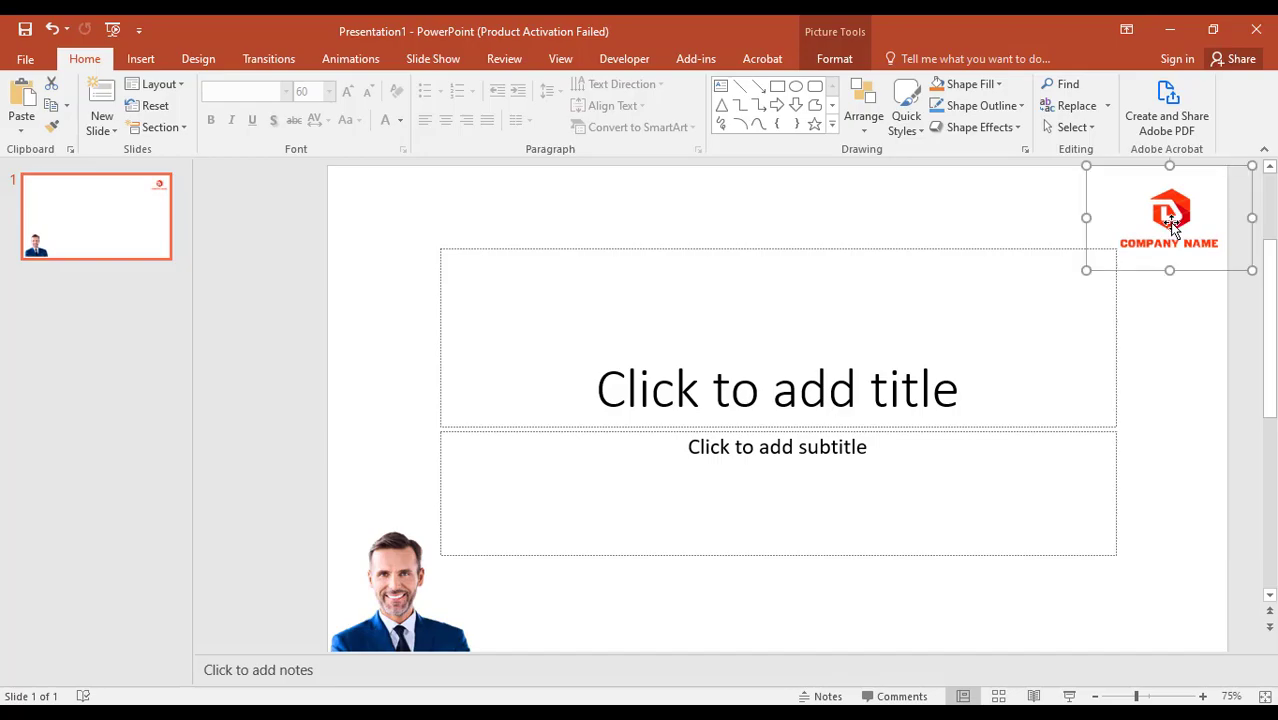
key("F5")
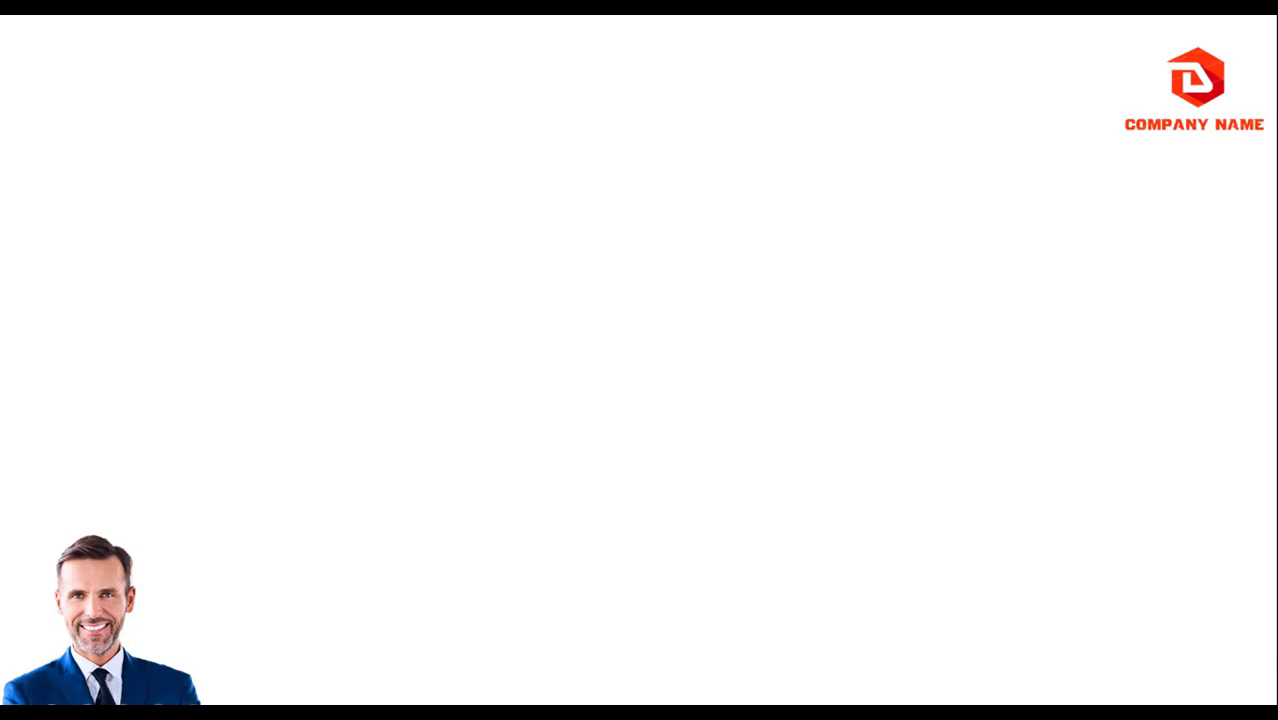
key("Escape")
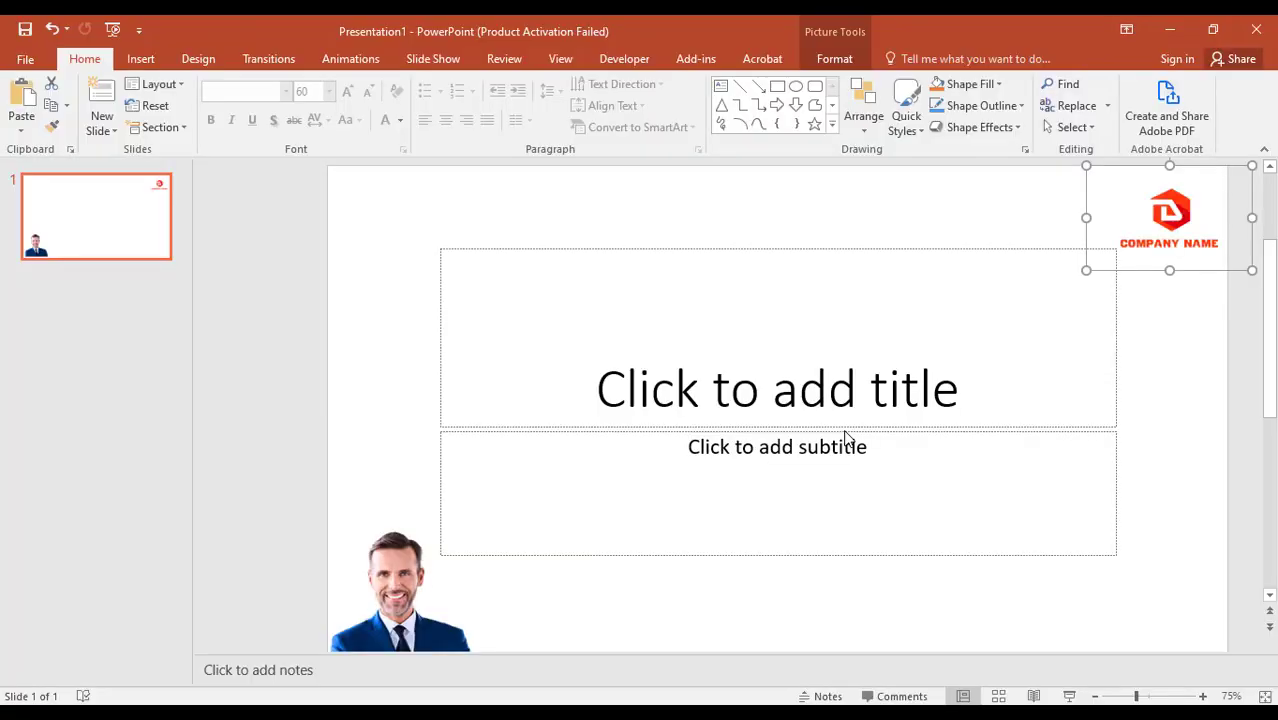